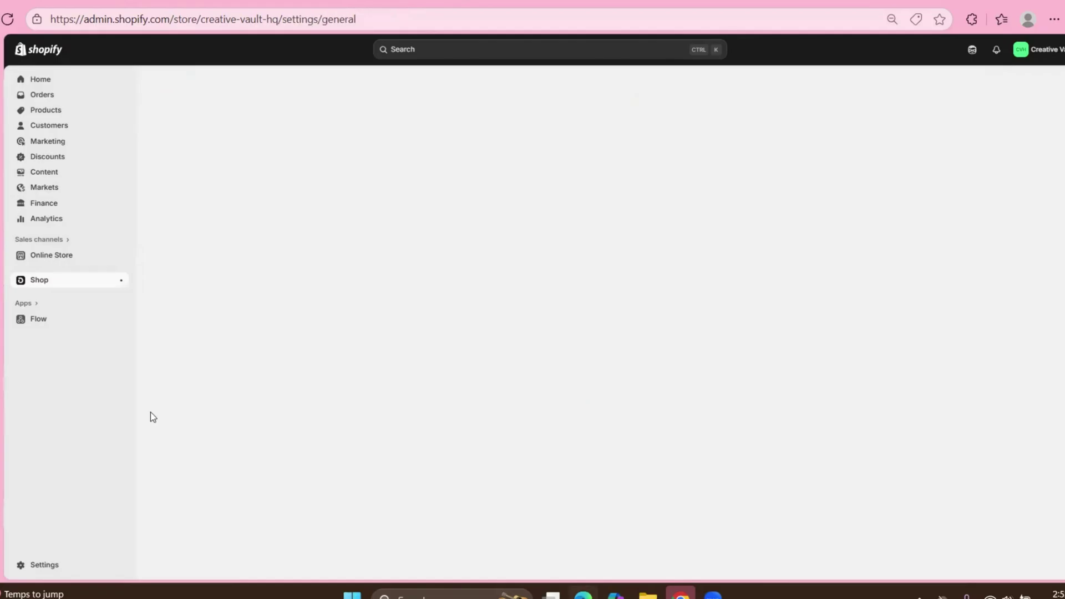
Open the store's Shipping and delivery settings and review the general shipping rates and shipping labels sections.
left_click(33, 565)
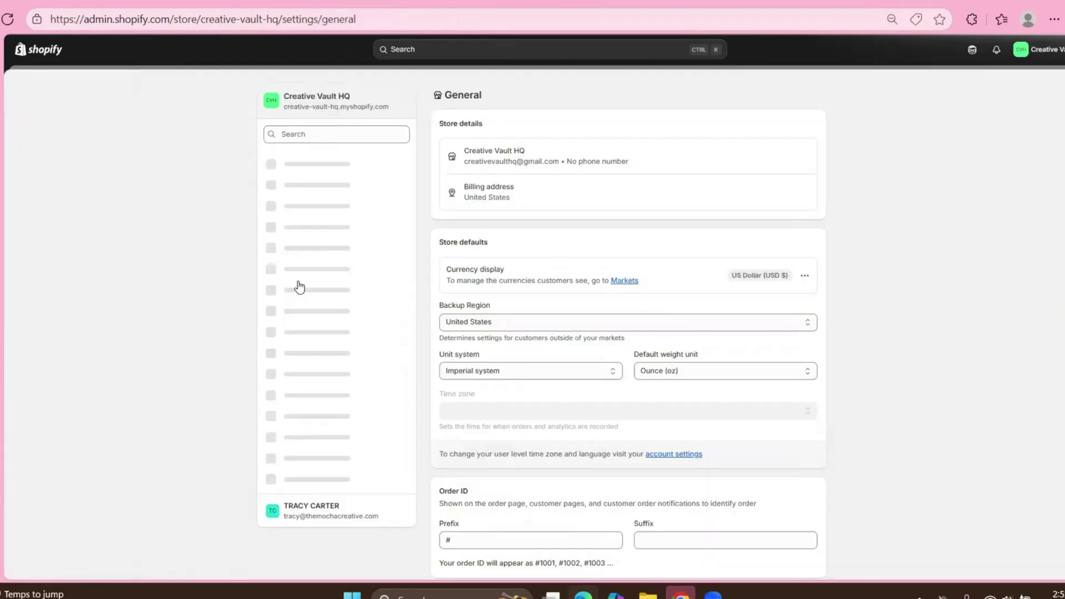
left_click(300, 283)
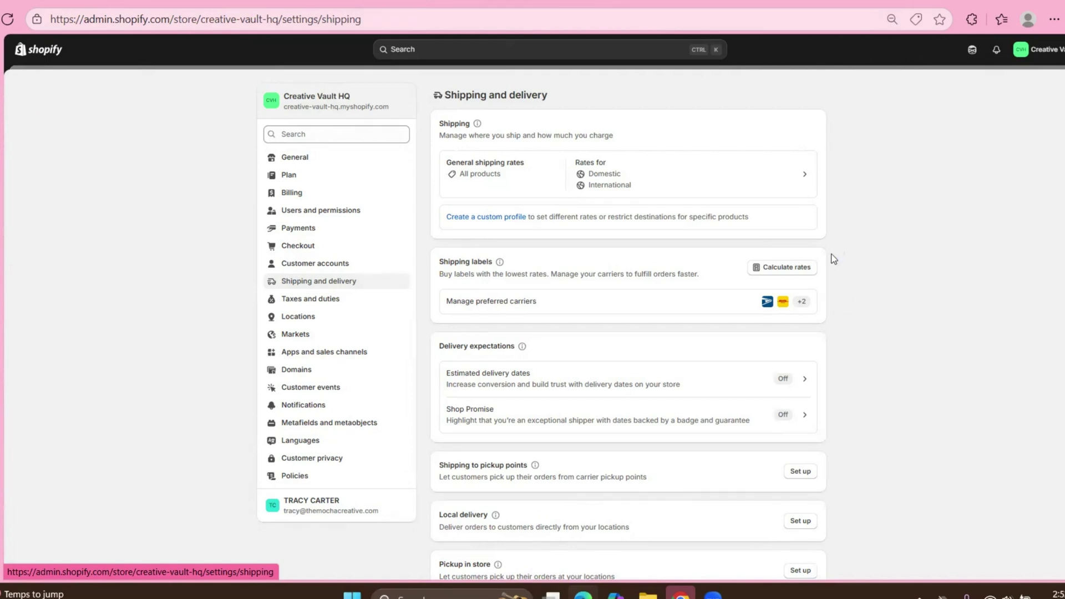
key("ctrl+plus")
key("ctrl+plus")
key("ctrl+plus")
key("ctrl+plus")
left_click_drag(390, 166, 774, 262)
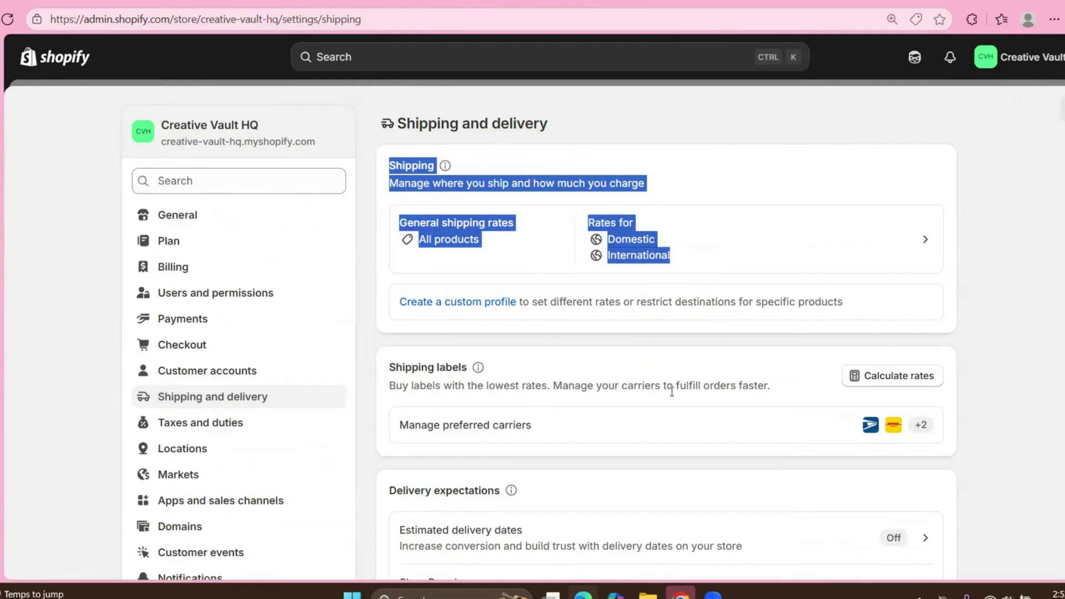
scroll(471, 255, "down", 3)
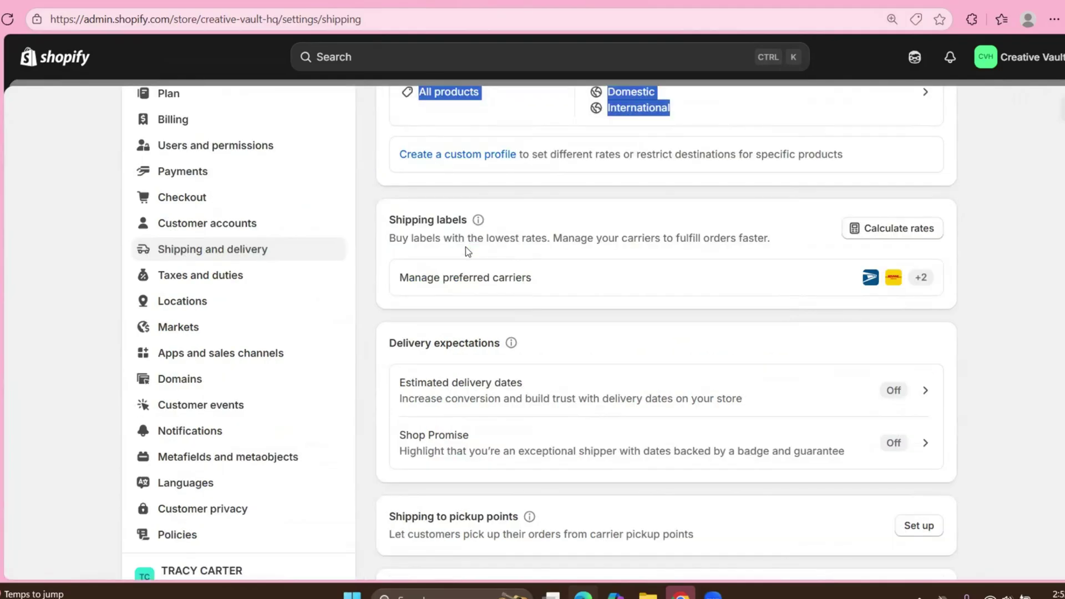
left_click(845, 230)
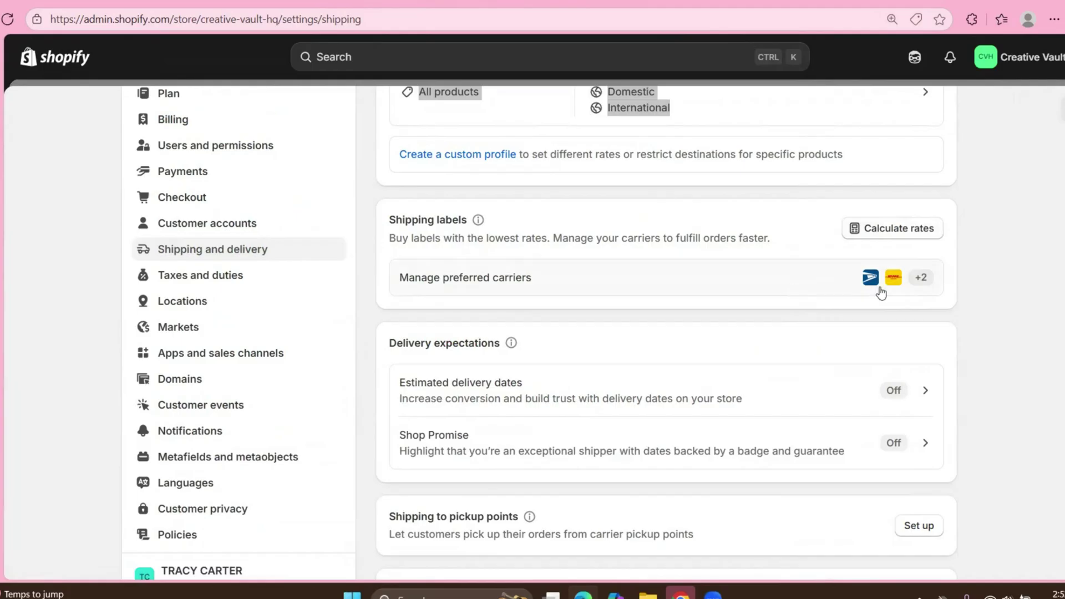
left_click(903, 295)
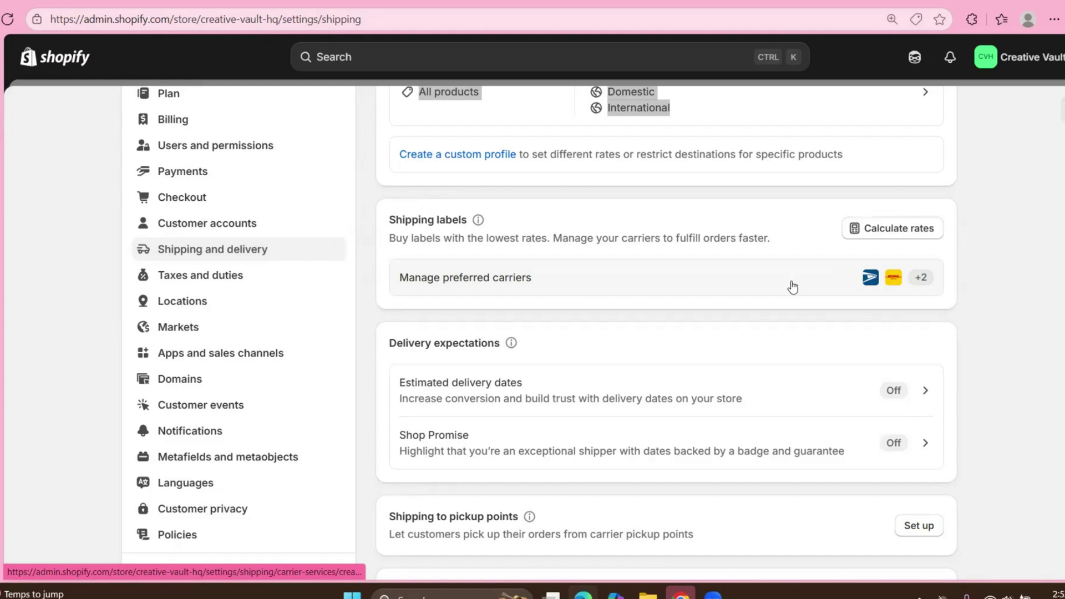
Set estimated delivery dates to Automated with a custom fulfillment time of 3 business days and save.
scroll(792, 286, "down", 3)
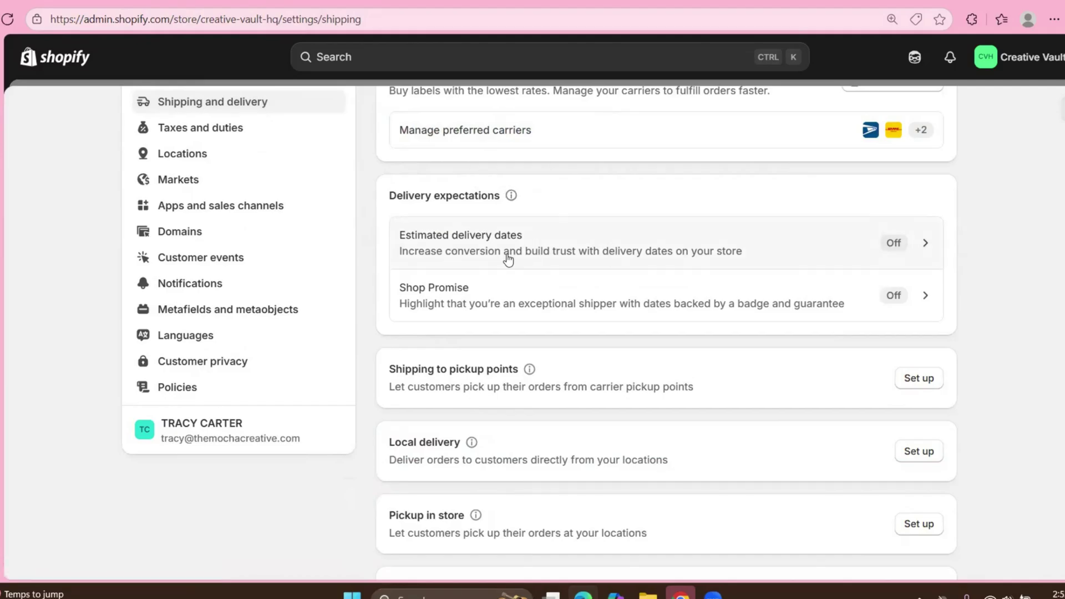
left_click(508, 259)
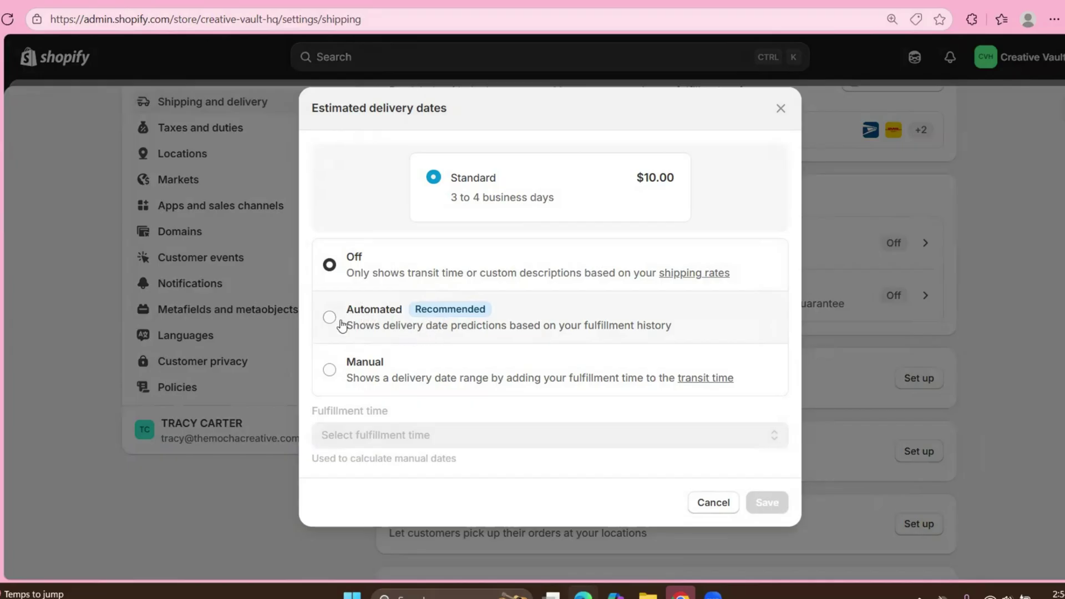
left_click(330, 318)
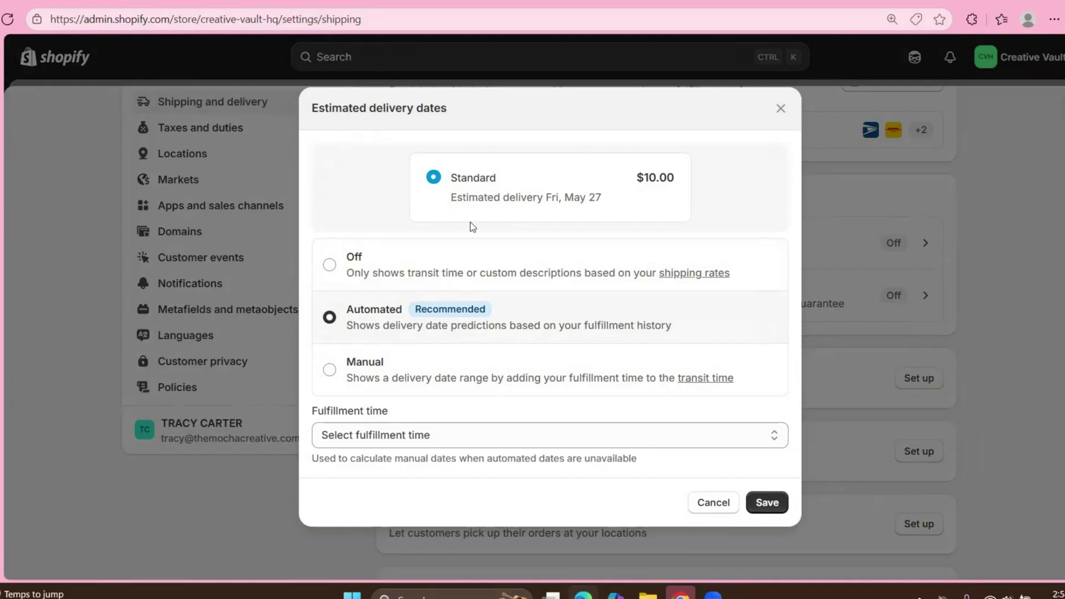
left_click(477, 435)
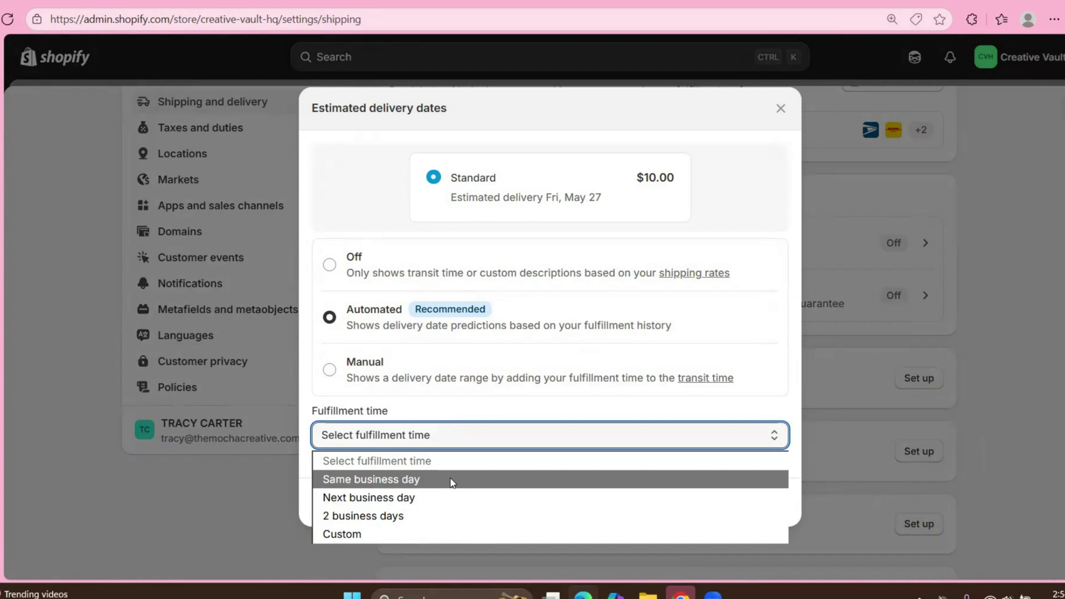
left_click(426, 532)
left_click(411, 474)
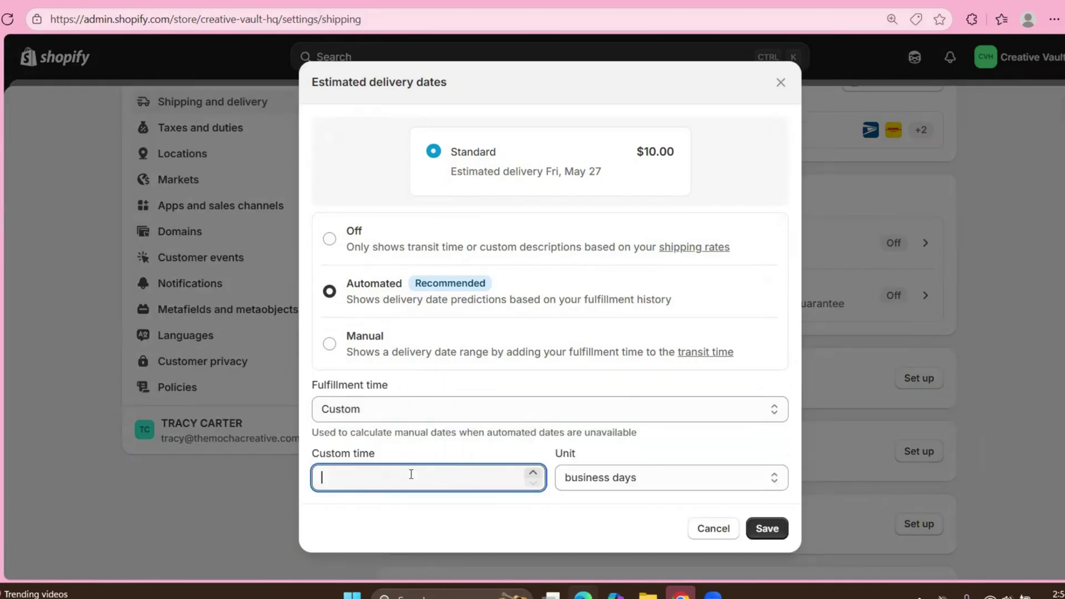
type("3")
left_click(757, 528)
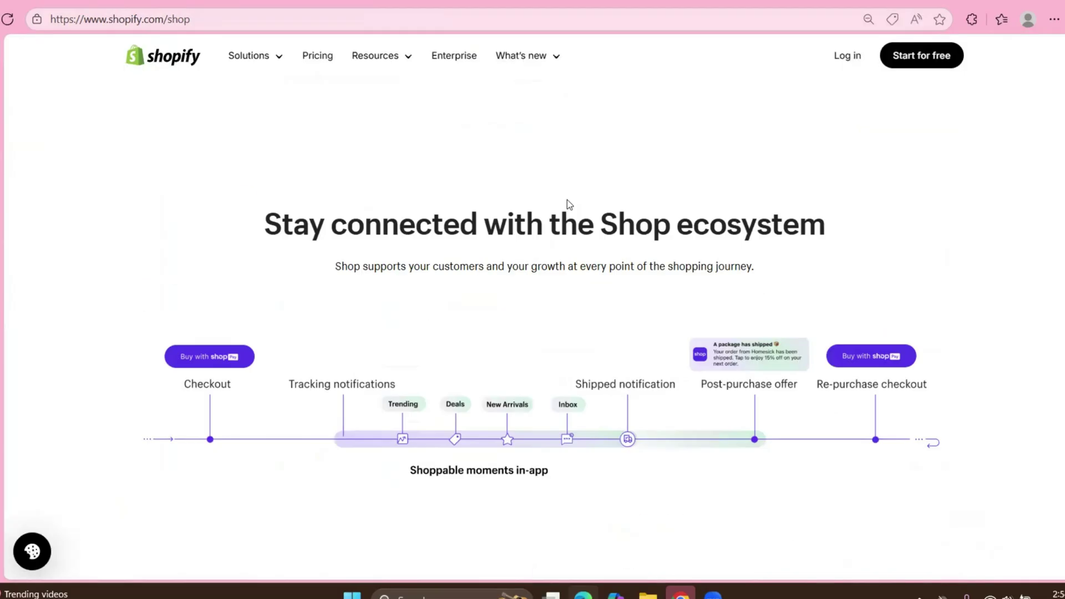
Examine Shopify's Shop app page for how Shop supports customer acquisition, checkout, delivery tracking and customer retention.
scroll(567, 204, "down", 5)
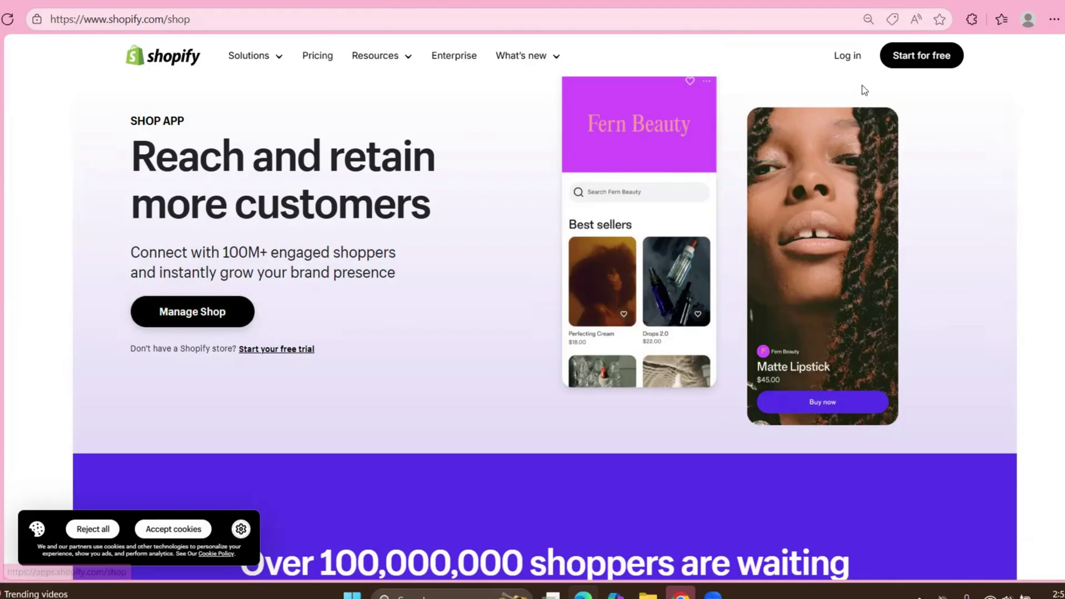
scroll(490, 257, "down", 1)
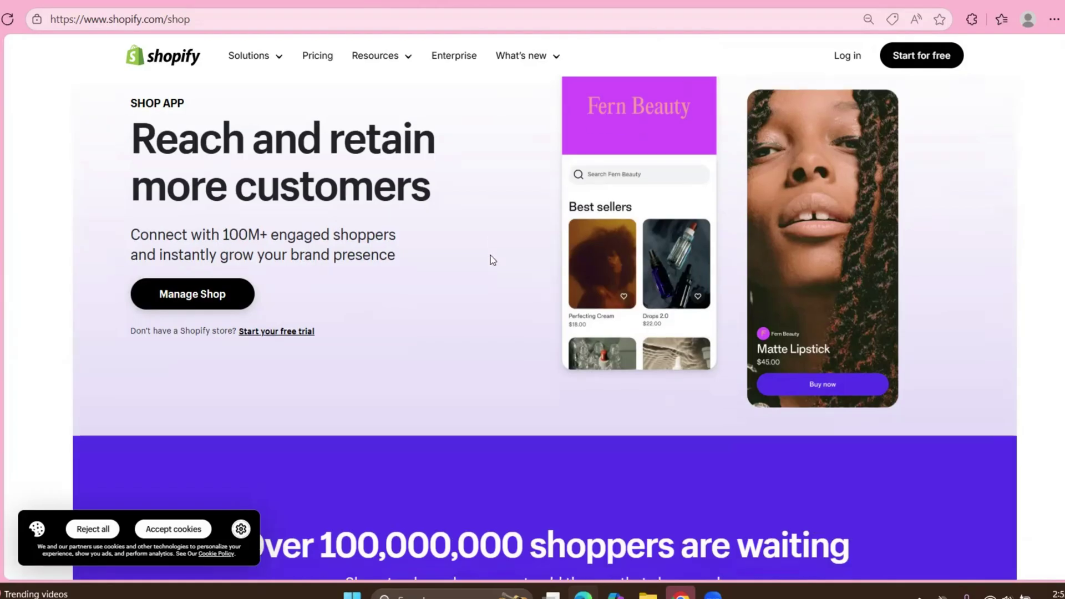
scroll(490, 259, "down", 20)
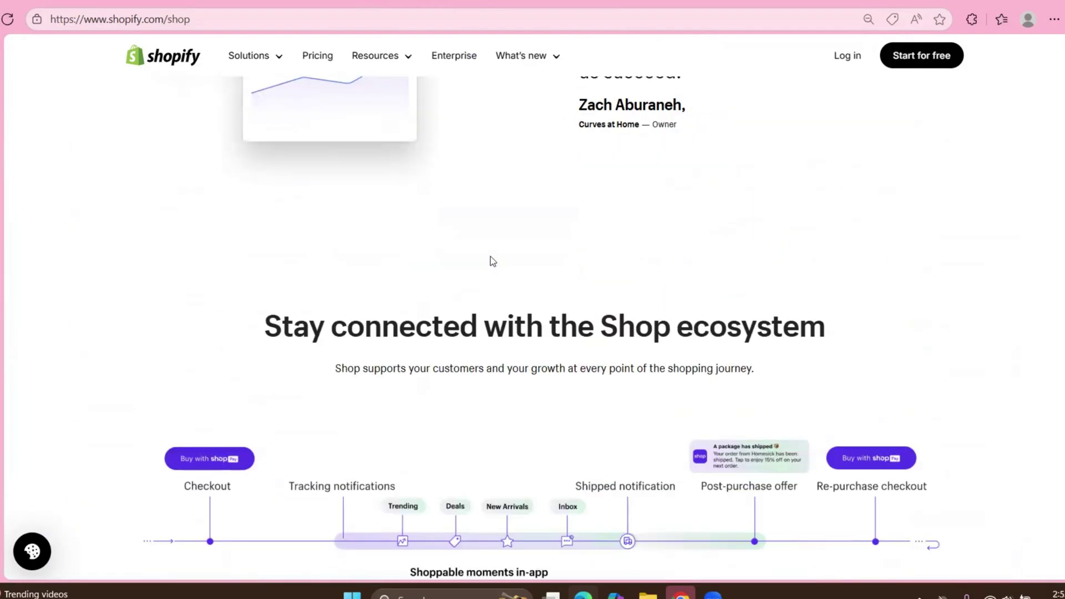
scroll(490, 259, "down", 15)
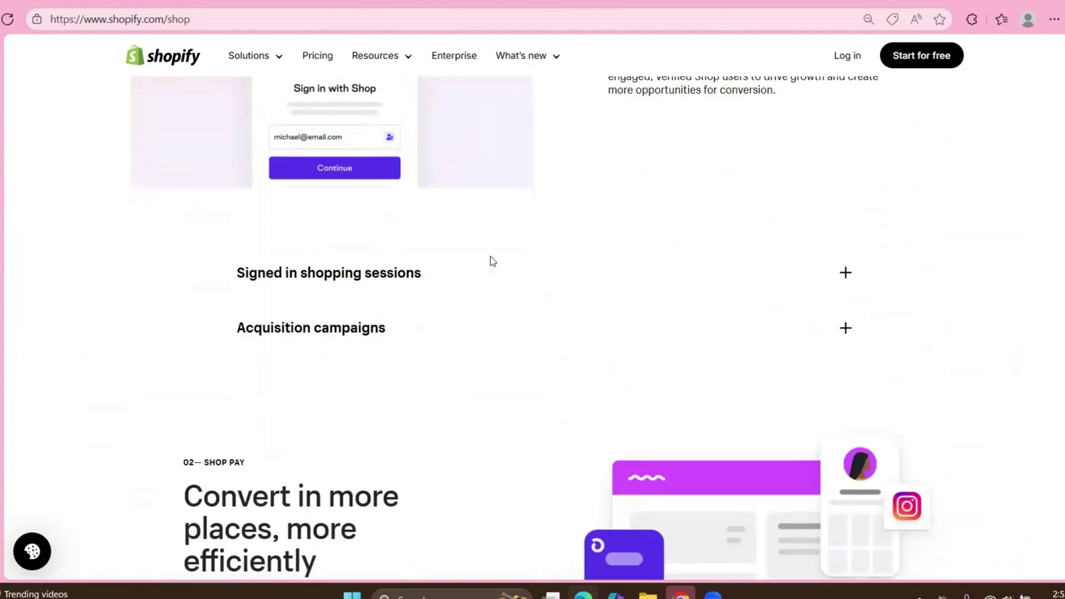
scroll(491, 257, "down", 17)
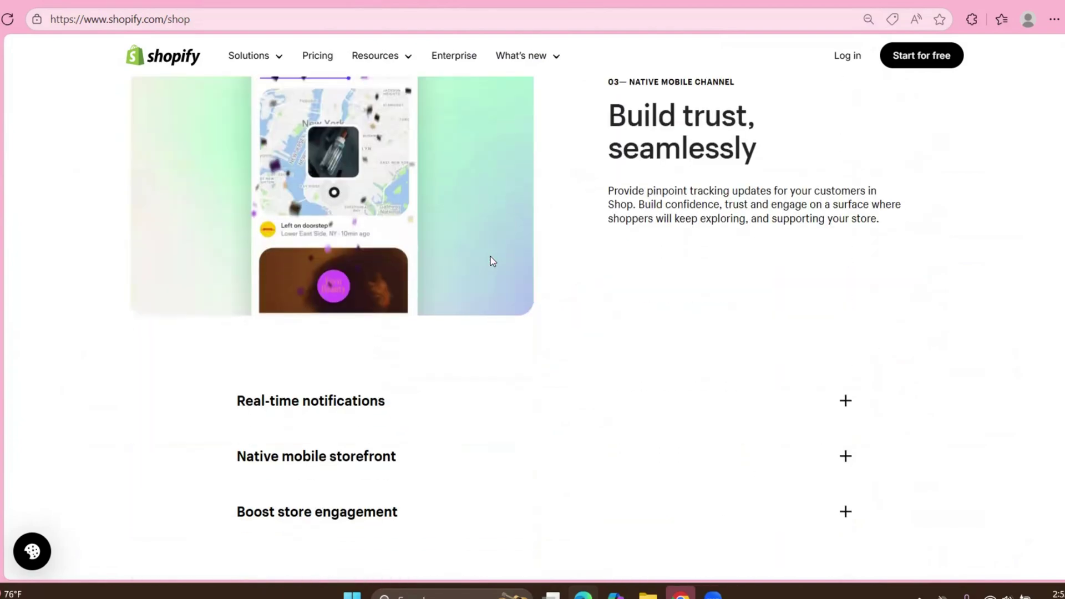
scroll(490, 260, "down", 15)
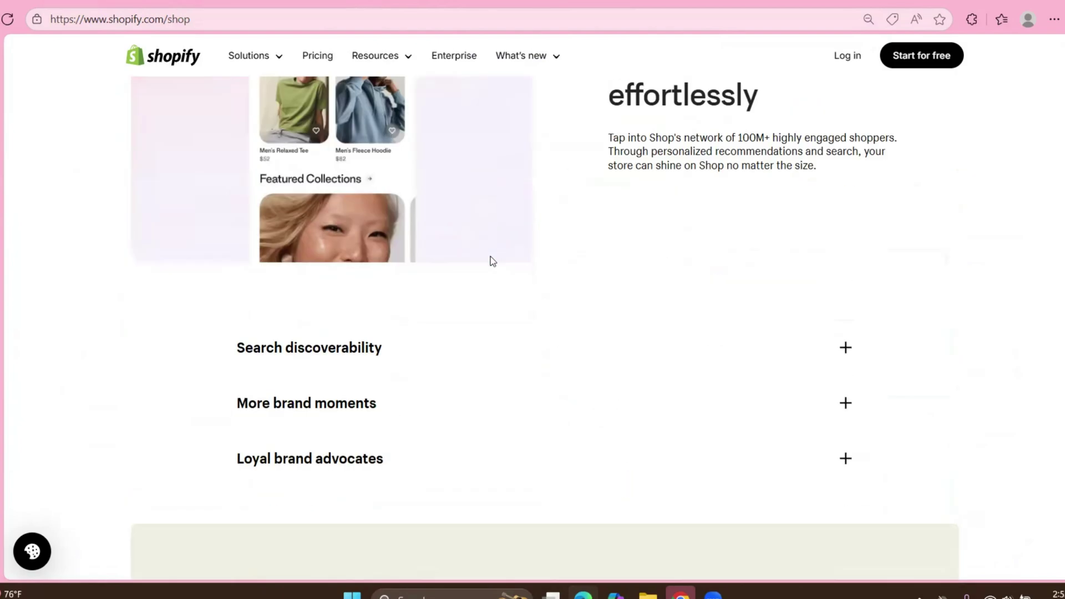
scroll(490, 261, "down", 5)
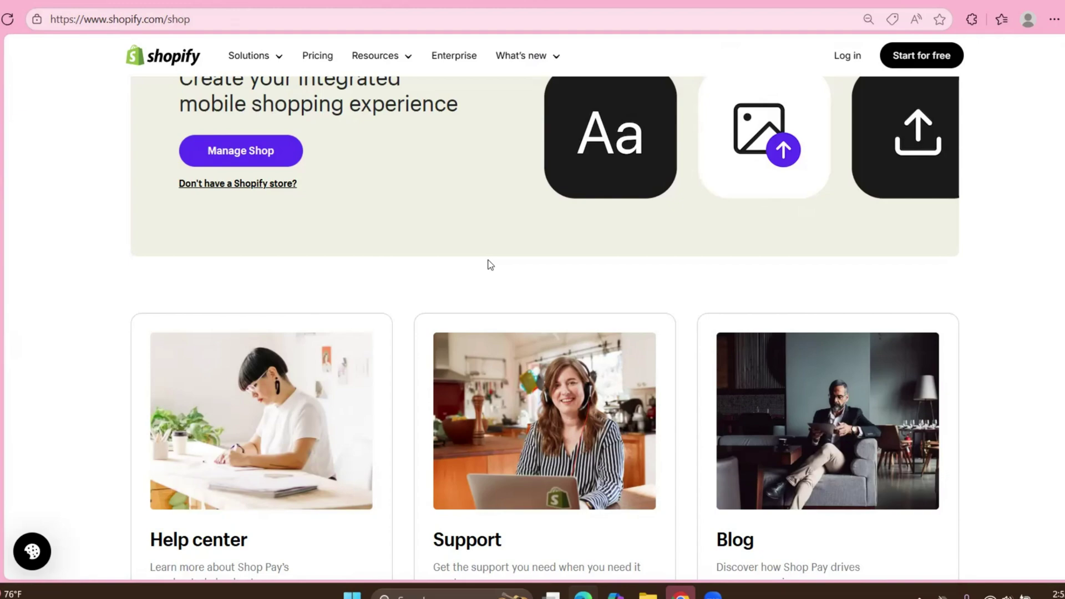
scroll(664, 212, "down", 15)
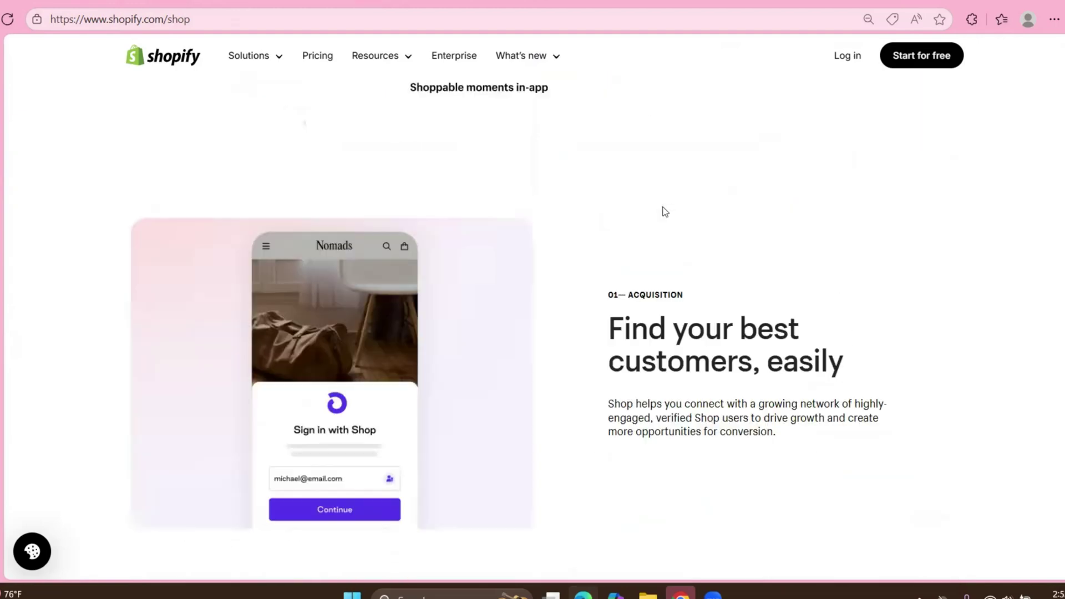
scroll(665, 212, "up", 3)
scroll(545, 328, "up", 15)
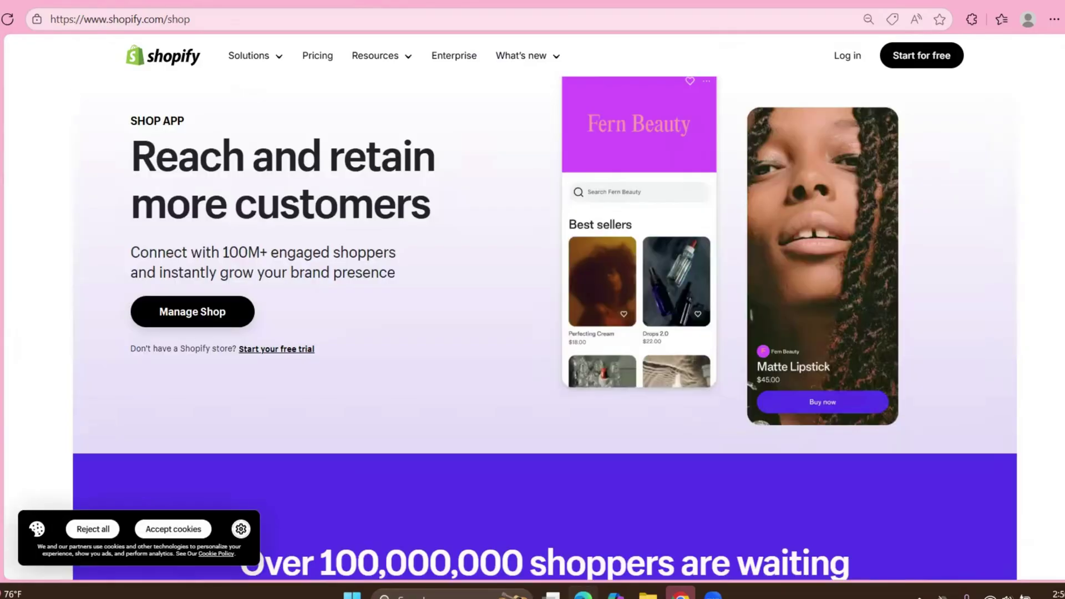
left_click(921, 66)
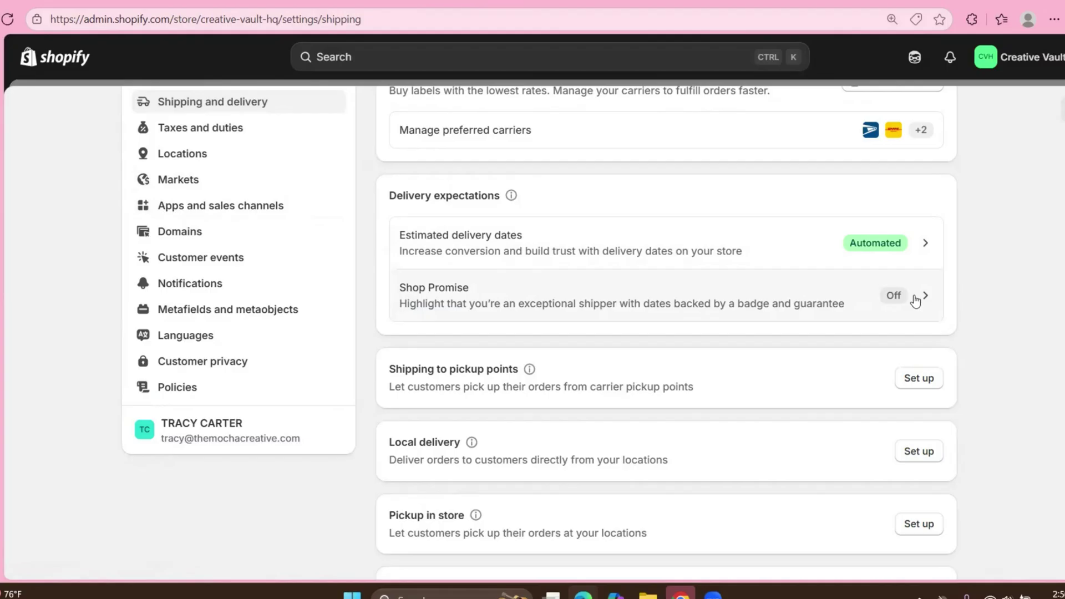
Read the help article on shipping to pickup points, covering its store and carrier requirements, considerations and checkout experience.
scroll(469, 151, "down", 4)
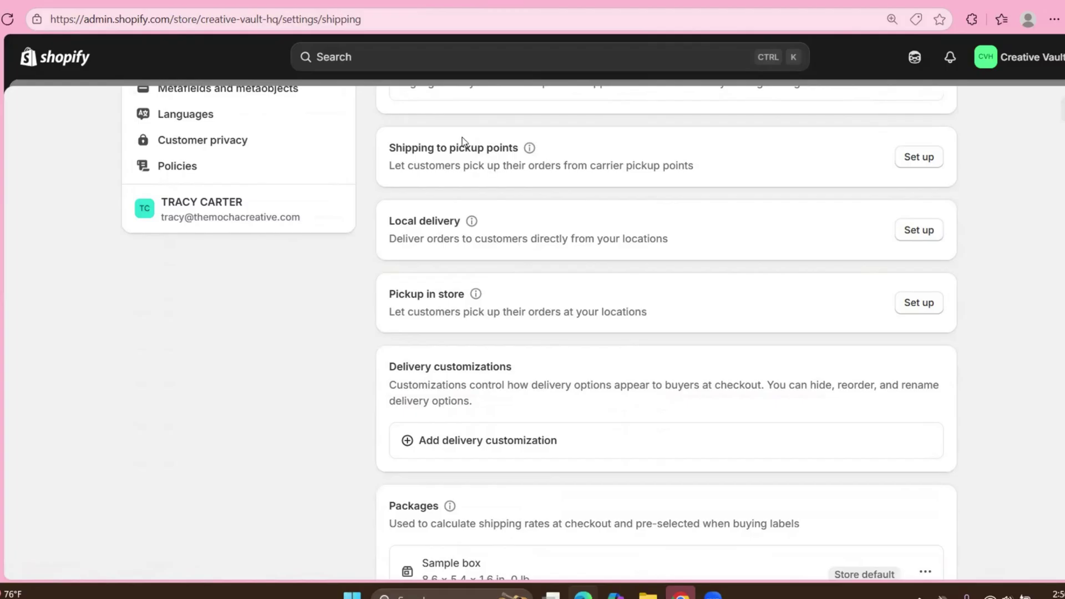
mouse_move(3, 133)
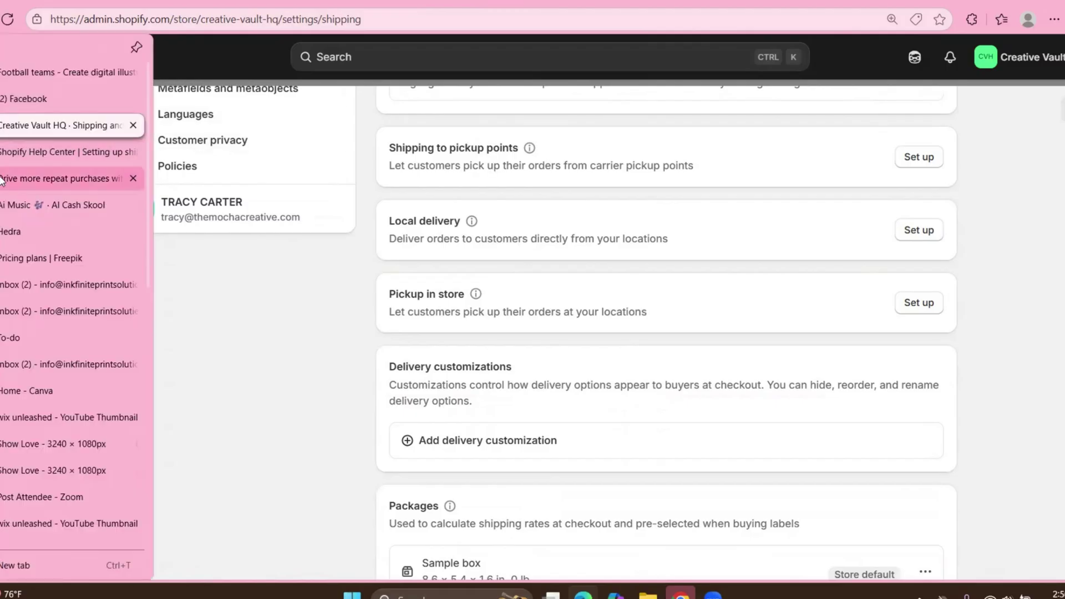
left_click(7, 152)
scroll(662, 259, "down", 7)
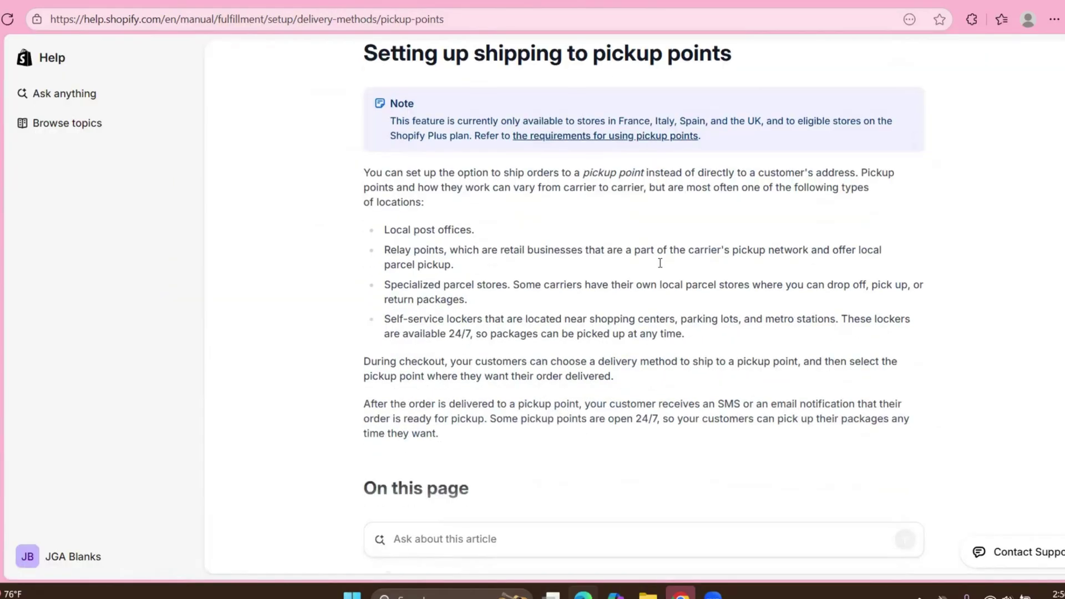
scroll(660, 262, "down", 2)
left_click_drag(384, 192, 620, 213)
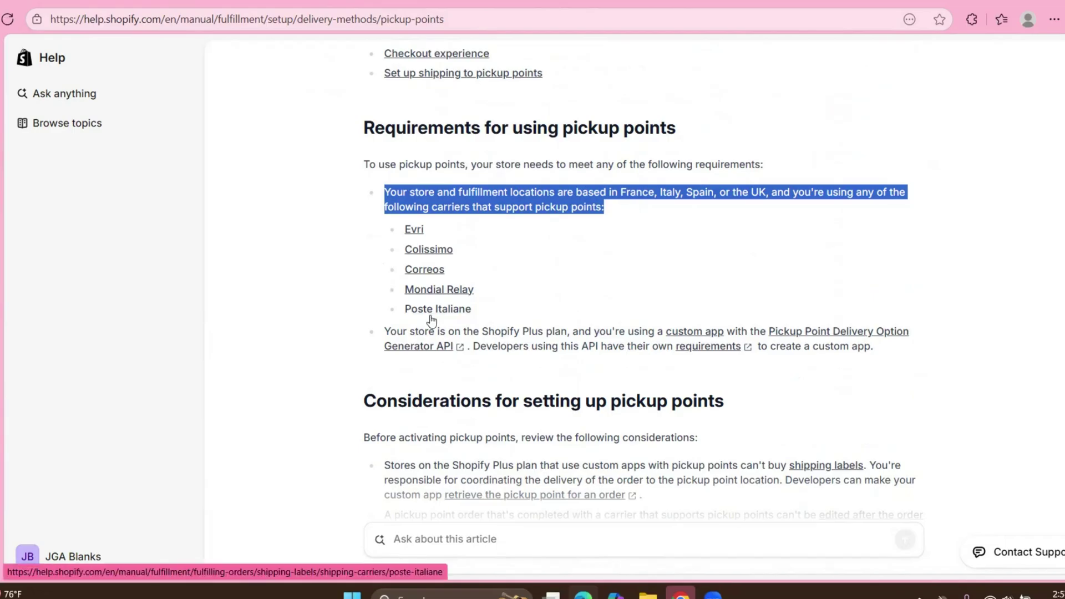
scroll(432, 321, "down", 6)
mouse_move(1, 125)
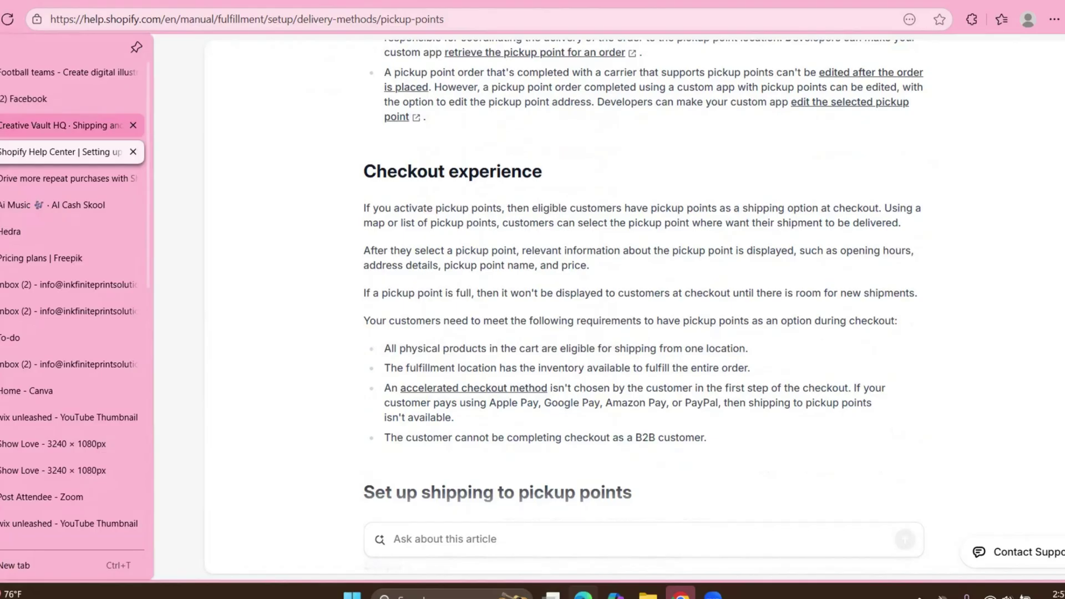
Return to the store's shipping settings and turn on local delivery for the Shop location.
left_click(61, 126)
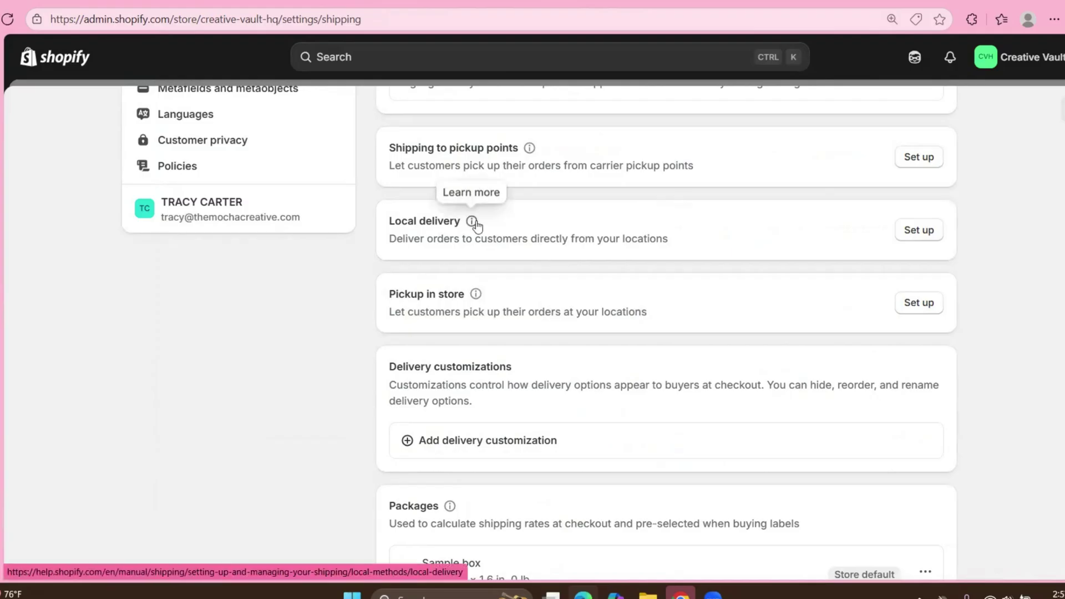
left_click(908, 232)
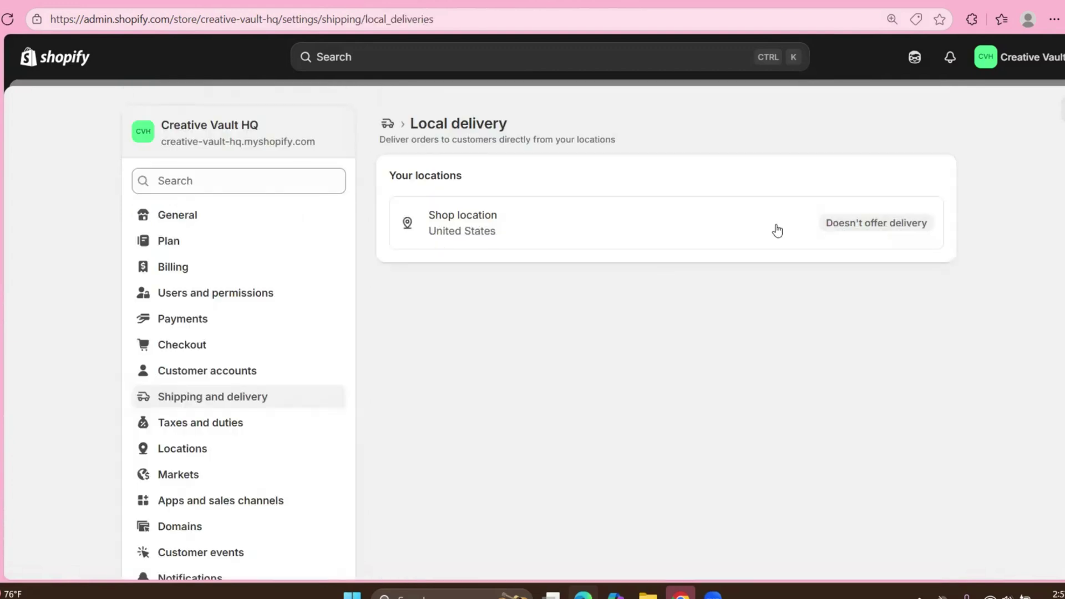
left_click(809, 225)
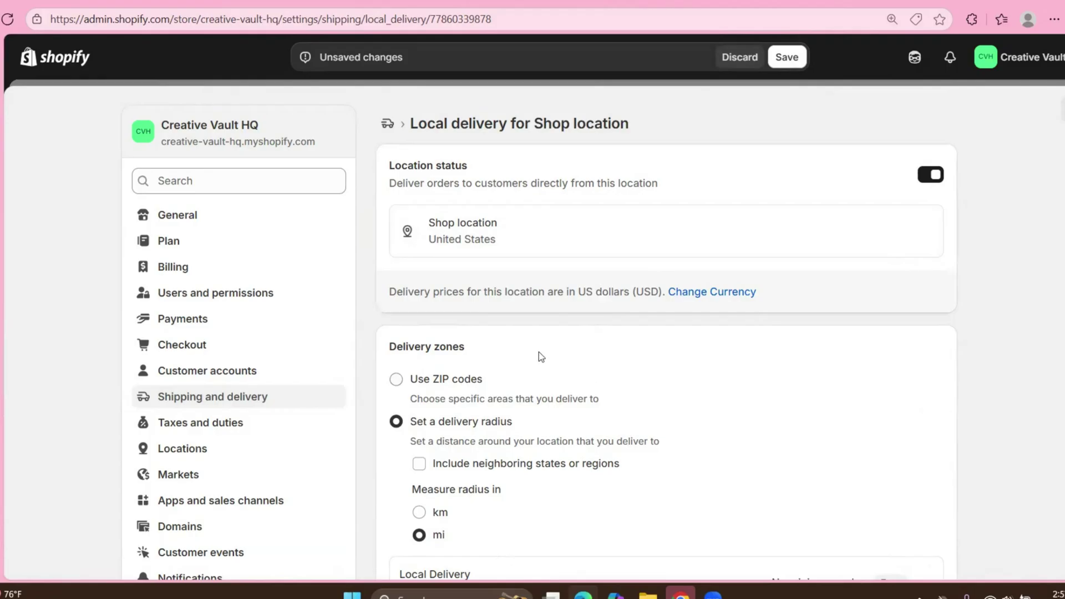
Base the delivery zones on ZIP codes and enter the ranges 146* and 145* for the Local Delivery zone.
scroll(518, 350, "down", 3)
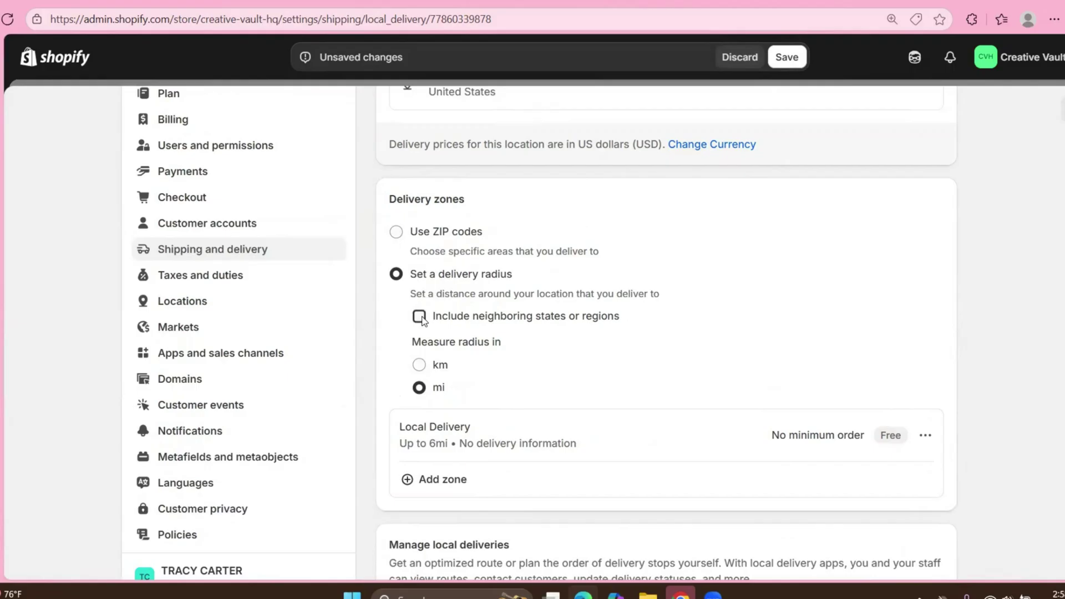
left_click(396, 233)
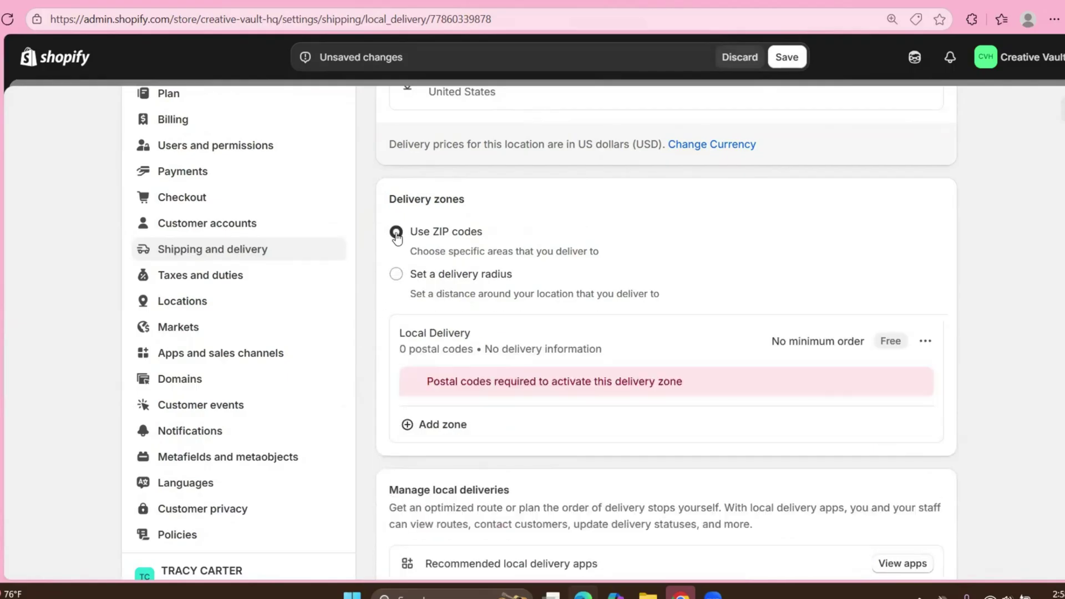
left_click(494, 380)
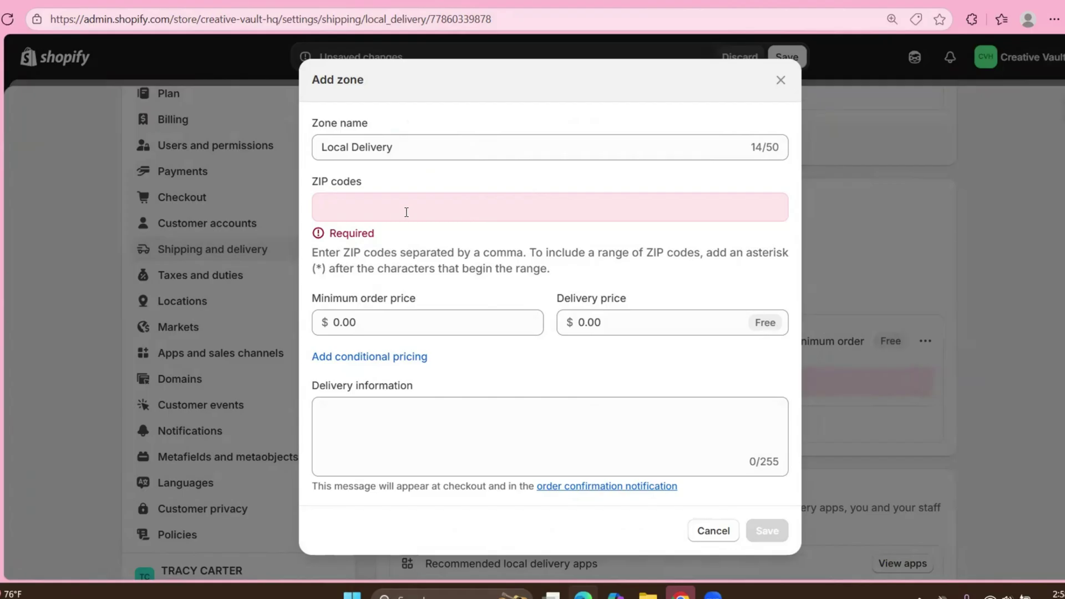
left_click(406, 213)
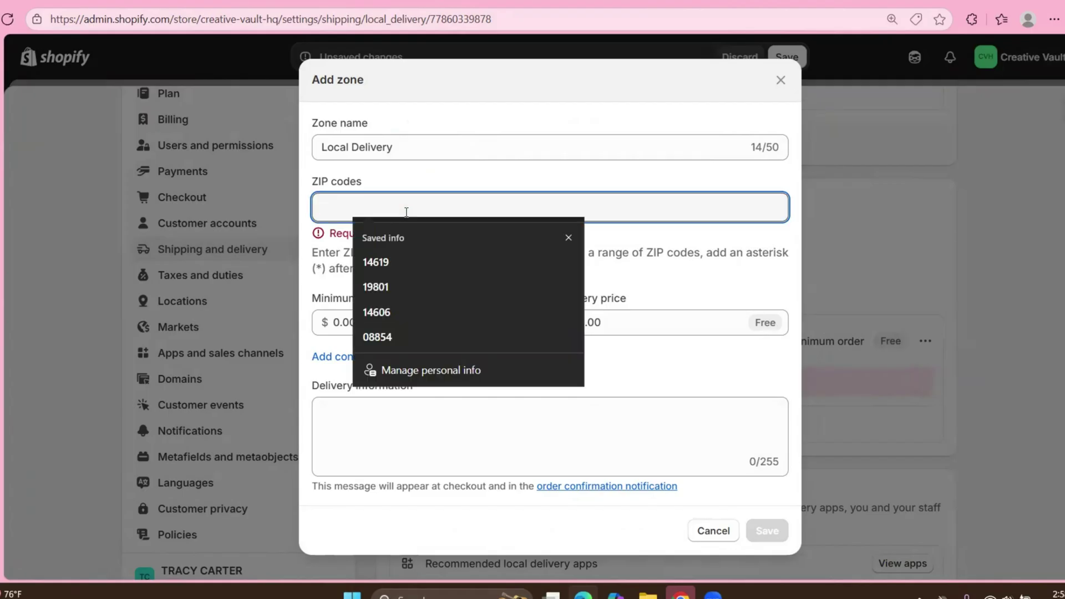
type("146")
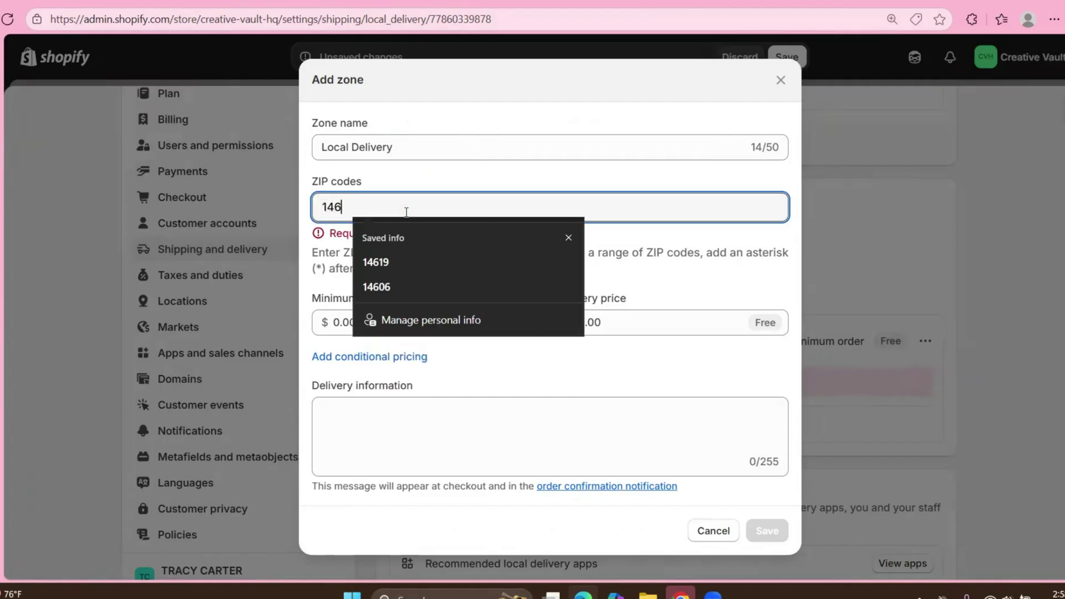
type("*")
key("Return")
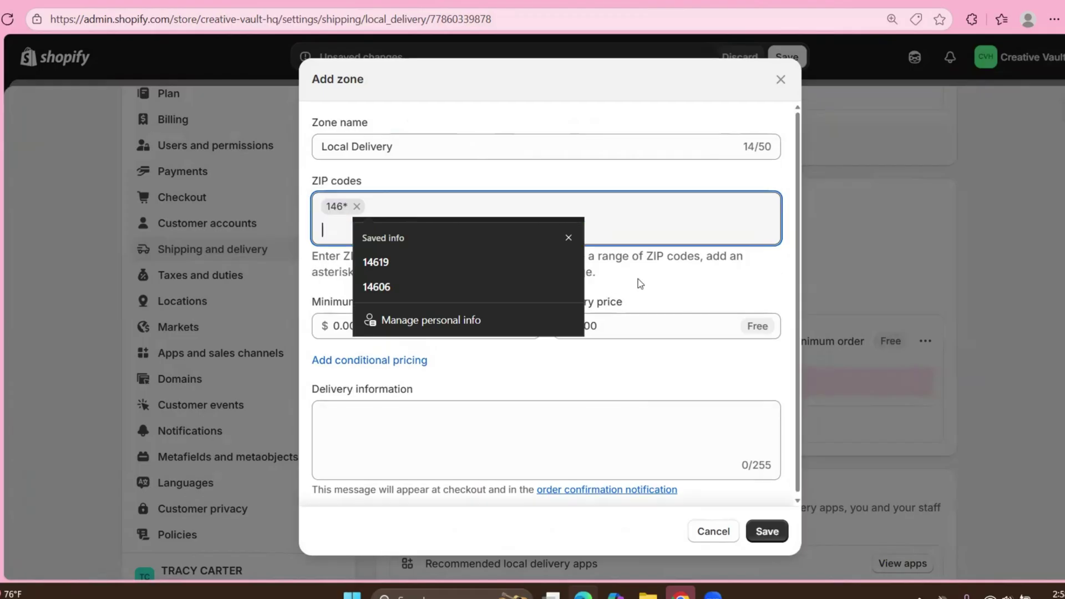
type("145*")
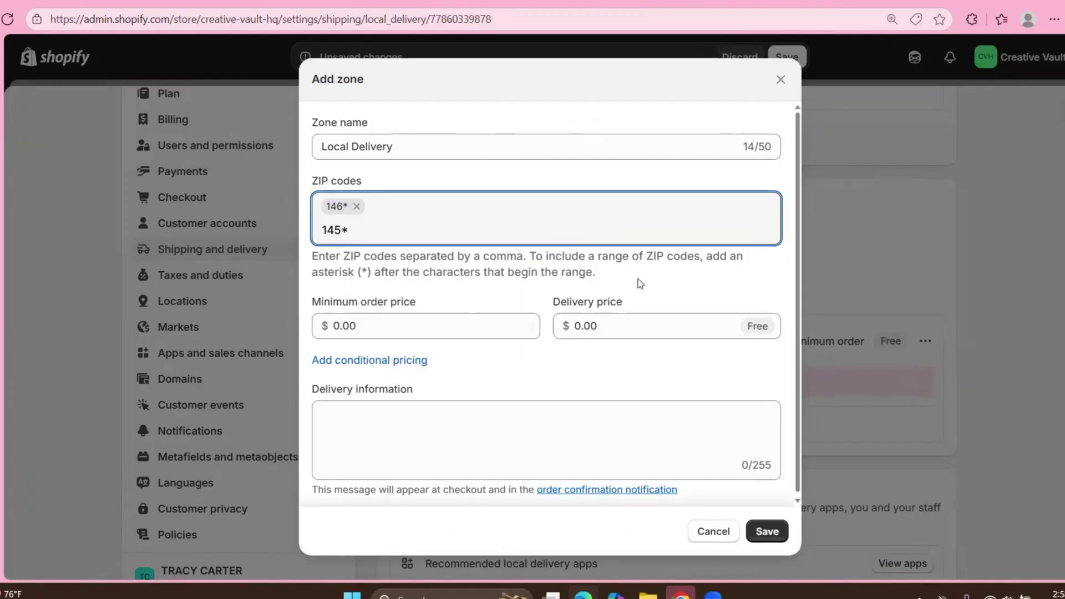
key("Return")
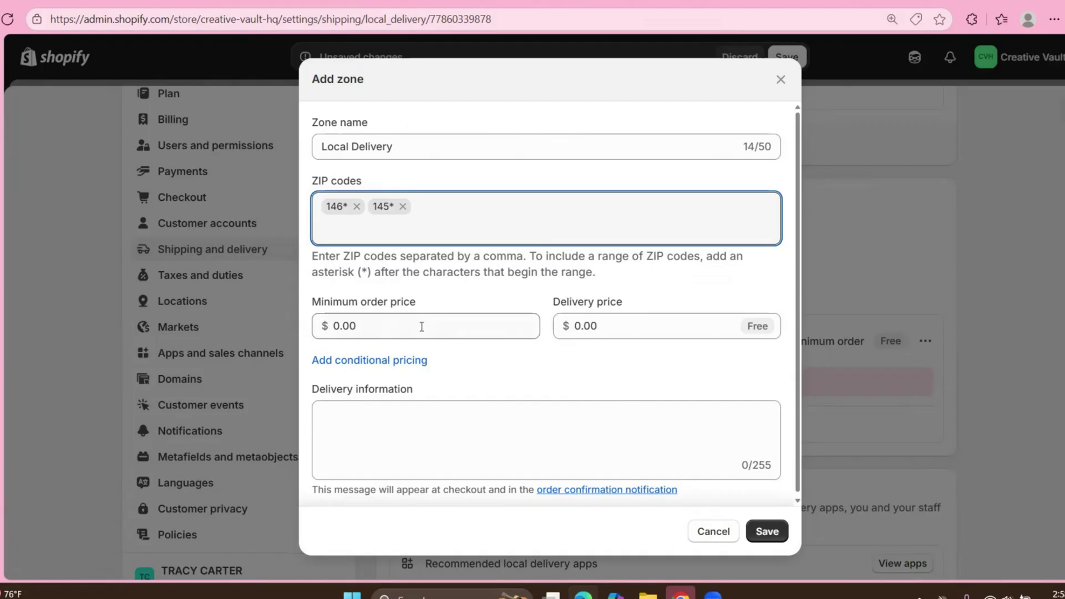
Set the ZIP-code zone's minimum order price to $50 and its delivery price to $10.
left_click(413, 329)
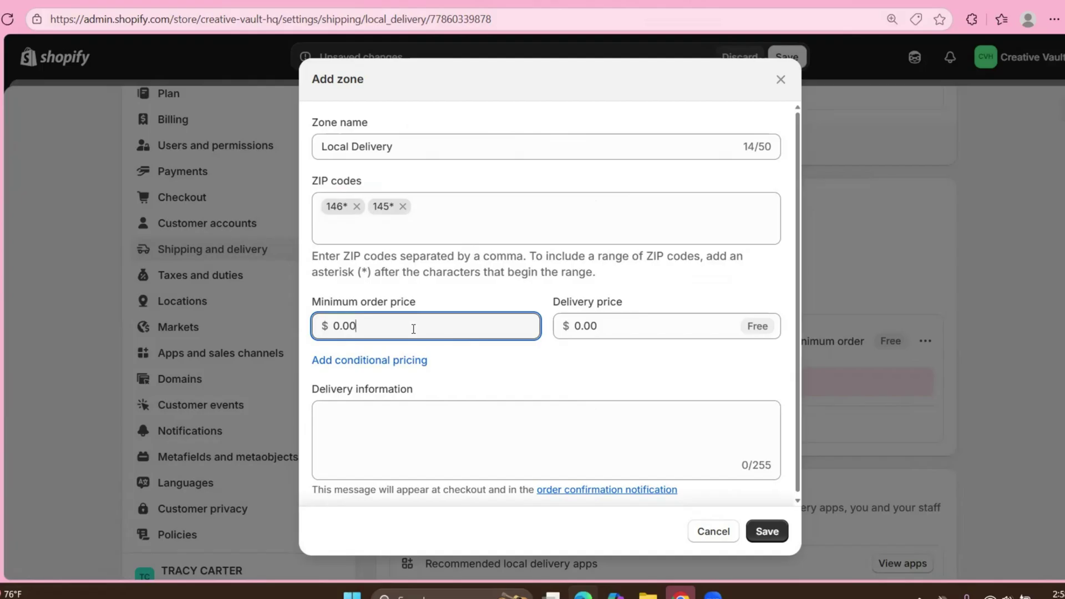
double_click(414, 329)
type("50")
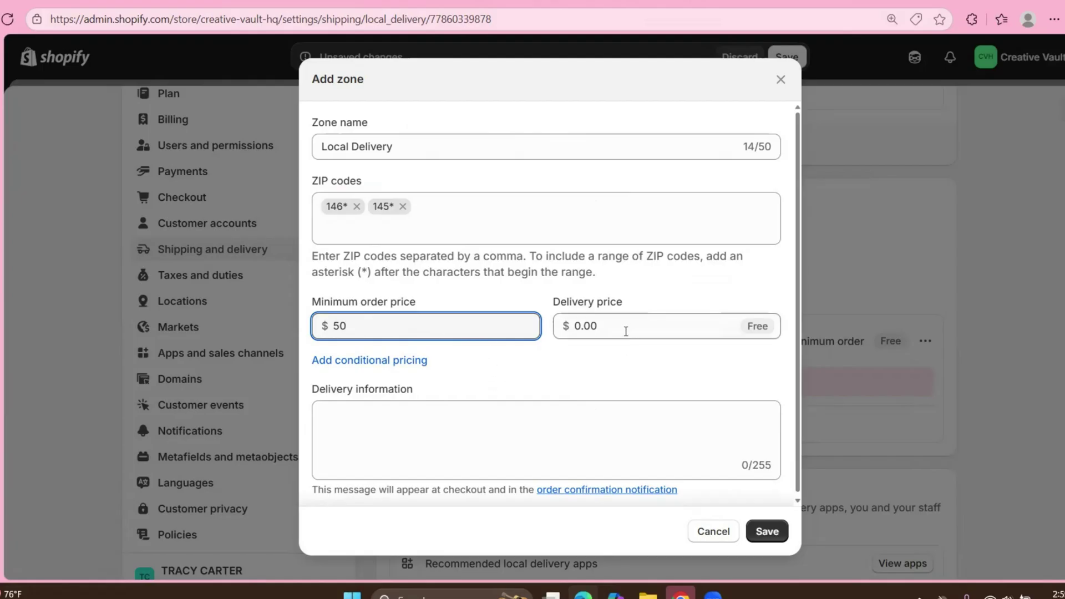
double_click(623, 331)
type("10")
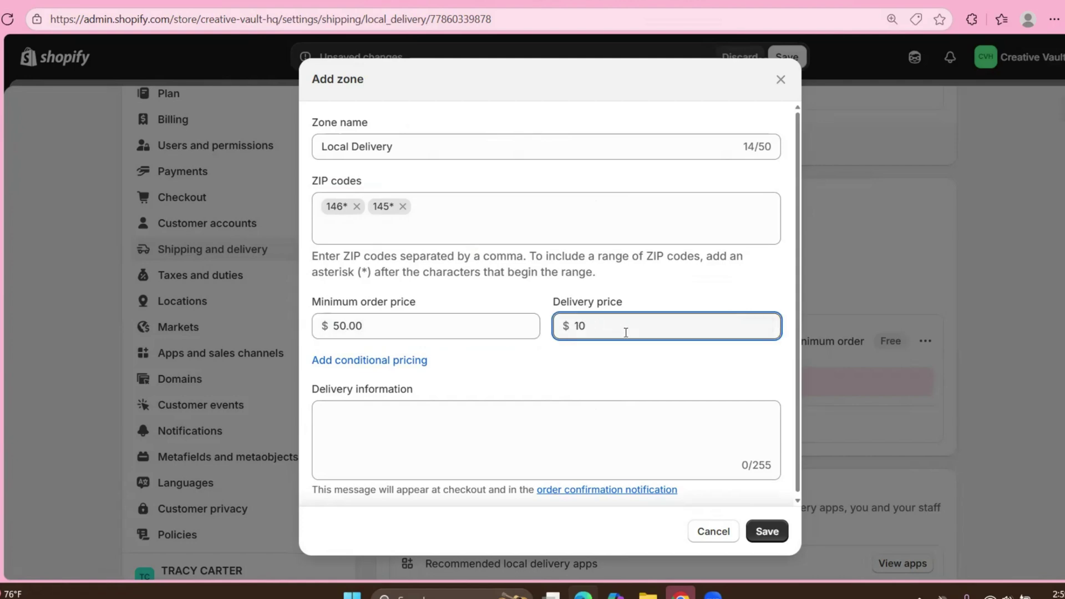
left_click(697, 298)
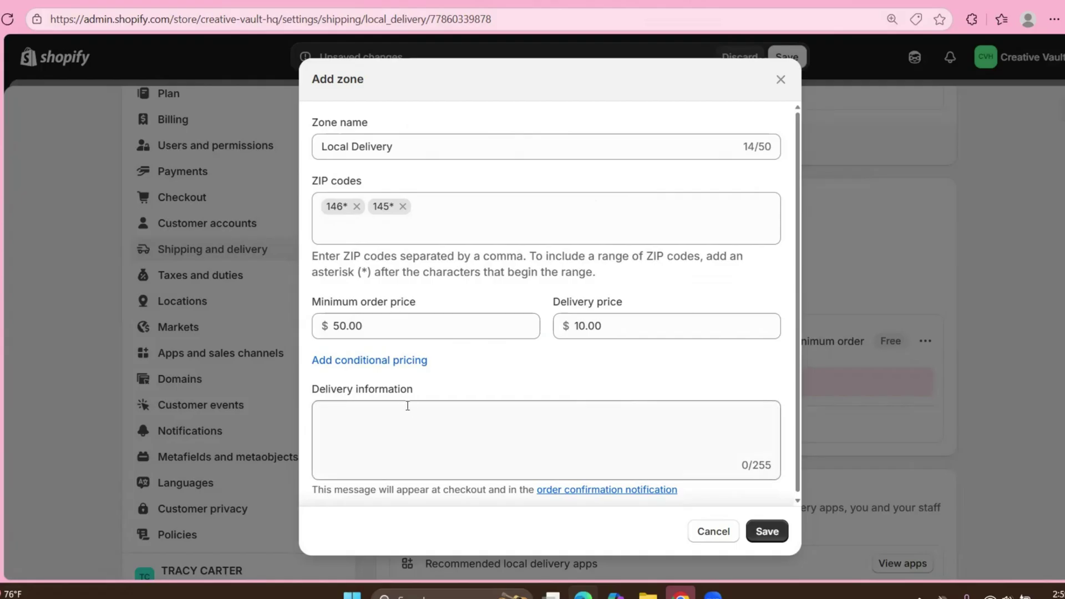
Write delivery information requesting specific package directions and offering an SMS message and proof-of-delivery picture, then close the zone without saving.
left_click(387, 432)
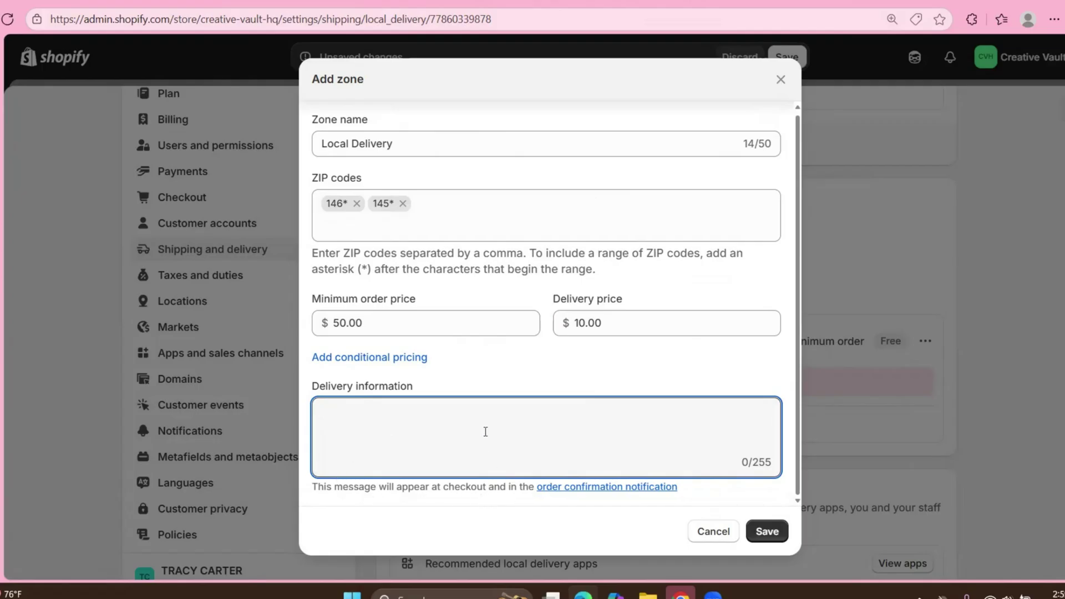
type("If you choose our local deliv")
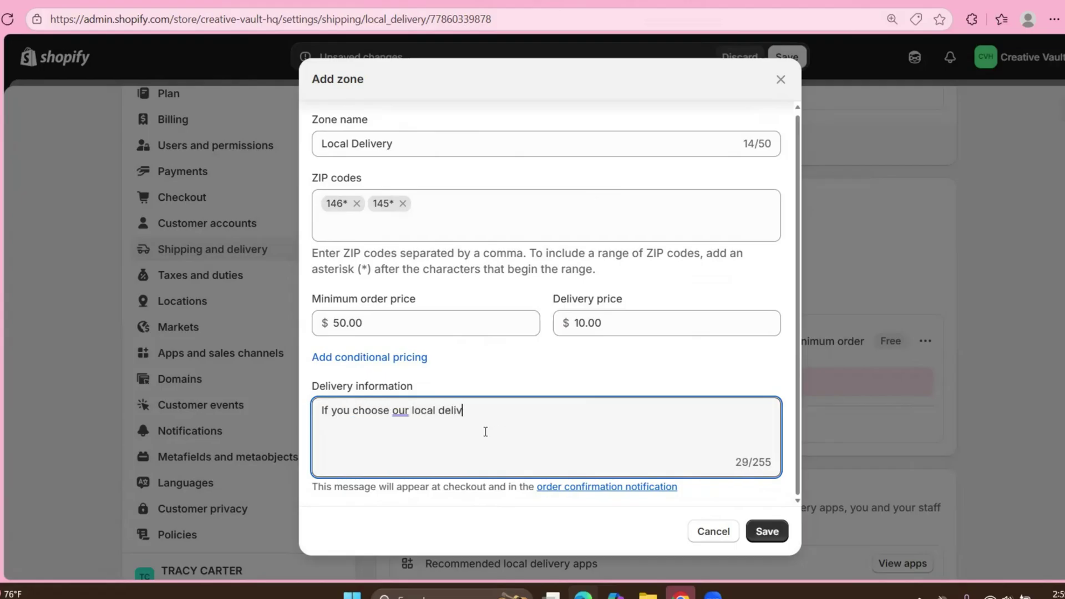
type("ery option, please ")
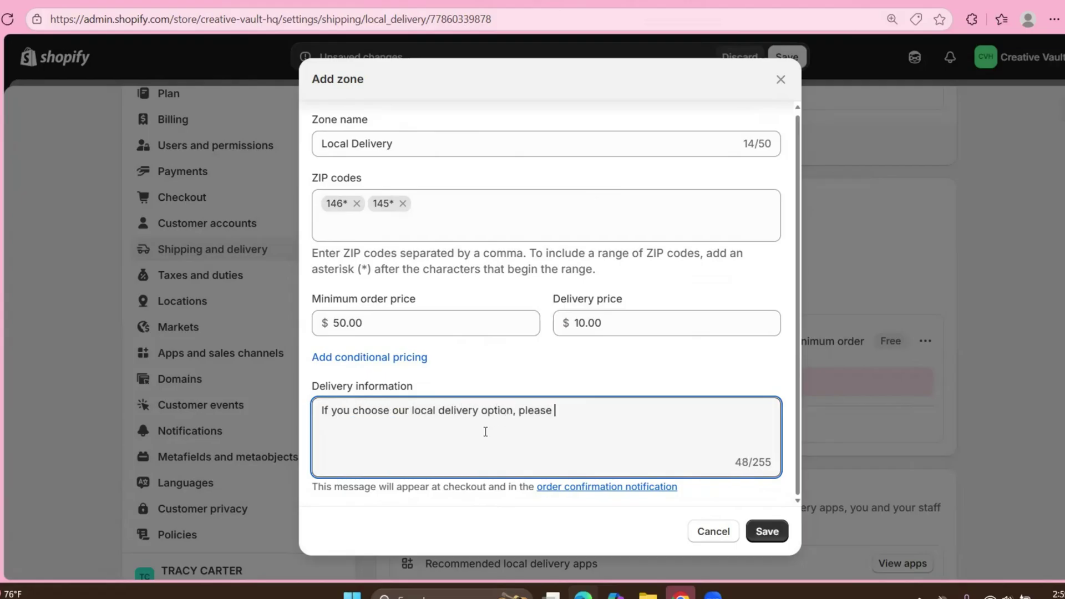
type("provide specific directions of w")
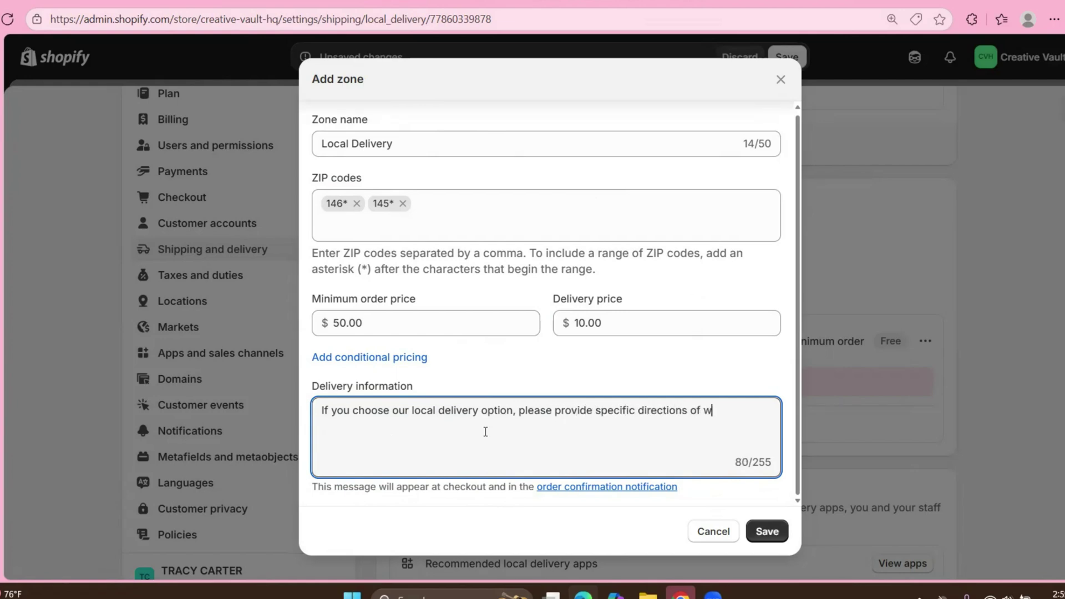
type("here the packa")
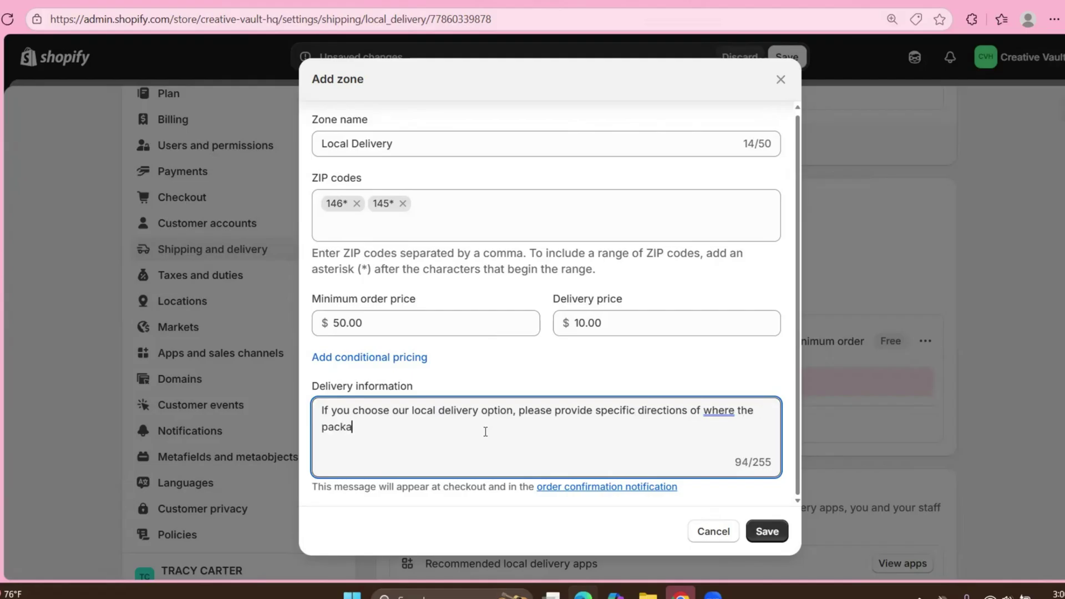
type("ge will go.  Our drivers ")
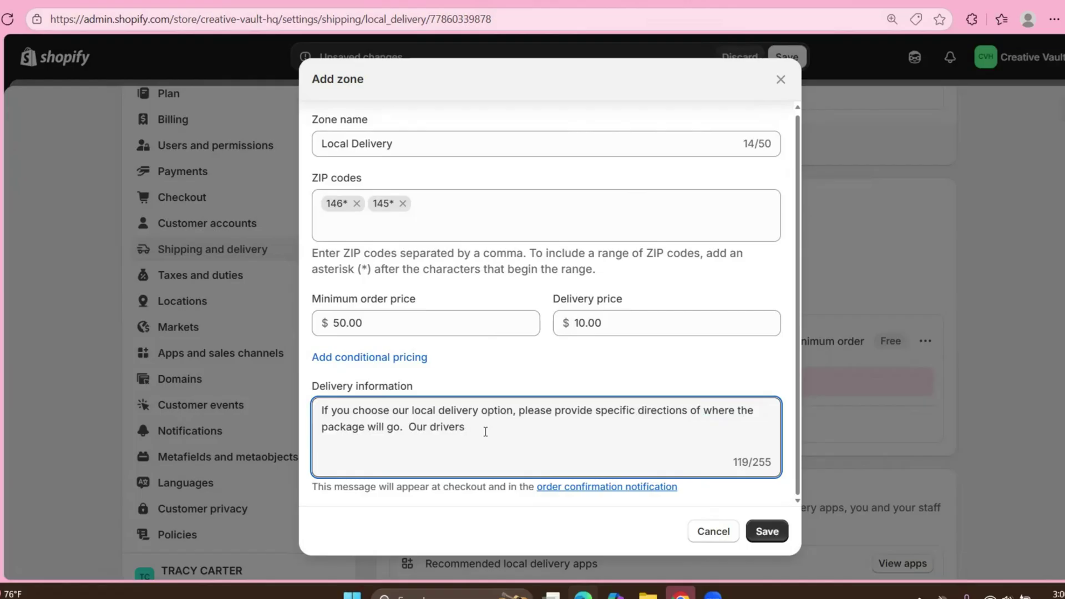
type("will take a picture as proof of delivery.")
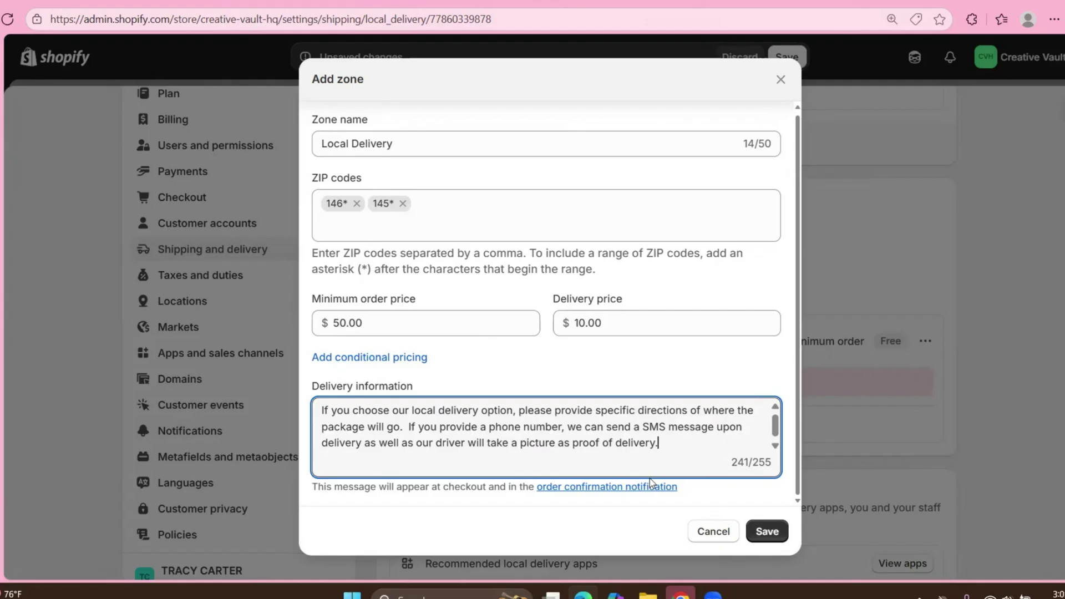
left_click(783, 79)
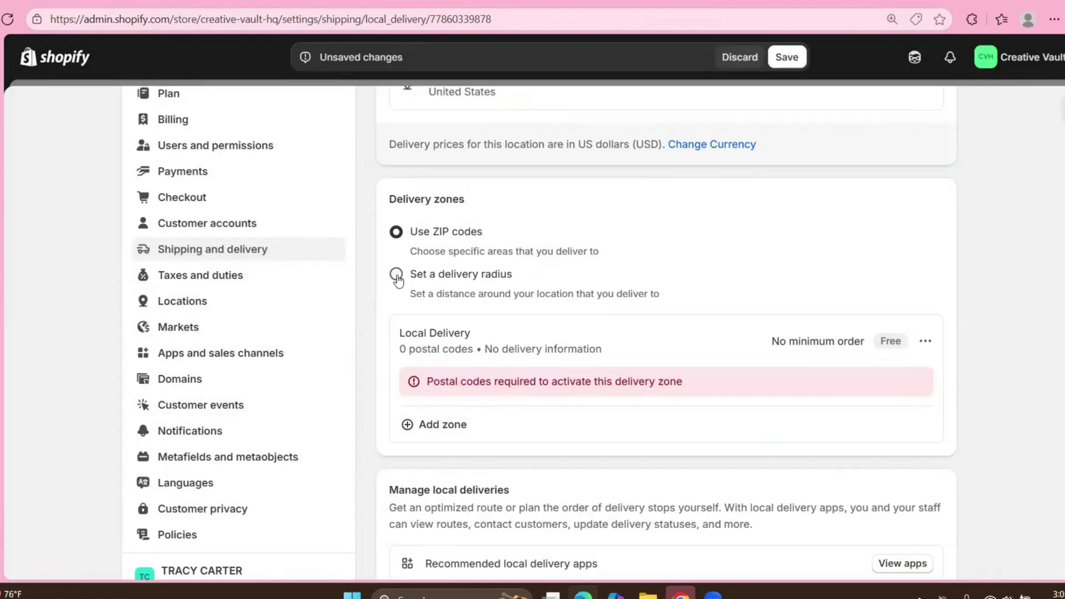
Switch the delivery zones to a delivery radius and set the Local Delivery zone's radius to 10 mi.
left_click(396, 277)
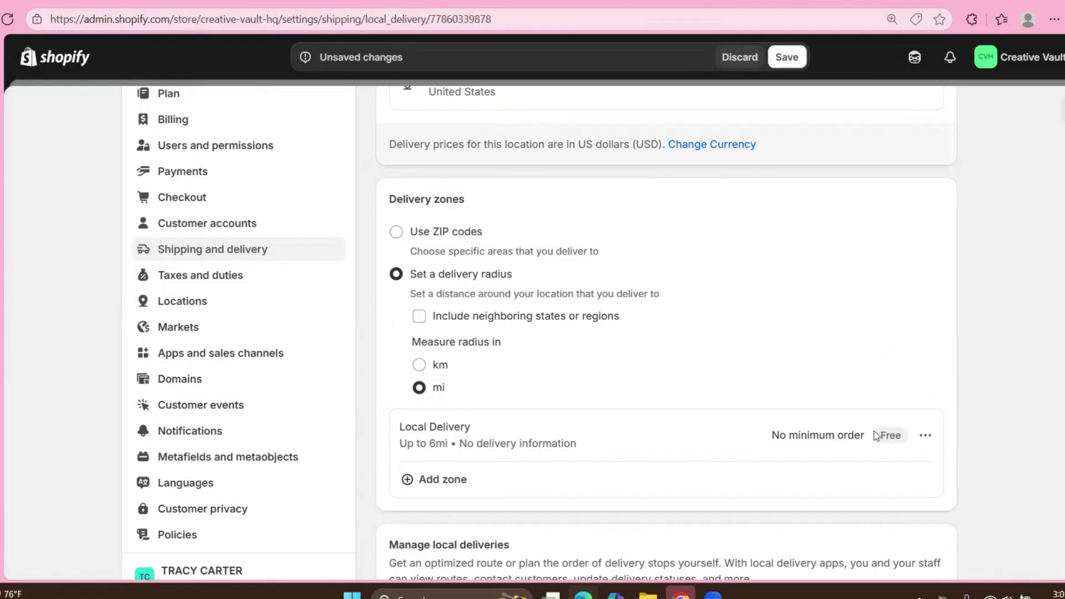
left_click(924, 437)
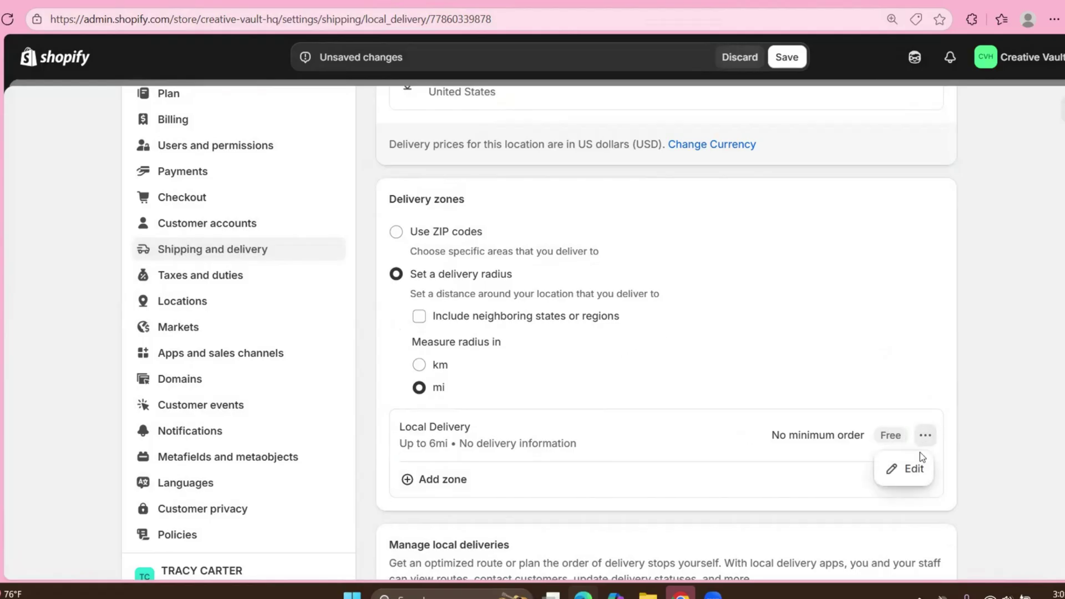
left_click(907, 469)
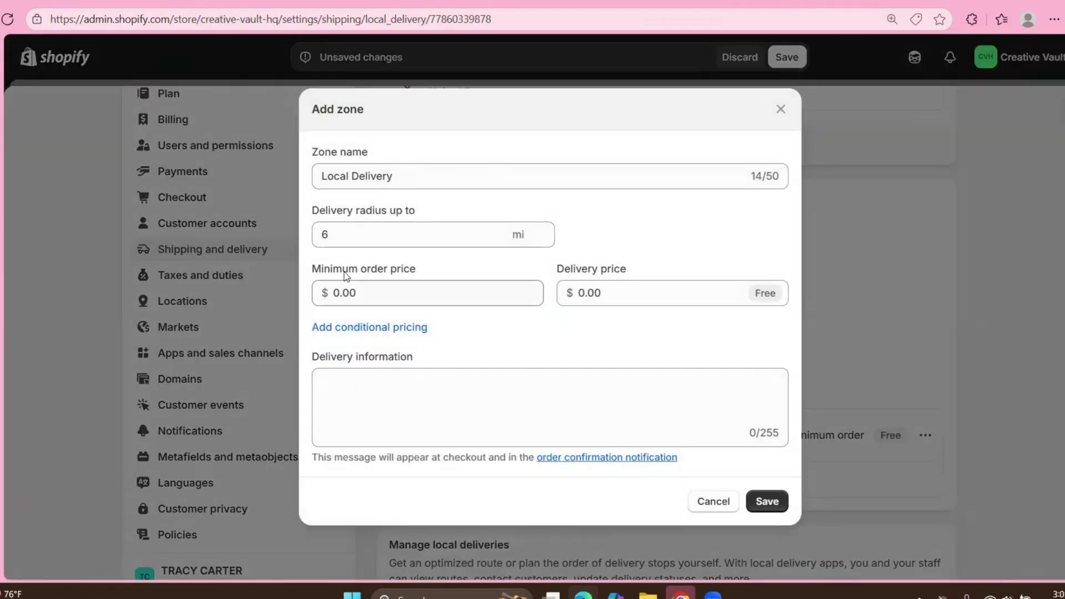
left_click(349, 236)
key("ctrl+a")
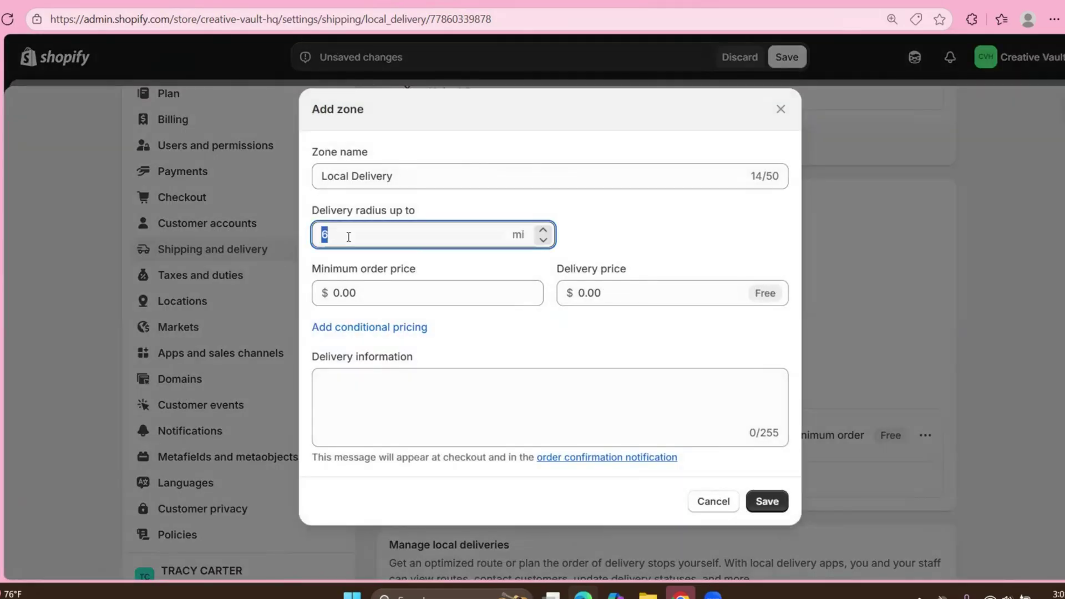
type("20")
key("BackSpace")
type("10")
key("BackSpace")
key("BackSpace")
key("BackSpace")
type("10")
Enter a $50 minimum order price and a $10 delivery price for the radius zone, and leave local delivery without saving.
double_click(353, 292)
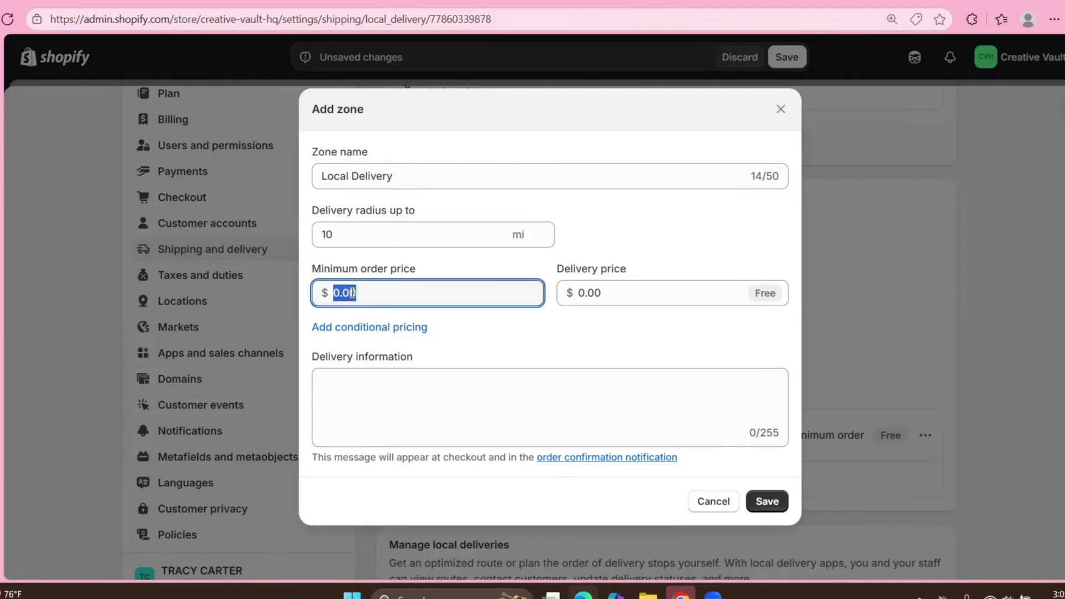
type("50")
left_click(611, 297)
double_click(612, 299)
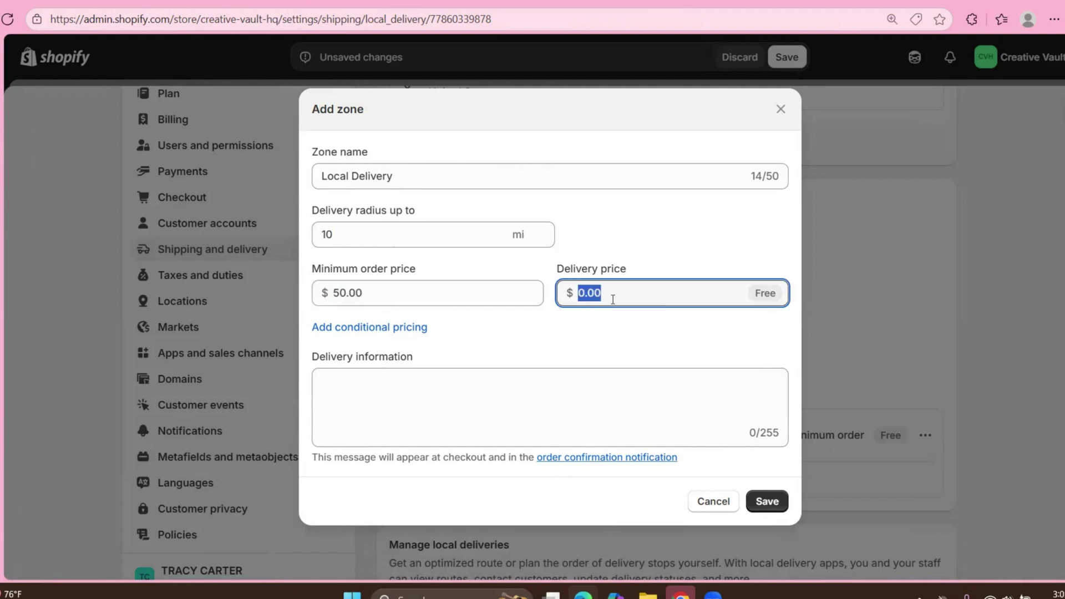
type("10")
left_click(603, 338)
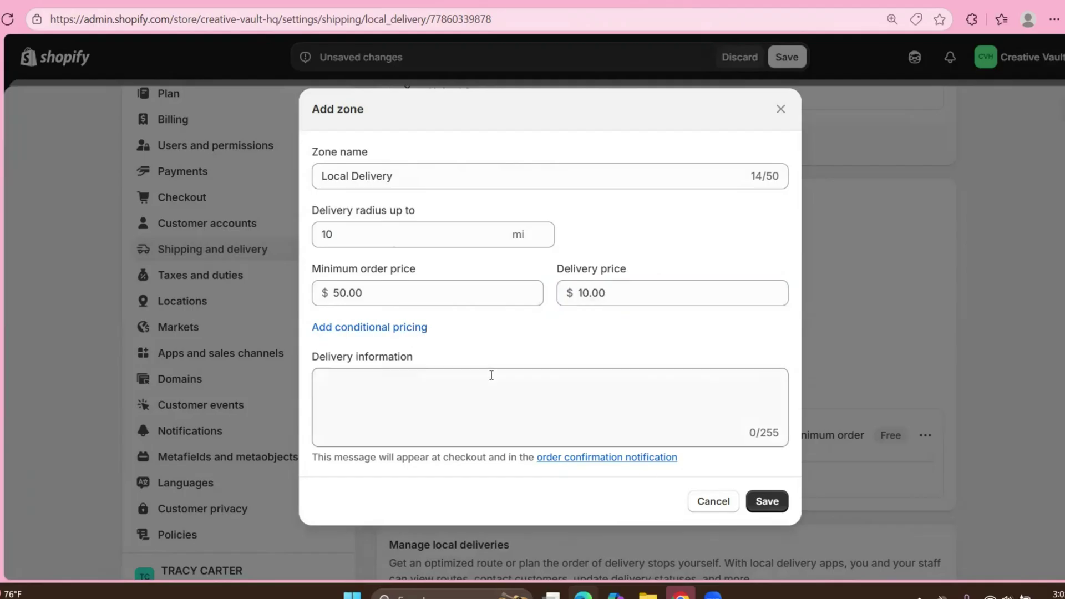
key("Escape")
Open the pickup in store settings and turn on in-store pickup for the Shop location.
scroll(518, 216, "up", 3)
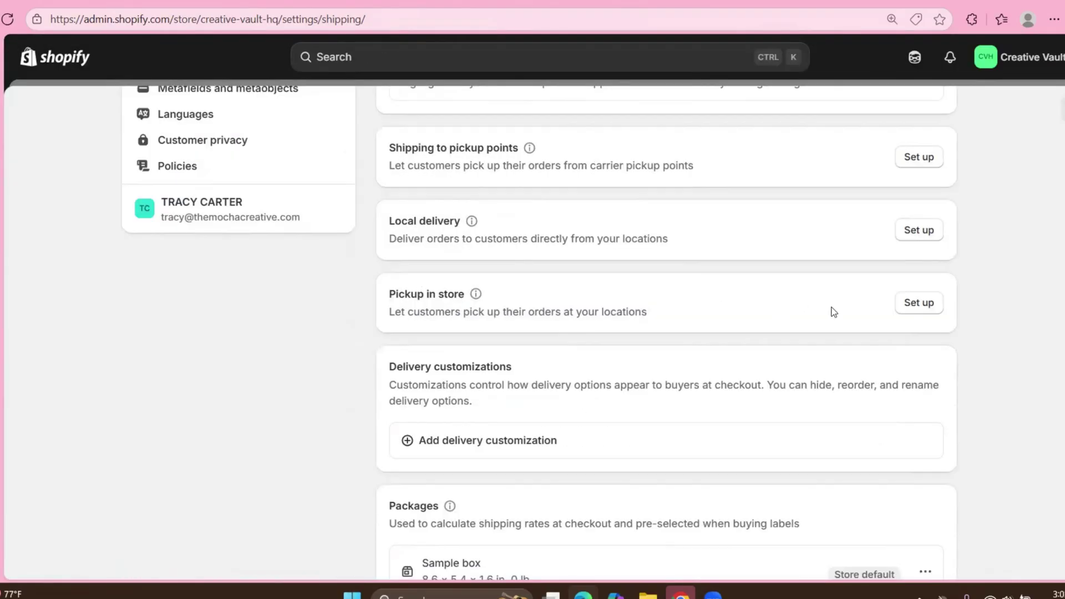
left_click(932, 314)
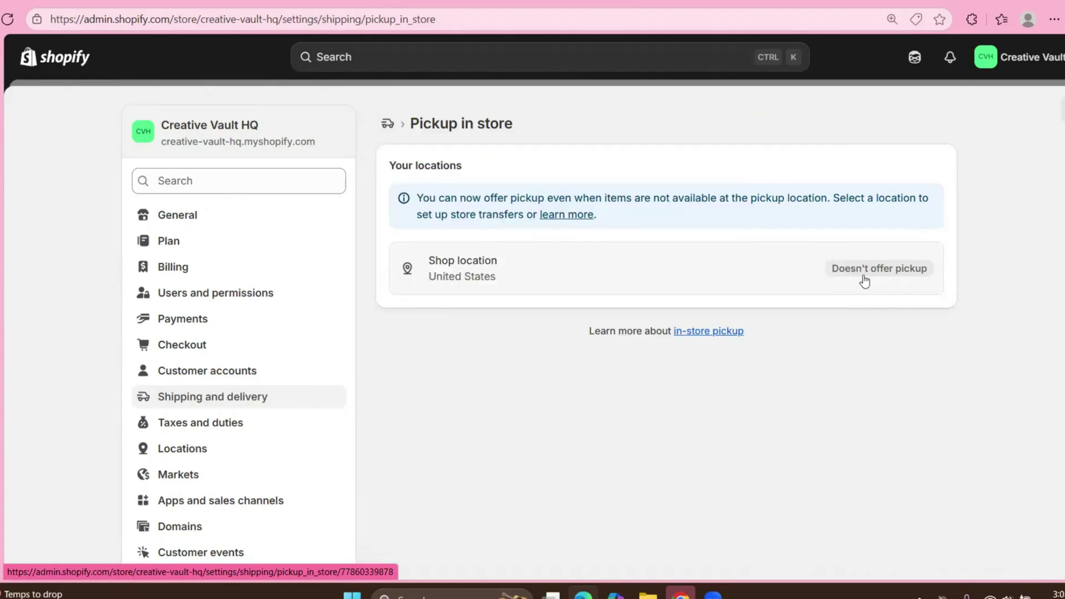
left_click(865, 281)
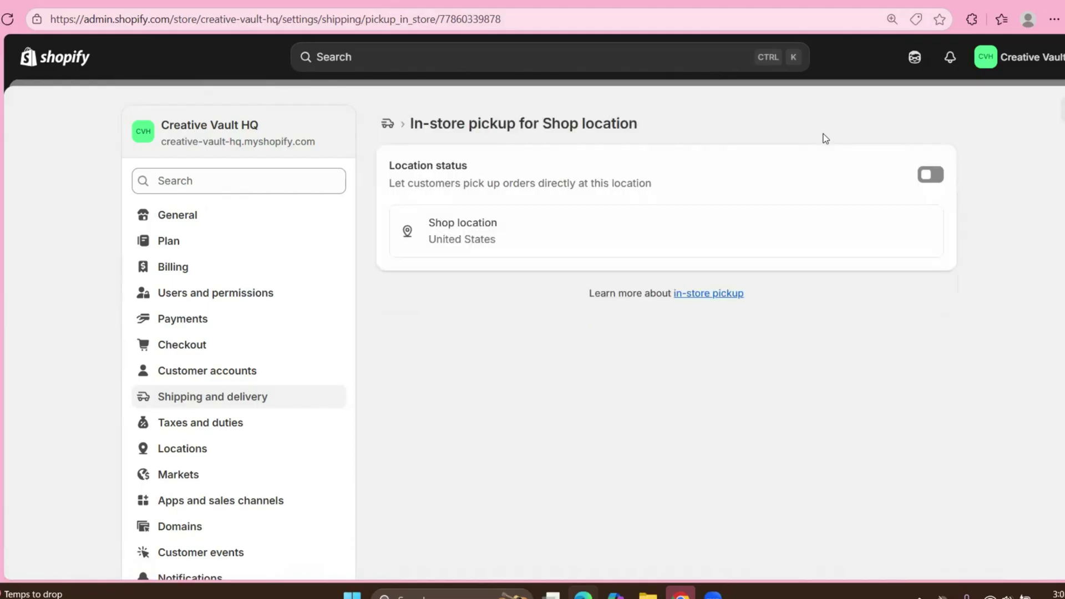
left_click(937, 177)
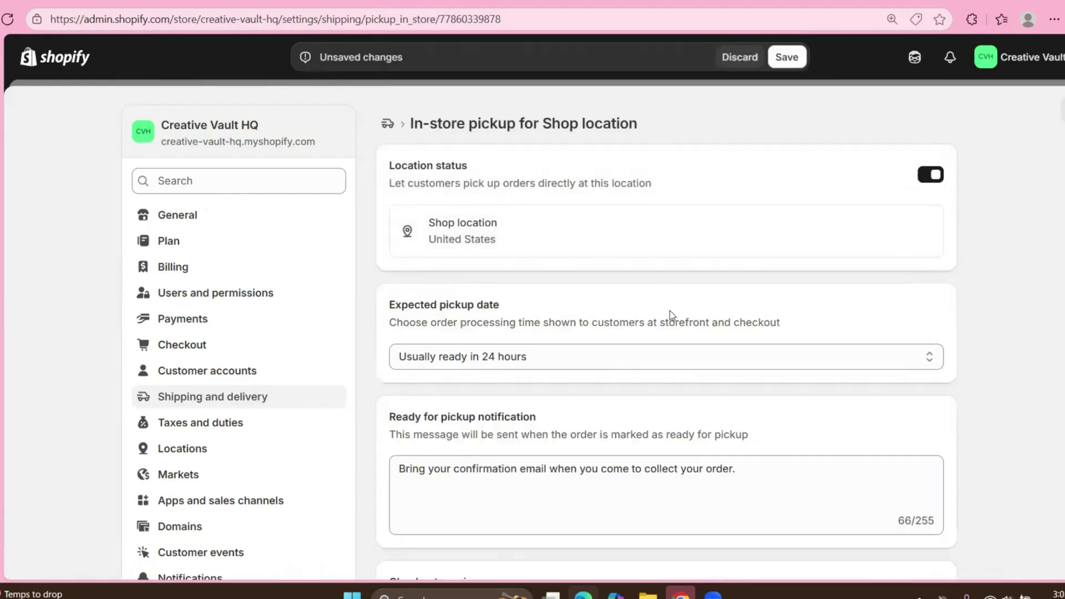
Set the expected pickup date to Usually ready in 2-4 days and open the ready for pickup notification message for editing.
scroll(542, 351, "down", 3)
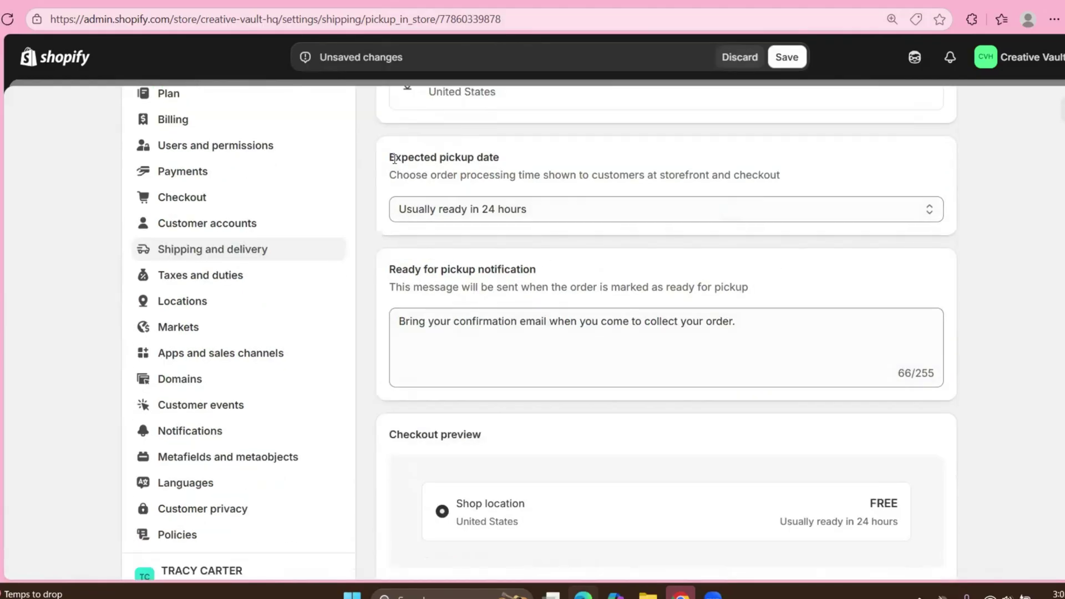
left_click(565, 209)
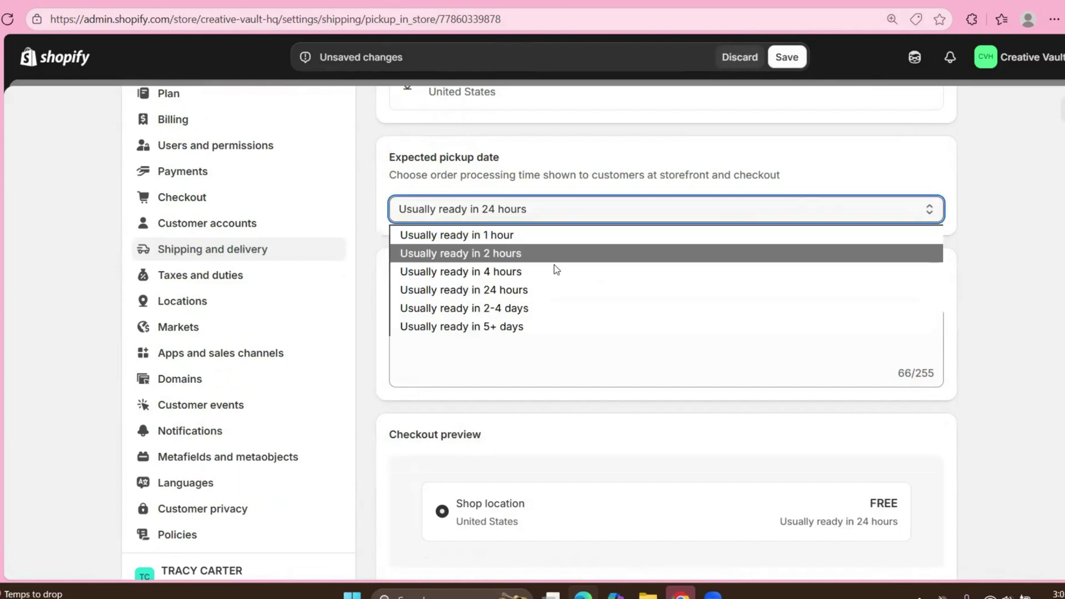
left_click(543, 308)
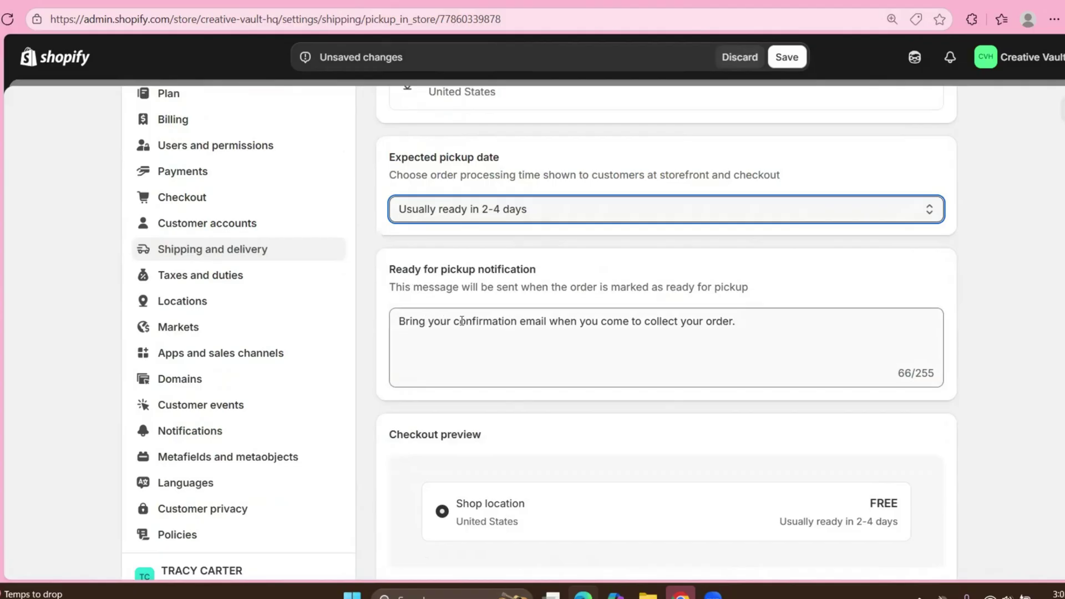
left_click(548, 321)
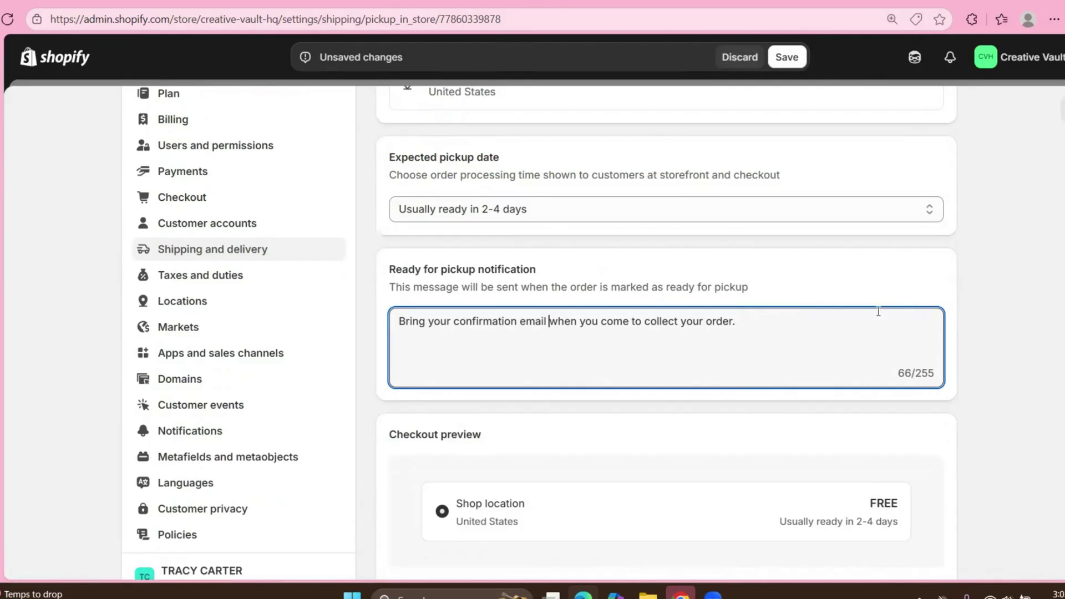
Review the end of the ready for pickup message and the in-store pickup checkout preview.
left_click(833, 326)
scroll(816, 364, "down", 3)
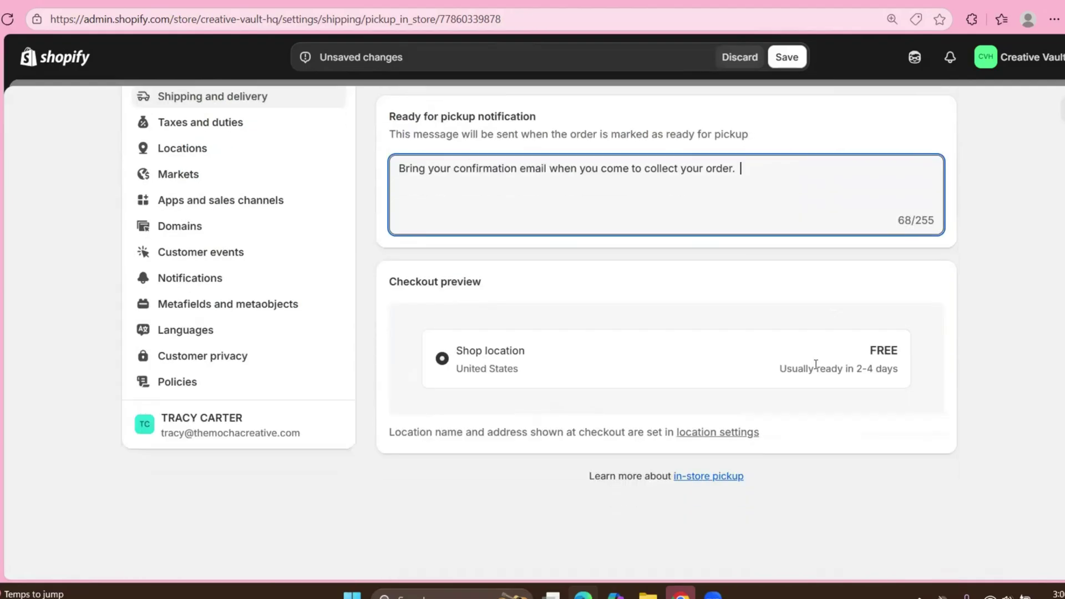
scroll(816, 364, "up", 5)
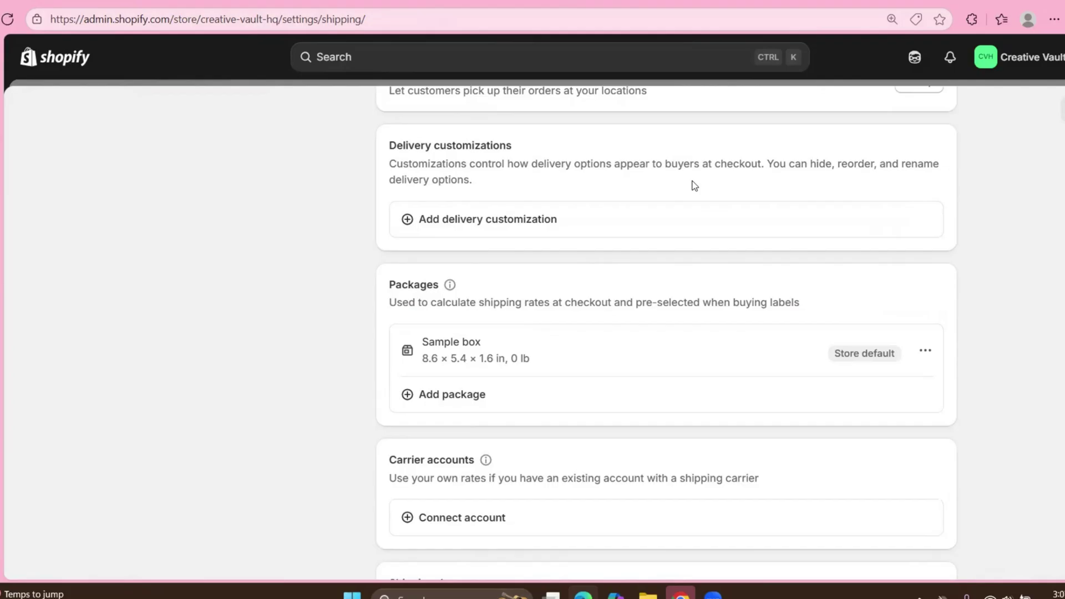
Check the available delivery customization templates and close the selection without adding one.
left_click(484, 223)
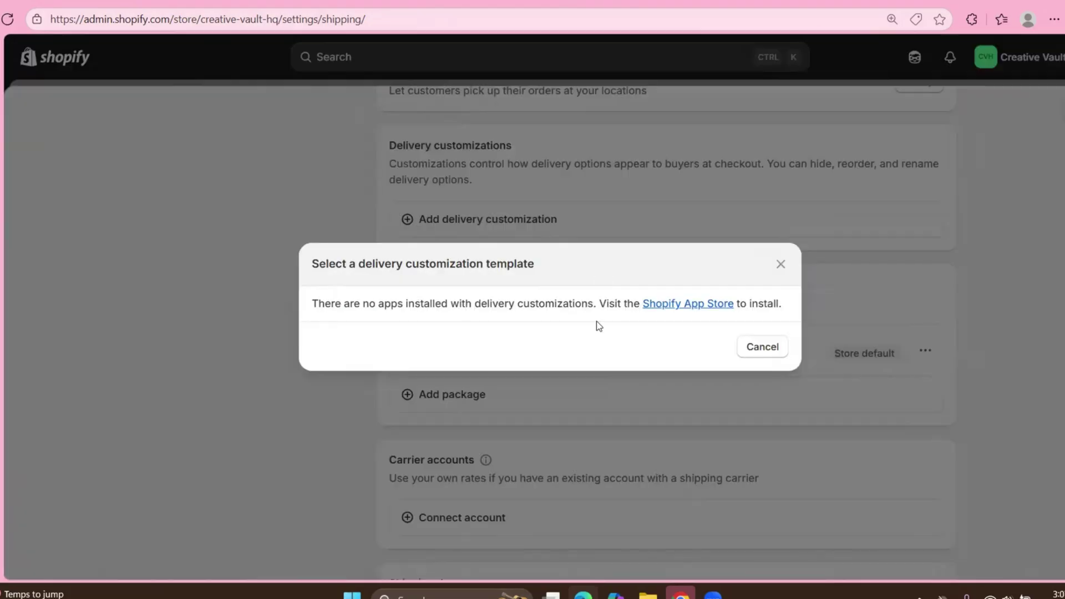
left_click(764, 350)
scroll(496, 277, "down", 3)
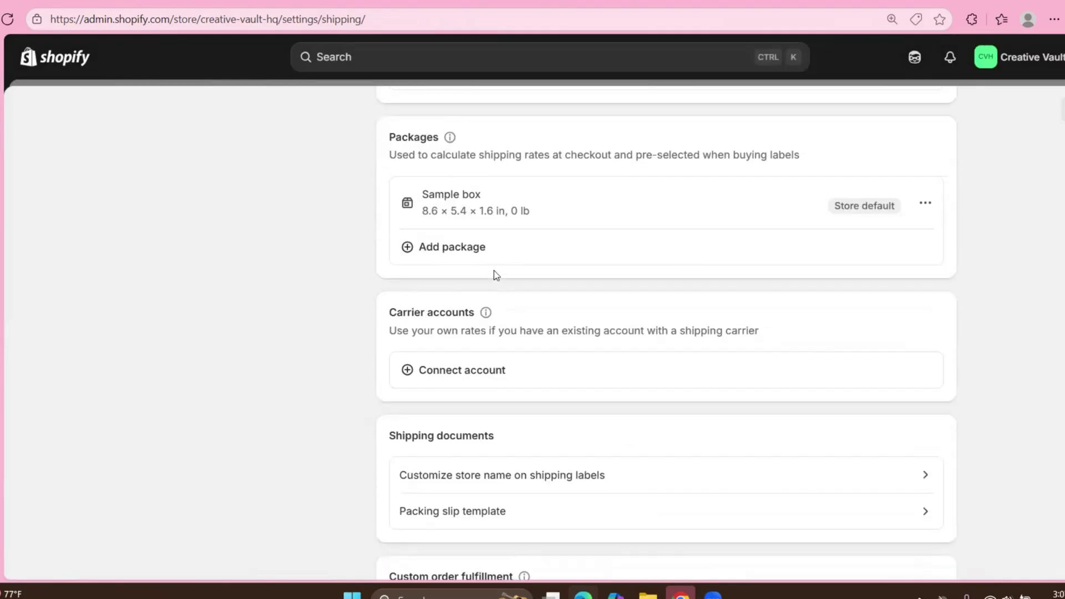
Review the sender name options for shipping labels and leave them without saving.
scroll(497, 276, "down", 3)
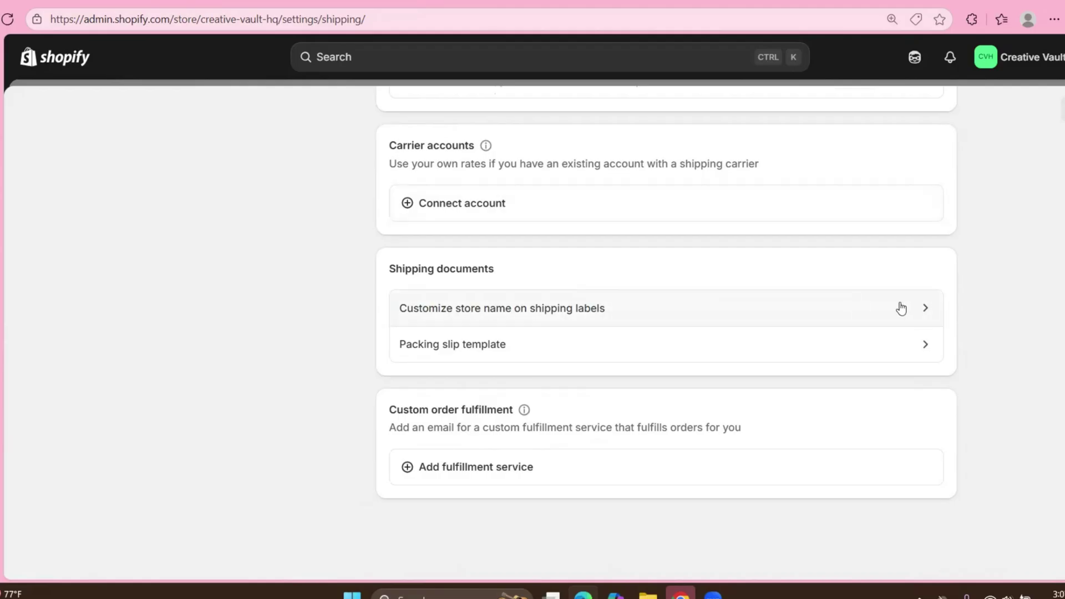
left_click(921, 314)
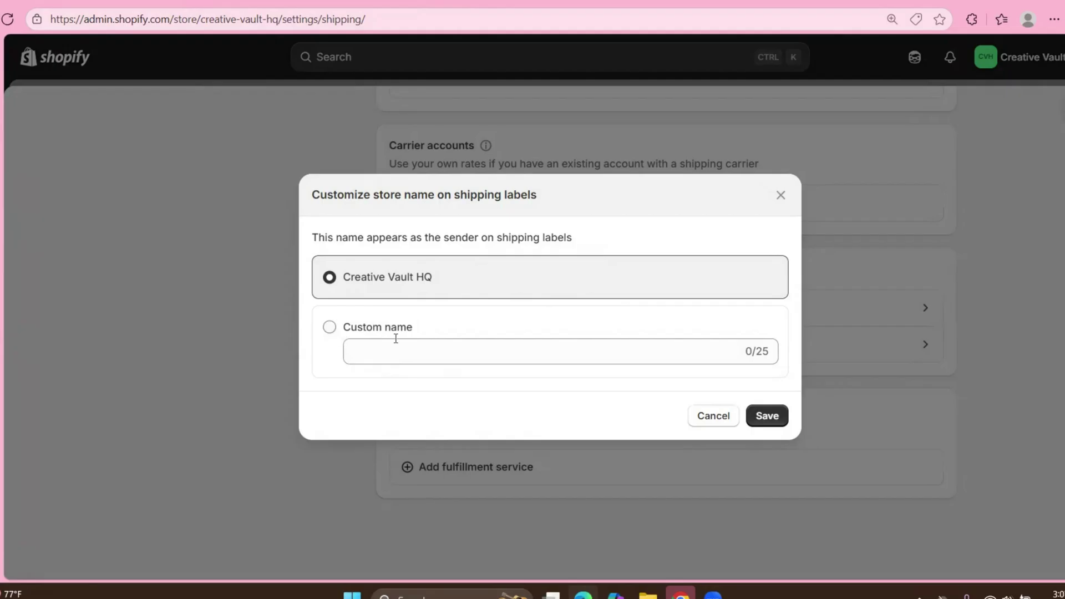
left_click(726, 422)
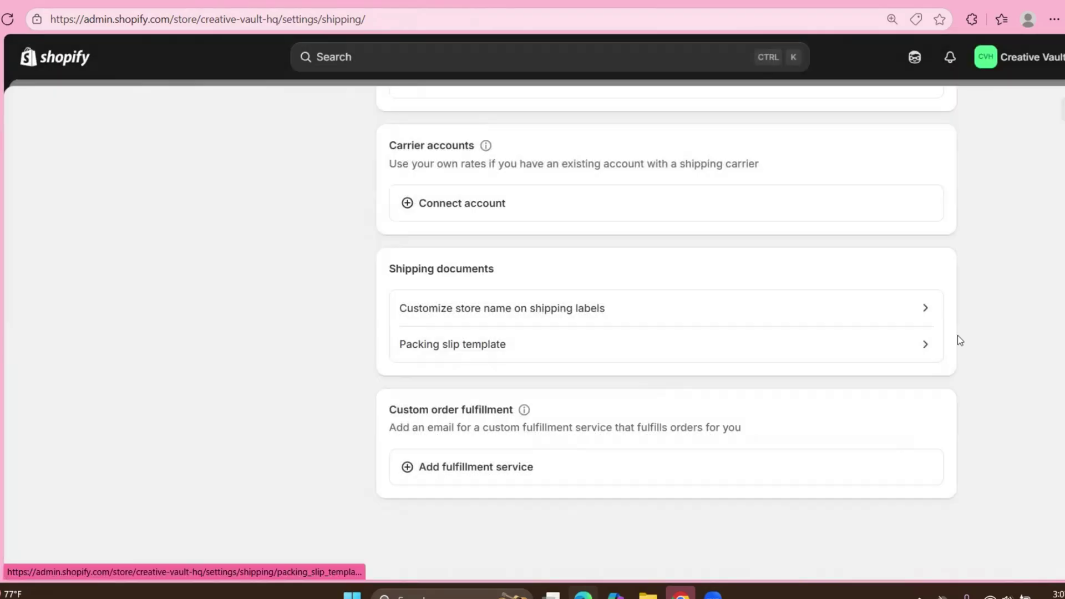
Open the packing slip template, look through its code and preview the resulting packing slip.
left_click(929, 349)
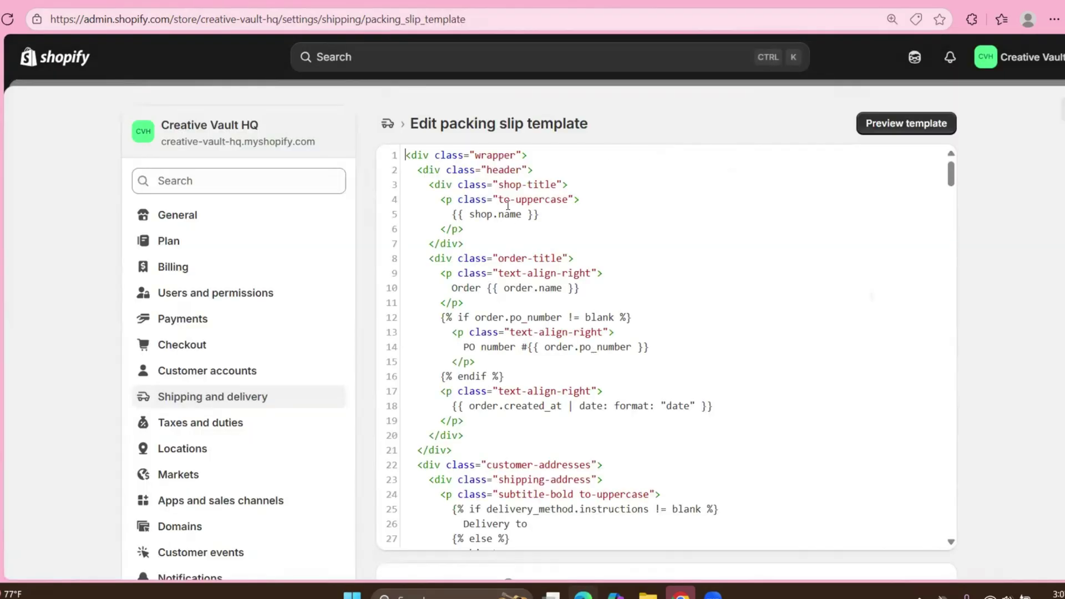
scroll(726, 252, "down", 20)
left_click(906, 123)
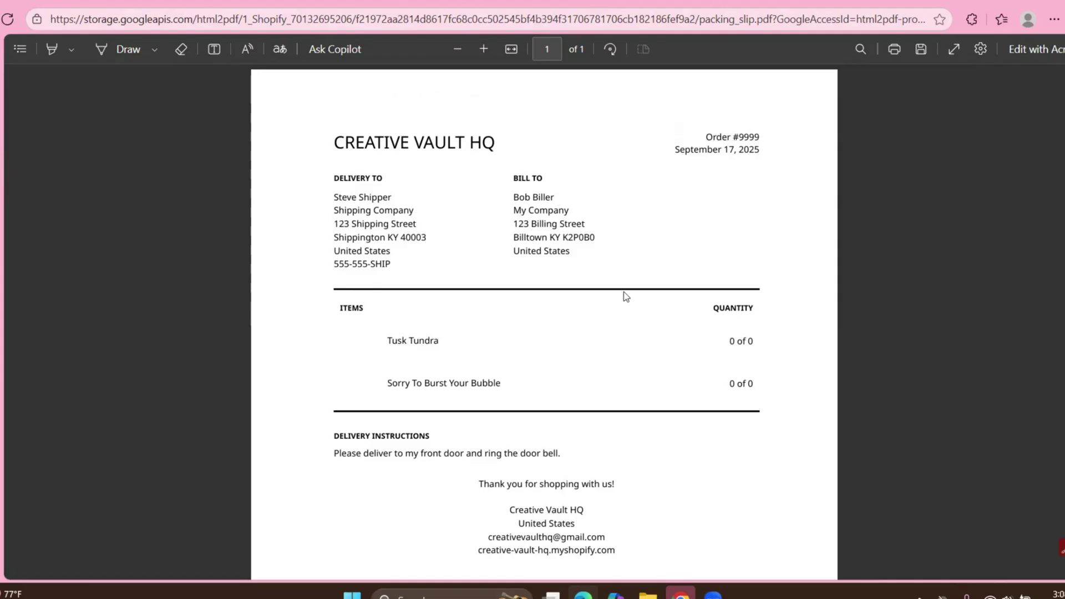
scroll(592, 342, "down", 1)
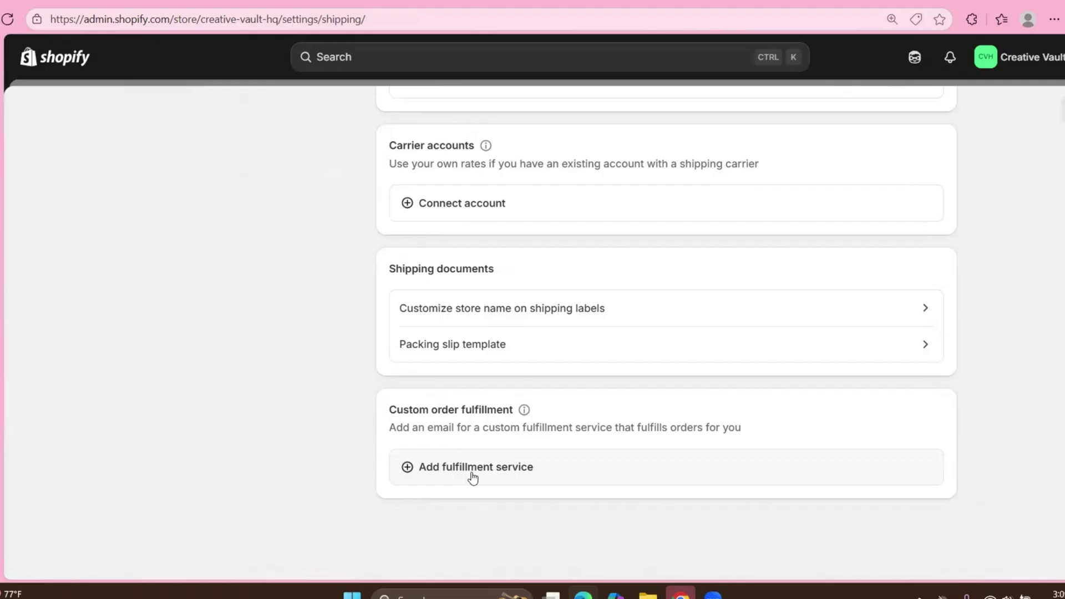
Examine the custom package form for a new package, including the Soft package type, without adding one.
scroll(658, 349, "up", 1)
scroll(659, 350, "down", 1)
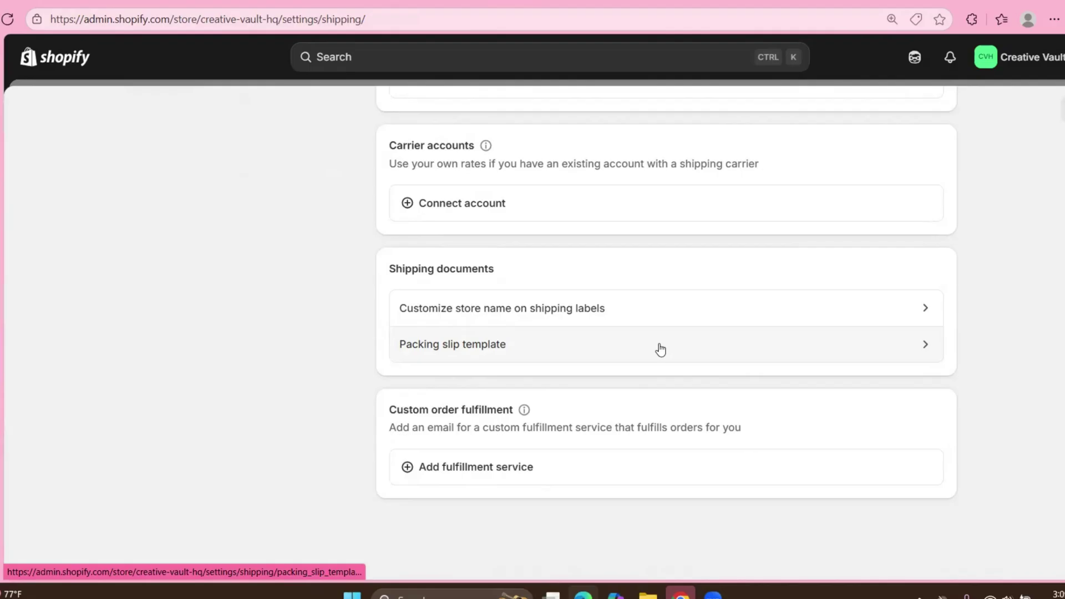
scroll(660, 350, "up", 5)
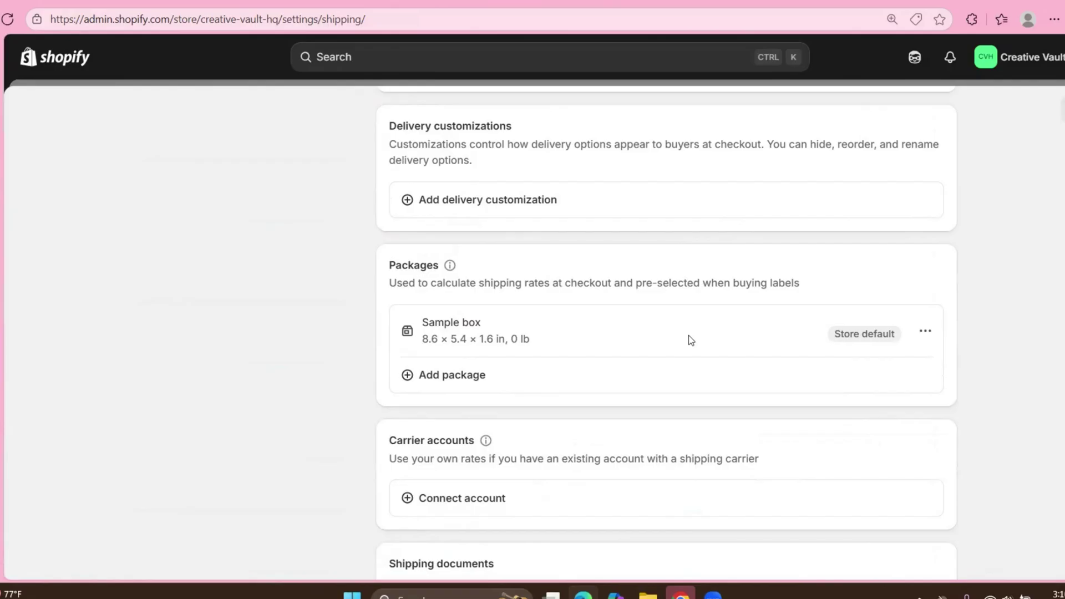
left_click(468, 374)
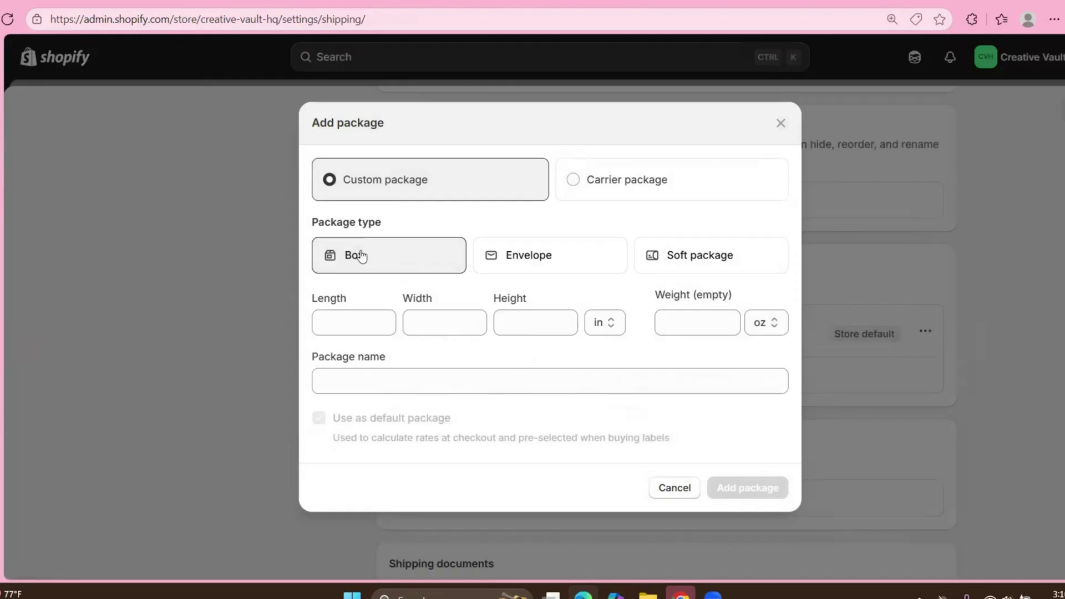
left_click(713, 265)
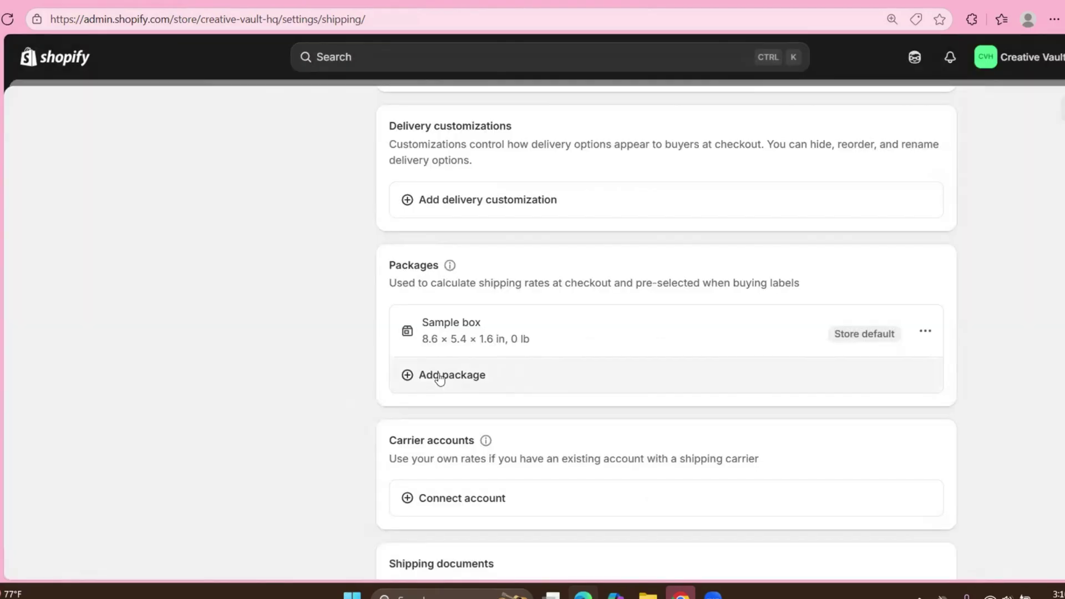
Browse the USPS carrier packages available for a new package and close the list without choosing one.
left_click(439, 376)
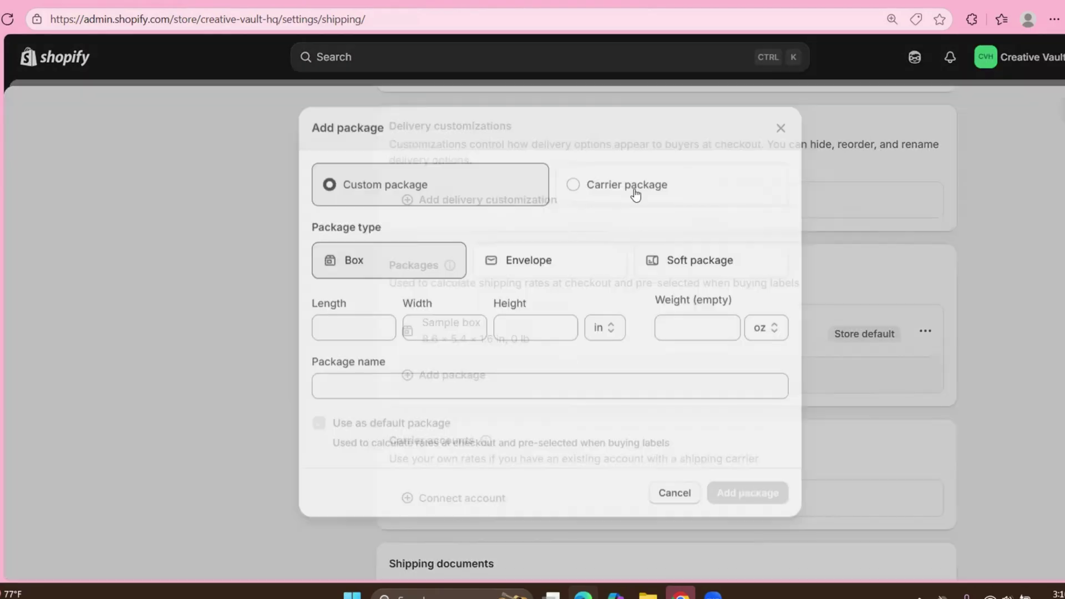
left_click(573, 180)
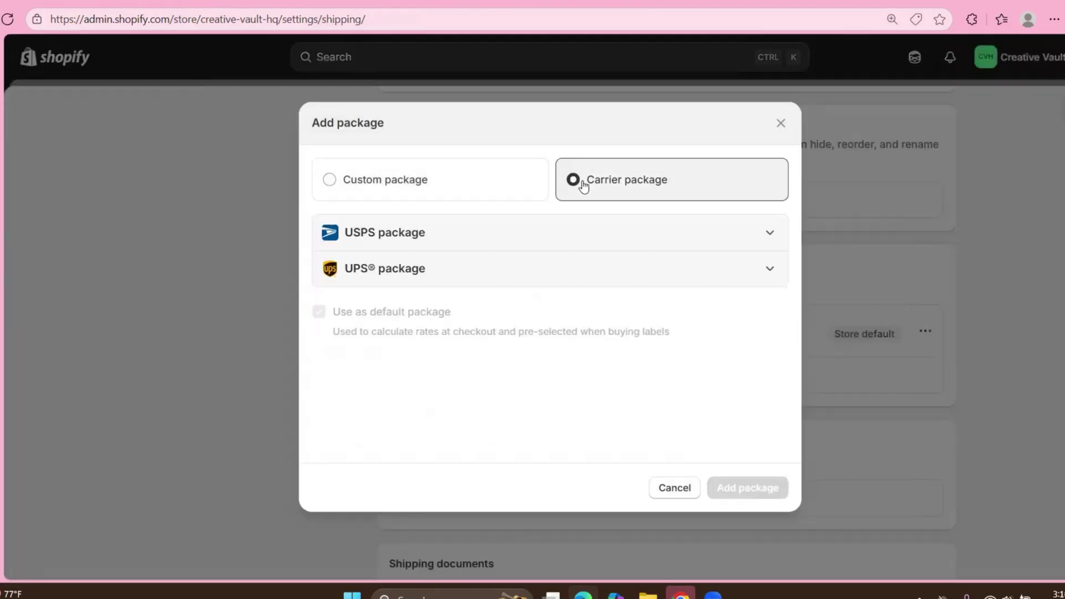
left_click(553, 242)
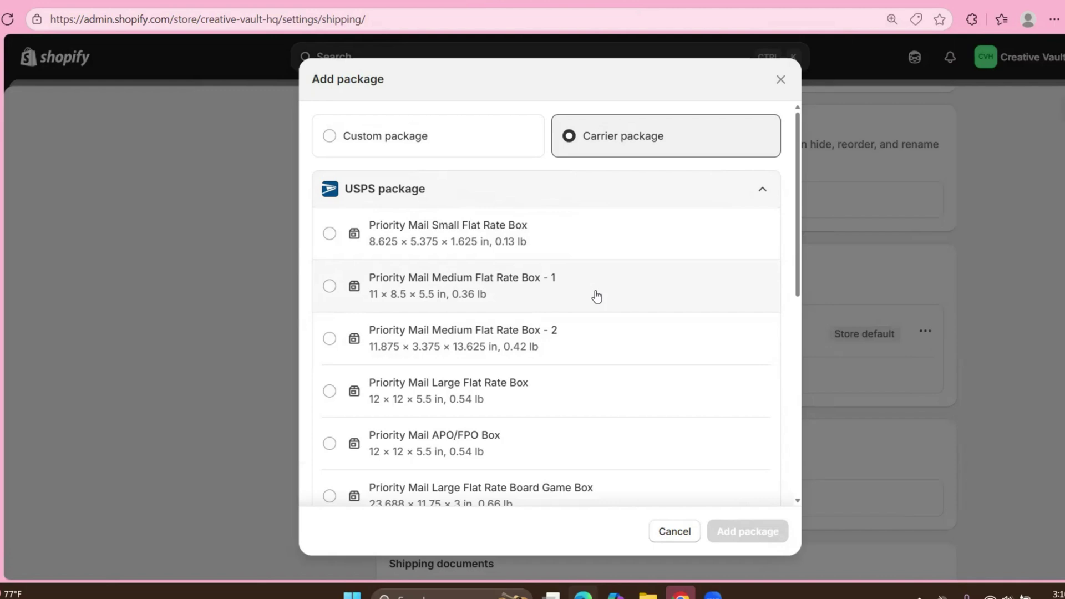
scroll(554, 307, "down", 1)
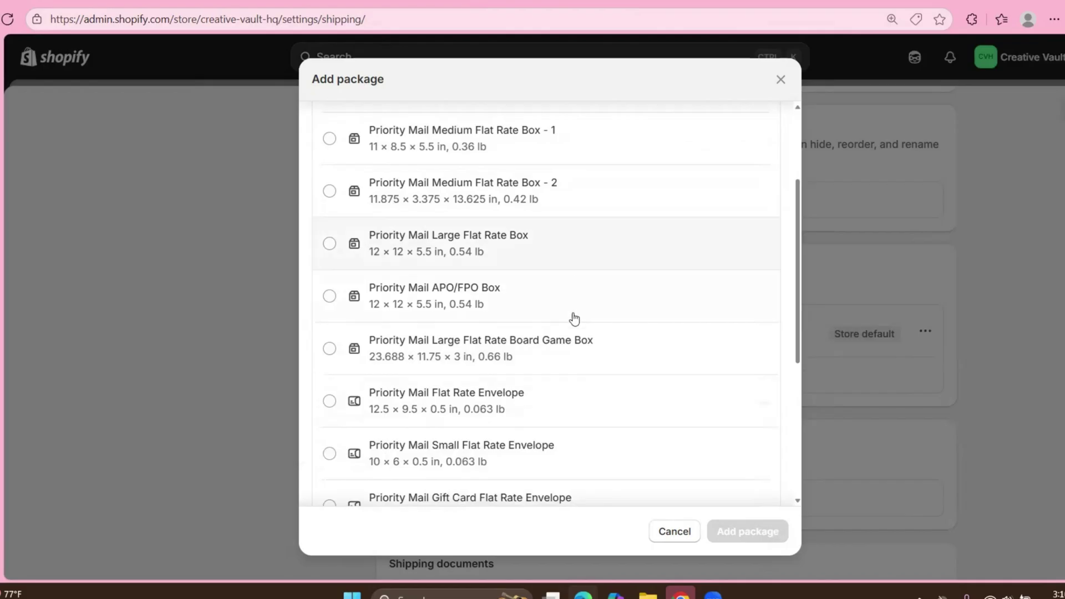
scroll(572, 293, "up", 2)
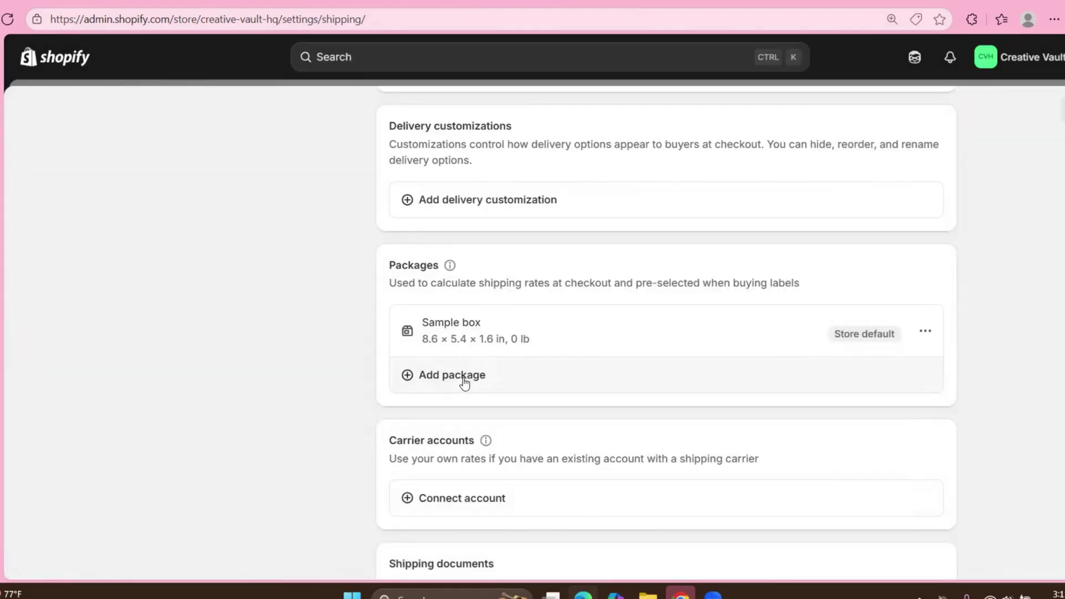
Add the USPS carrier package Priority Mail Medium Flat Rate Box - 1 as the store's default package.
left_click(465, 378)
left_click(574, 179)
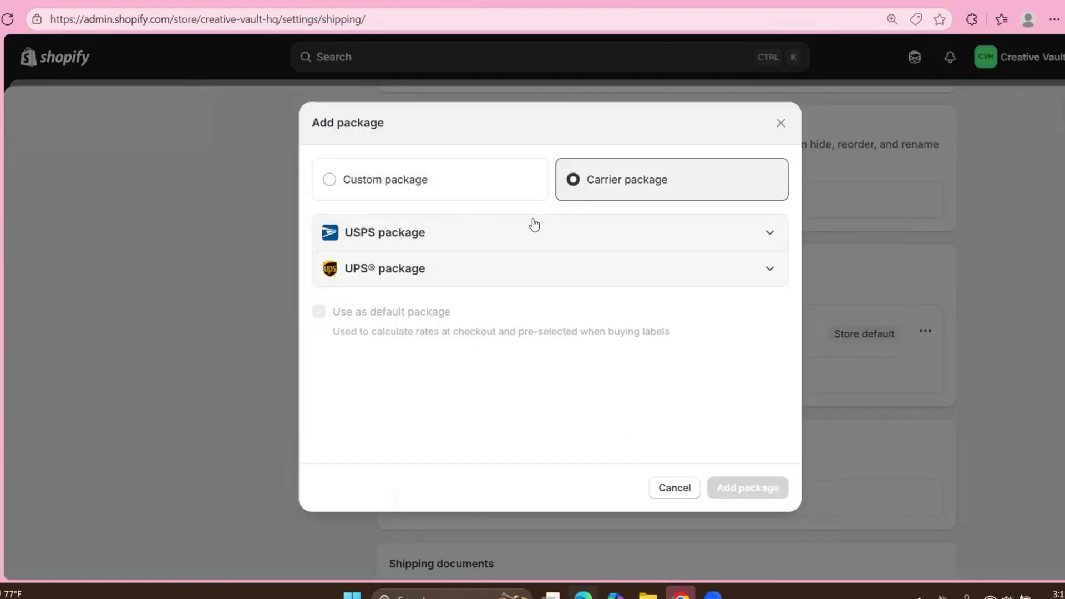
left_click(499, 244)
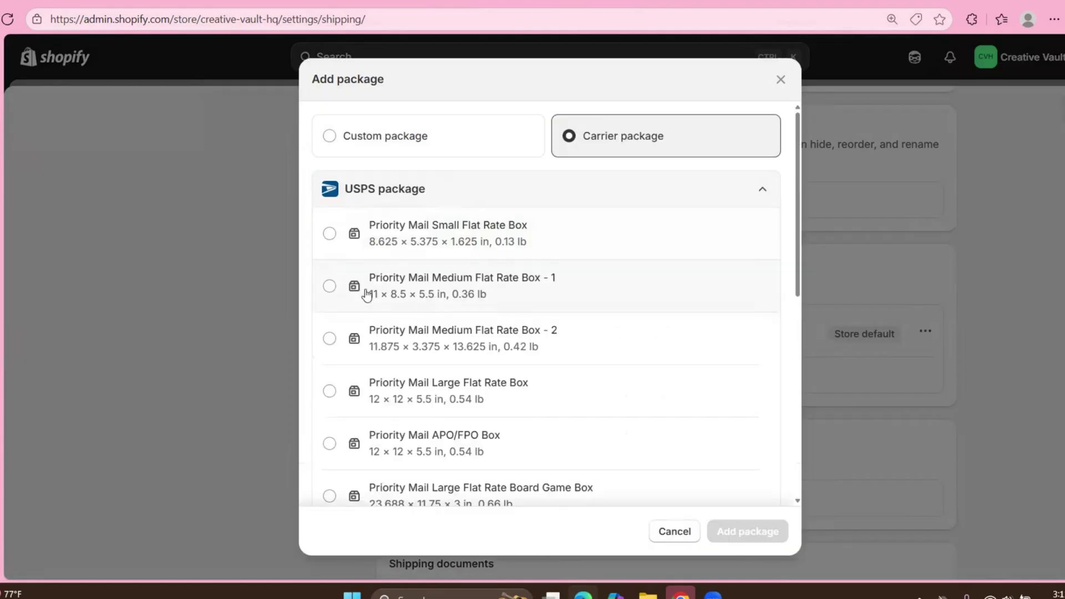
left_click(329, 286)
left_click(745, 531)
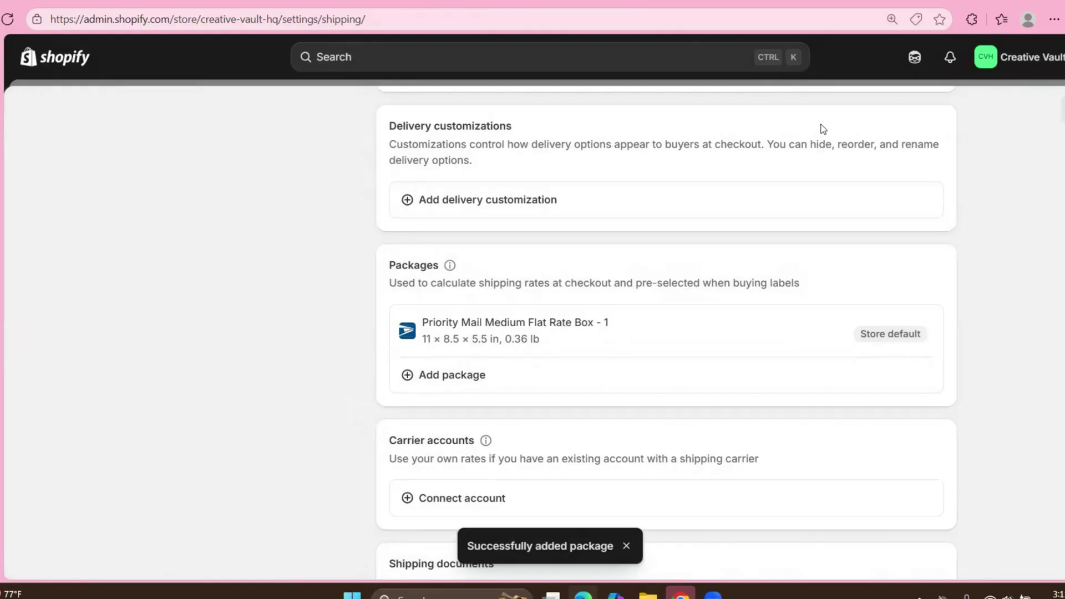
Add the USPS carrier package Priority Mail Large Flat Rate Box as a non-default package and open its options.
scroll(773, 319, "up", 4)
scroll(776, 318, "down", 1)
scroll(777, 318, "down", 4)
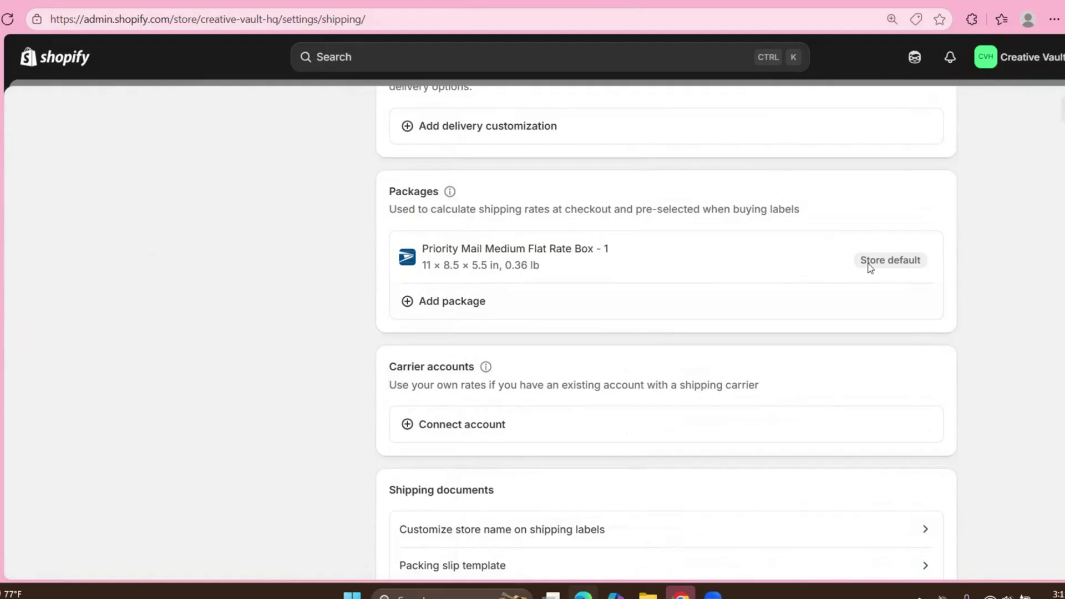
left_click(435, 309)
left_click(585, 193)
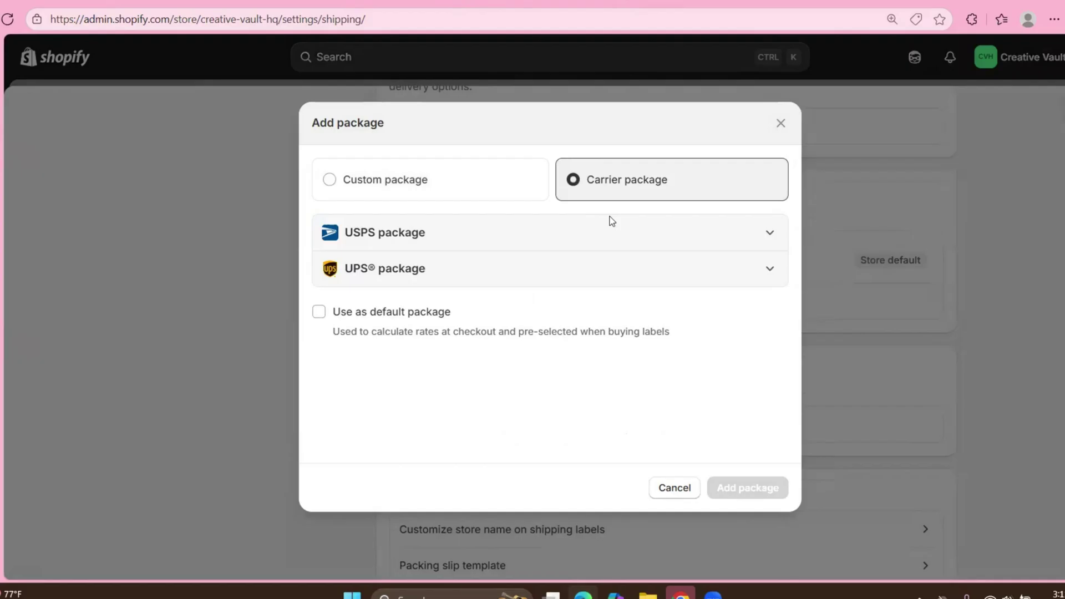
left_click(397, 242)
left_click(473, 348)
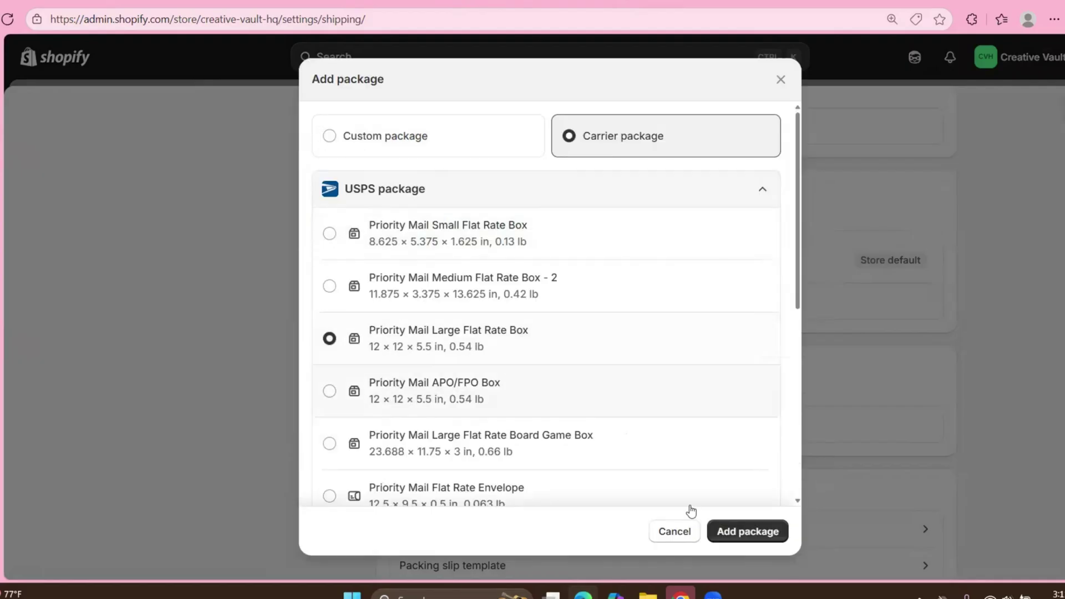
left_click(725, 532)
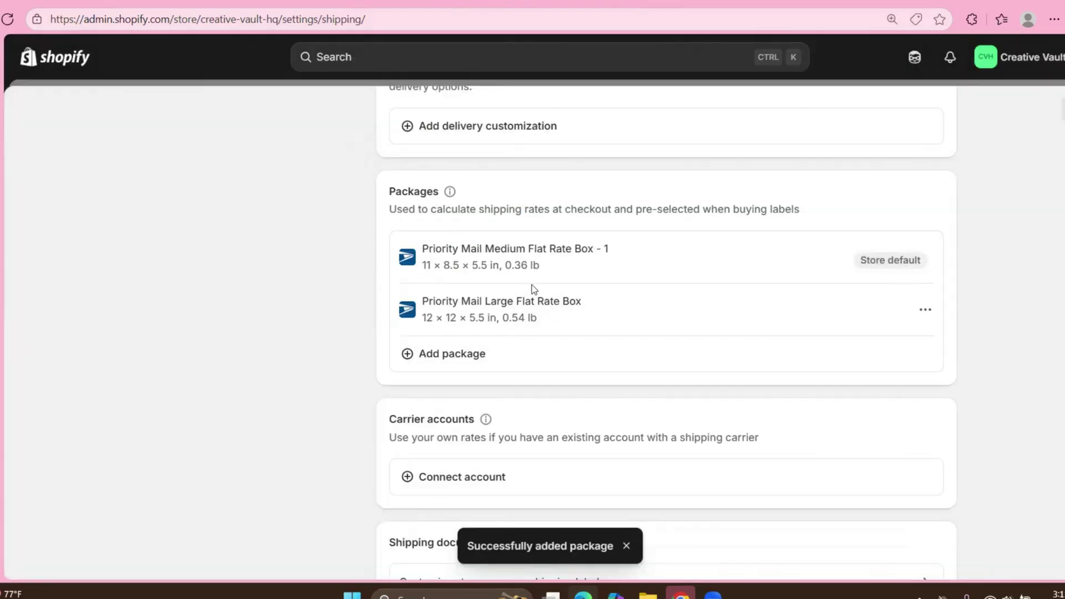
left_click(924, 310)
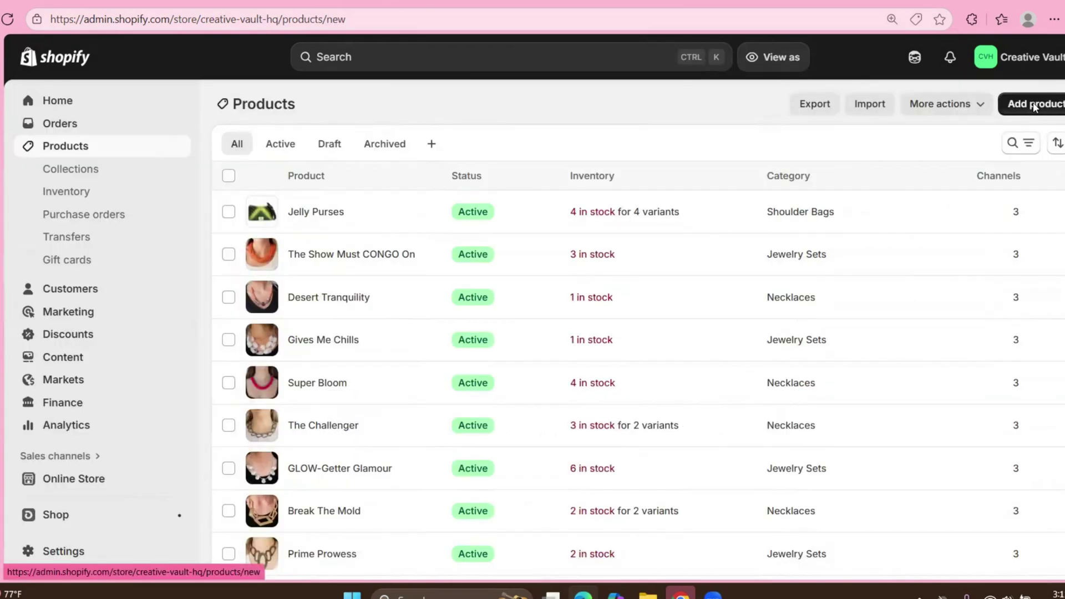
Start a new product titled Jelly Purse and upload a photo of the purse as its media.
left_click(1035, 102)
left_click(335, 172)
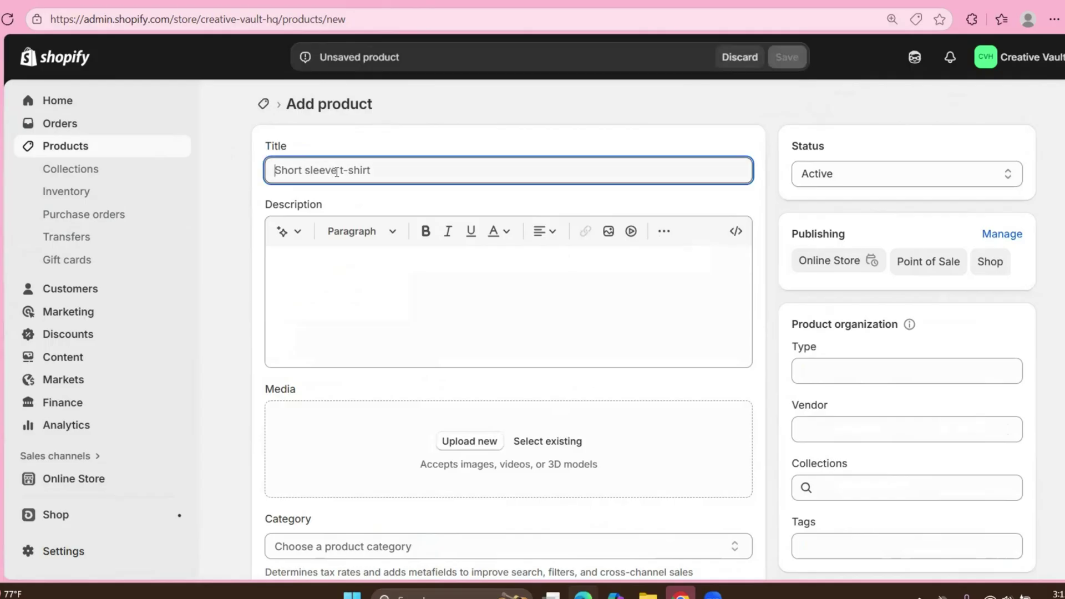
type("Jelly P")
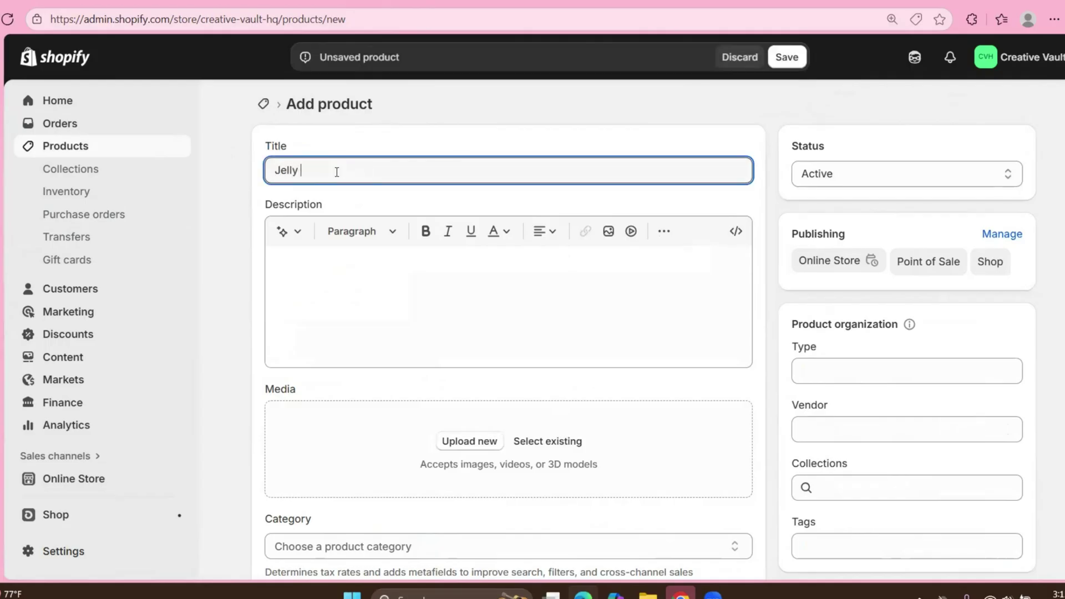
type("urse")
left_click(484, 443)
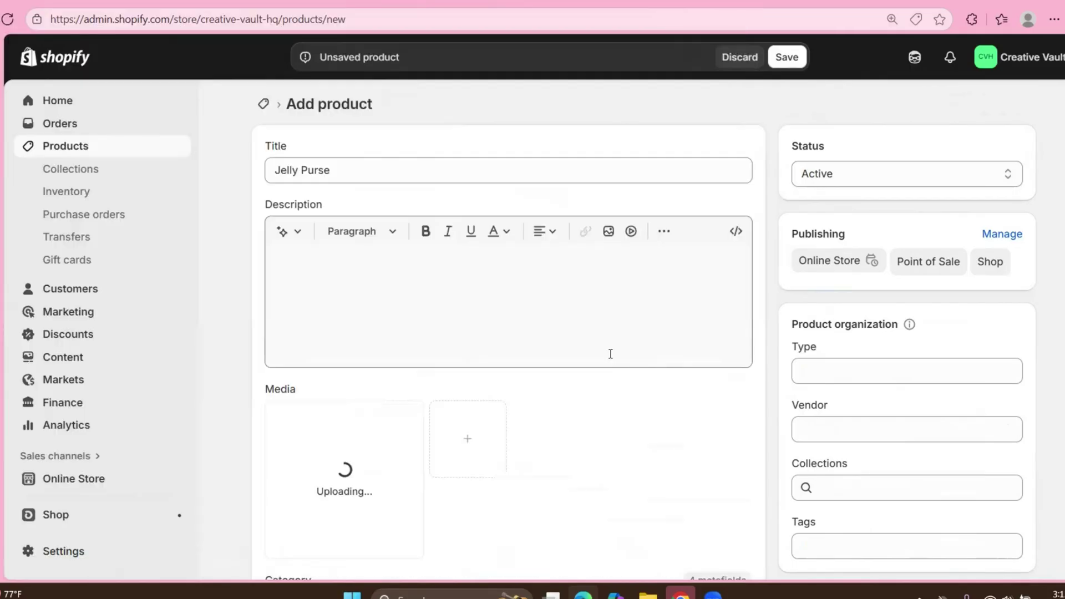
Set the Jelly Purse product's shipping package to Priority Mail Large Flat Rate Box.
scroll(609, 353, "down", 9)
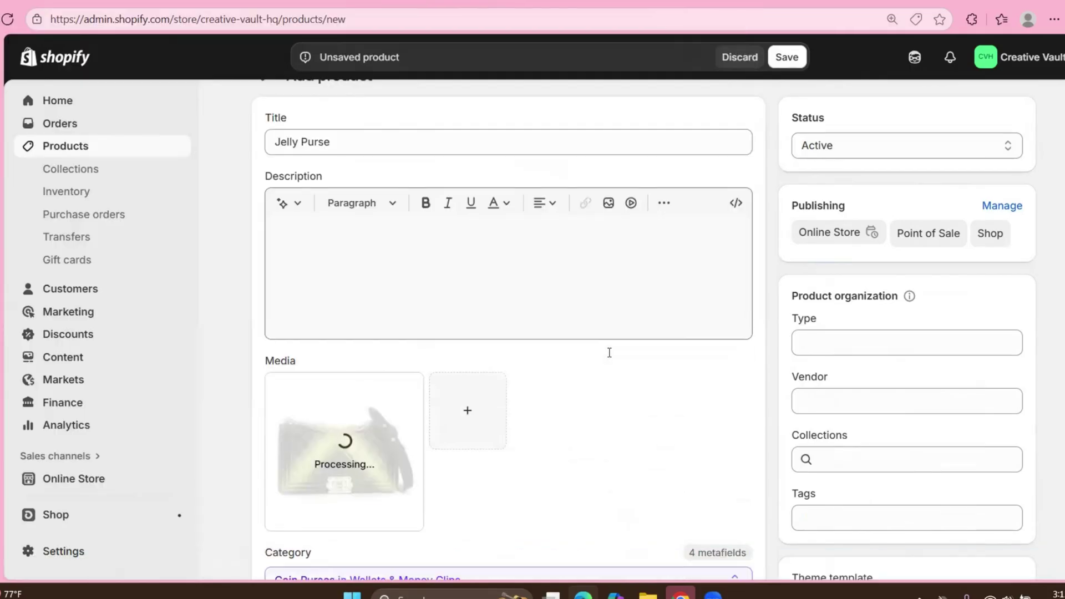
scroll(606, 358, "down", 6)
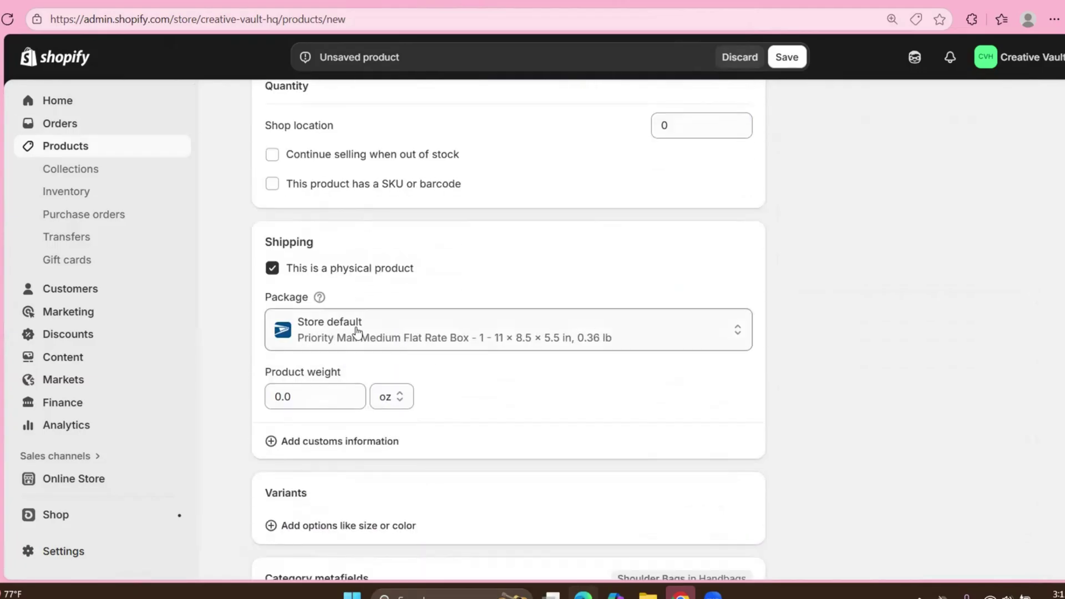
left_click(733, 330)
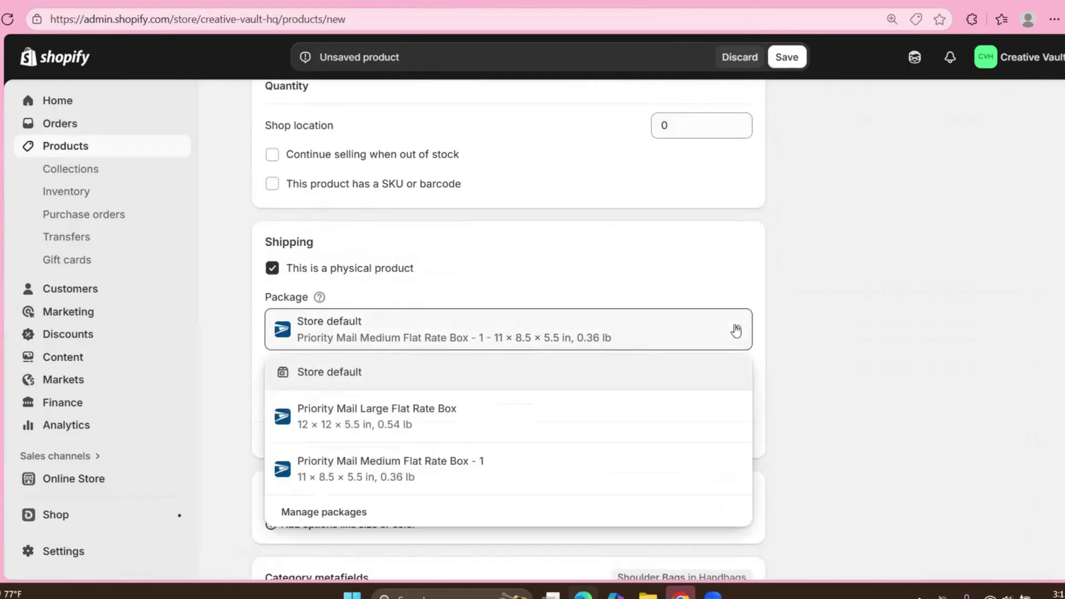
left_click(478, 425)
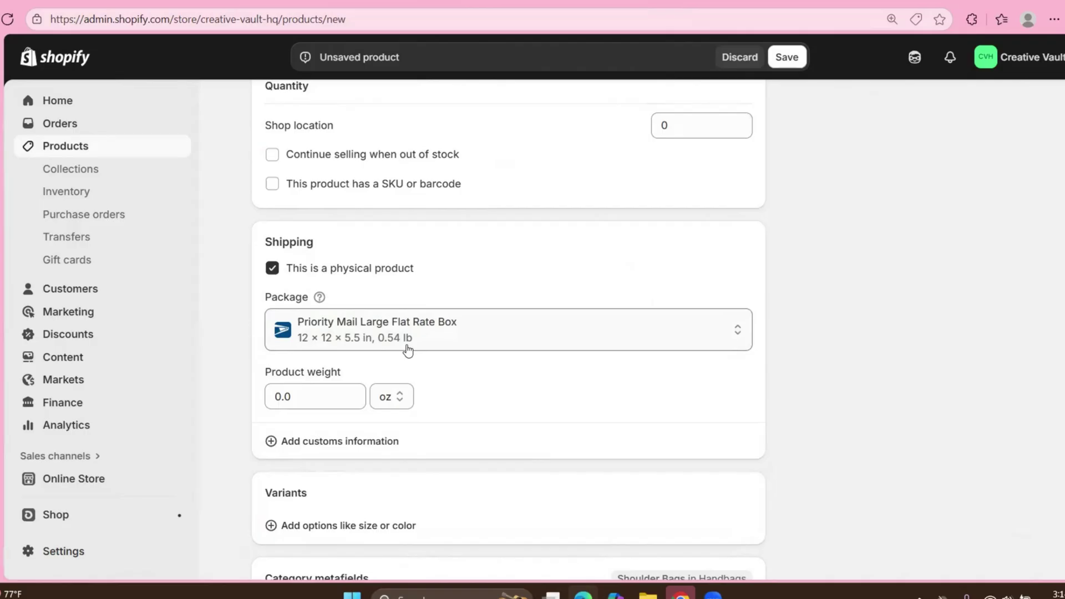
Set the Jelly Purse product's weight to 2 lb.
left_click(398, 397)
left_click(391, 419)
left_click(336, 400)
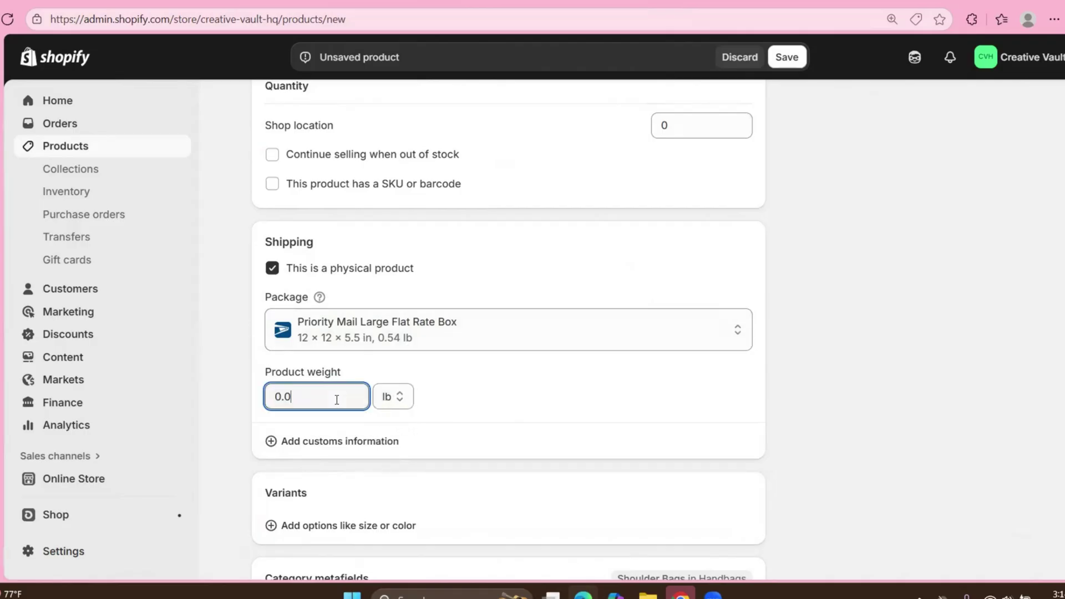
type("2")
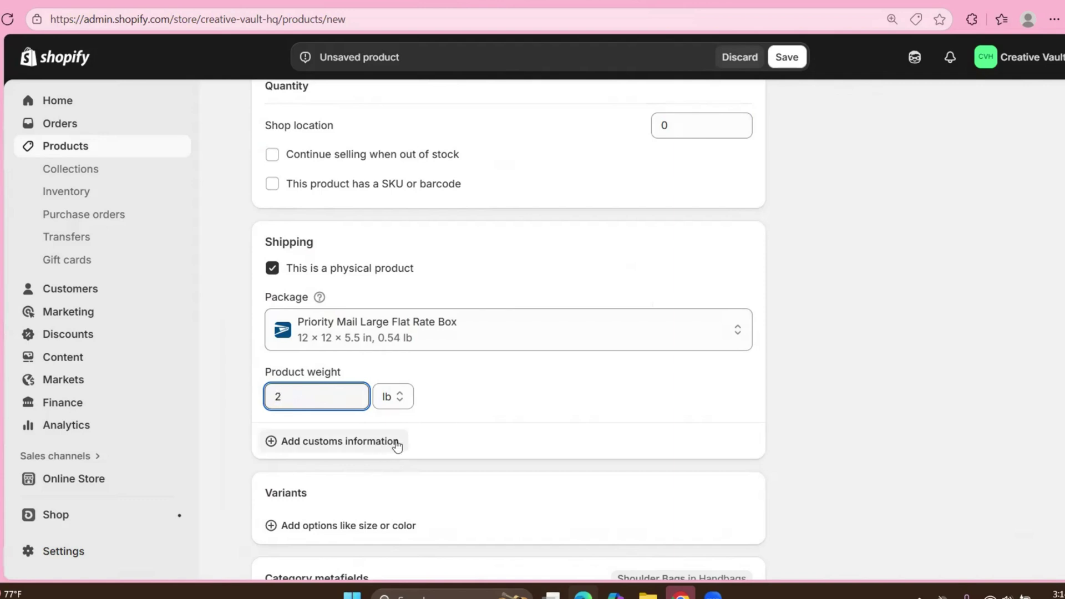
left_click(452, 421)
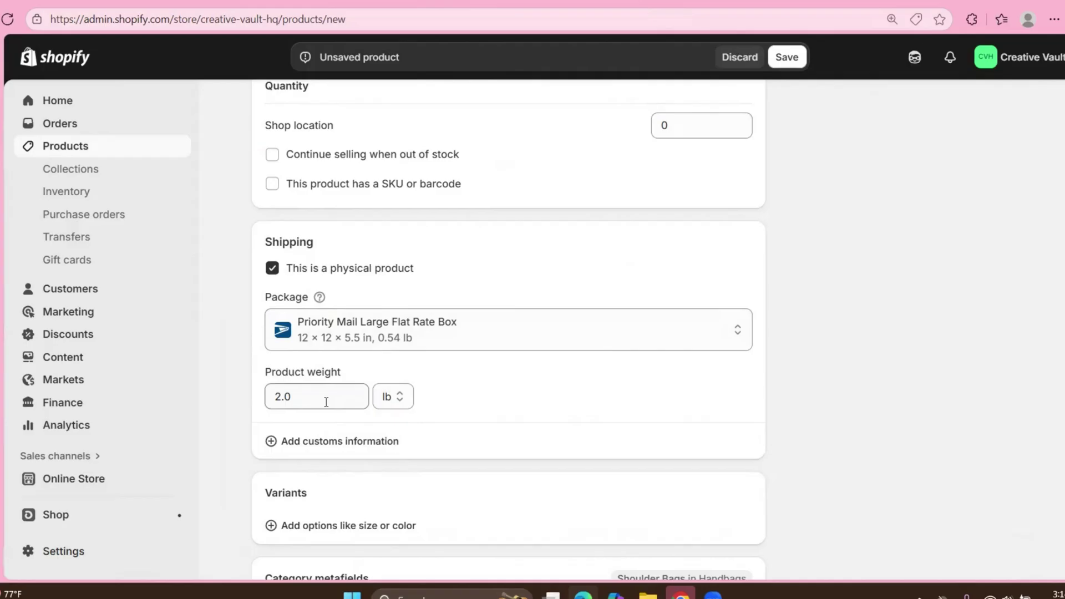
double_click(302, 397)
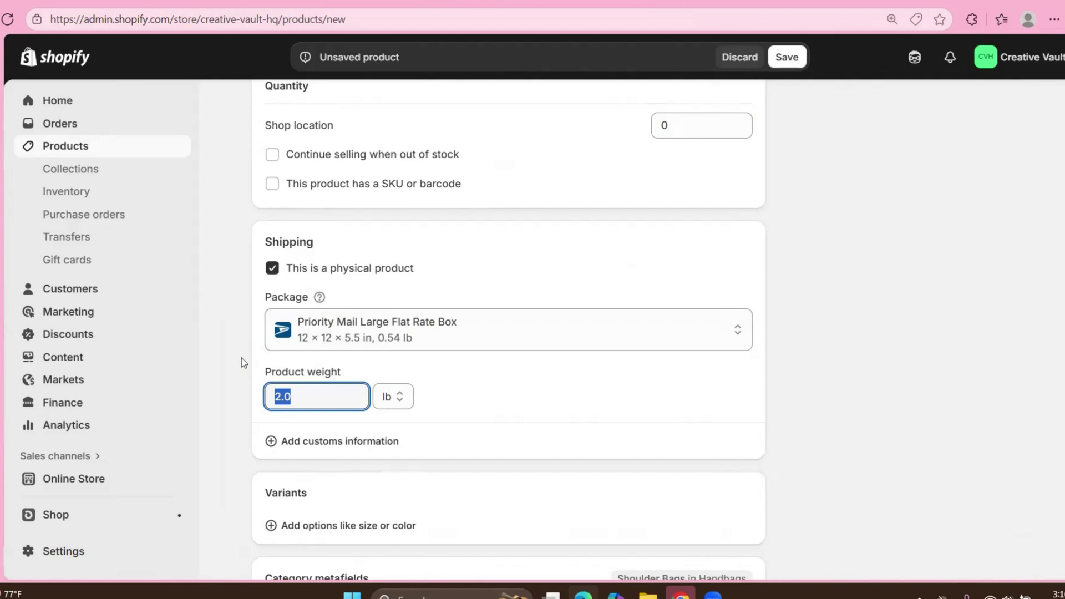
Return to the store's shipping and delivery settings and open the general shipping rates profile.
left_click(71, 555)
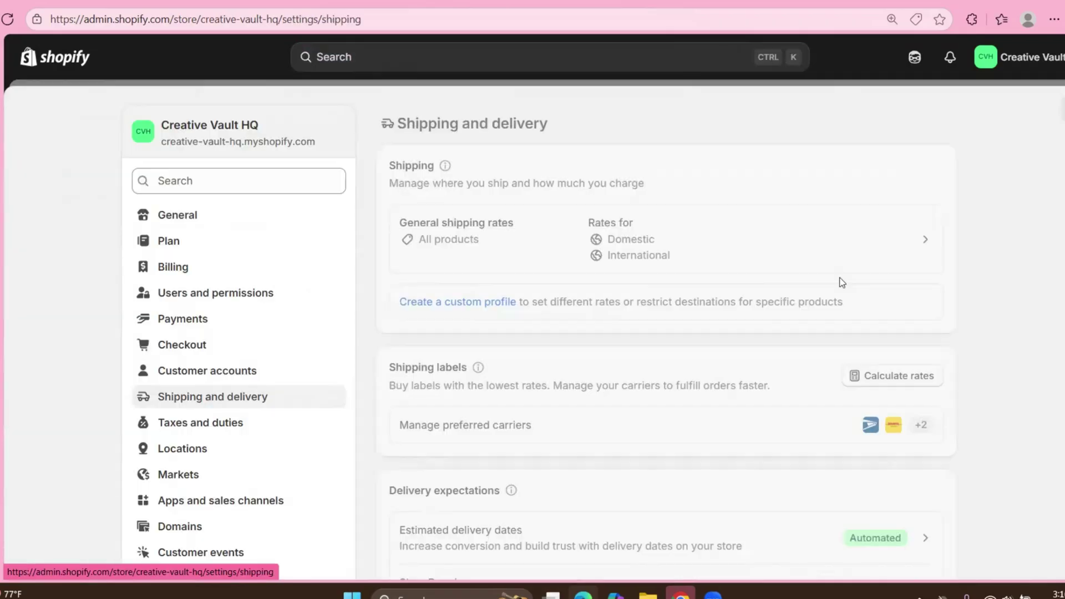
scroll(841, 282, "down", 15)
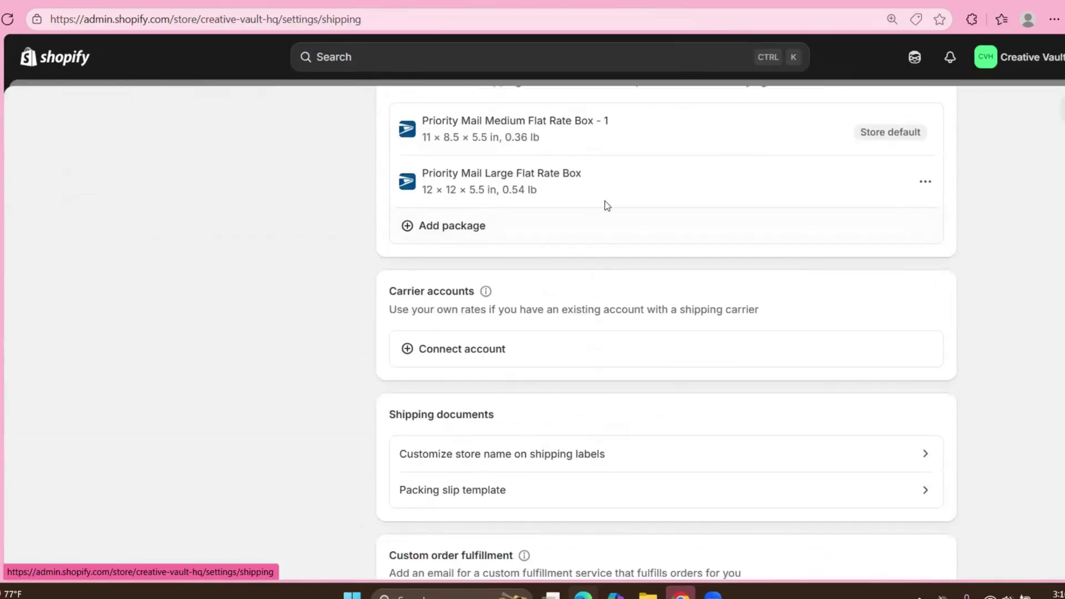
left_click(924, 182)
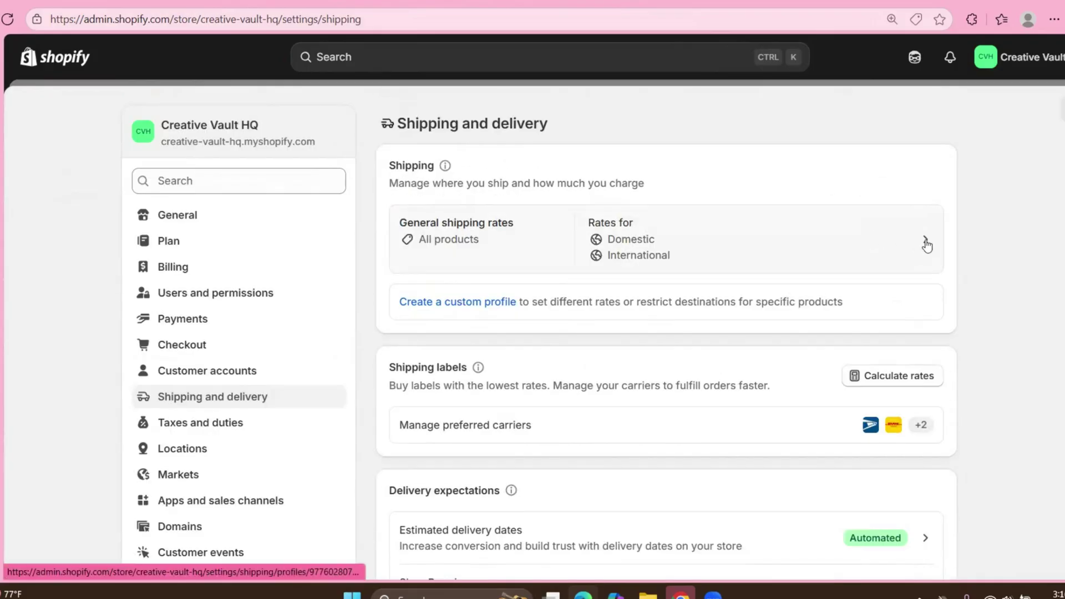
left_click_drag(374, 142, 910, 287)
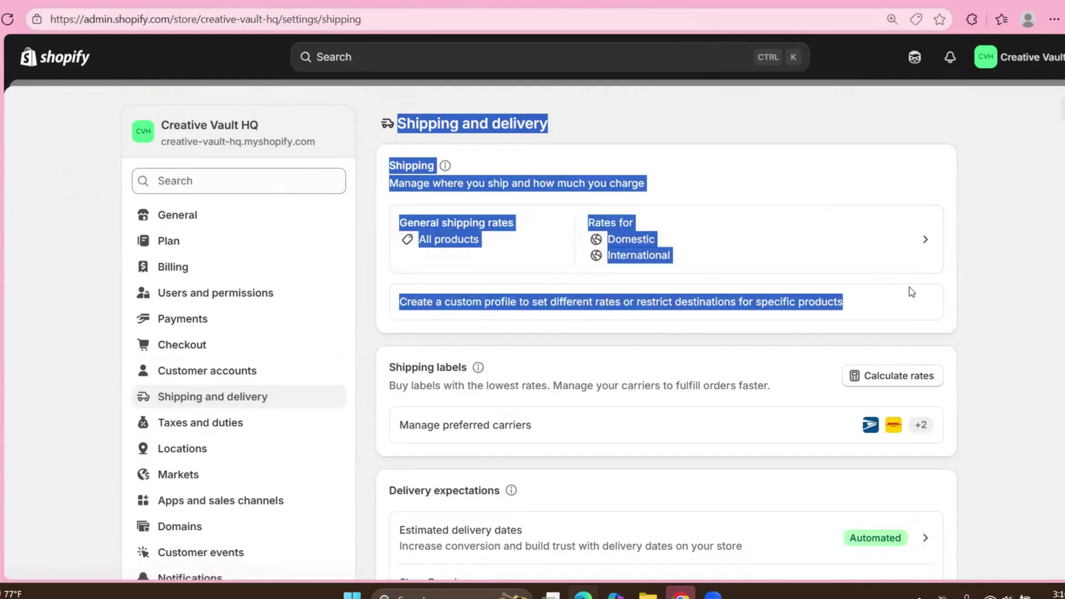
left_click(873, 238)
Review the general profile's shipping zones and rates, then inspect the countries in the International zone without changing them.
scroll(621, 233, "down", 1)
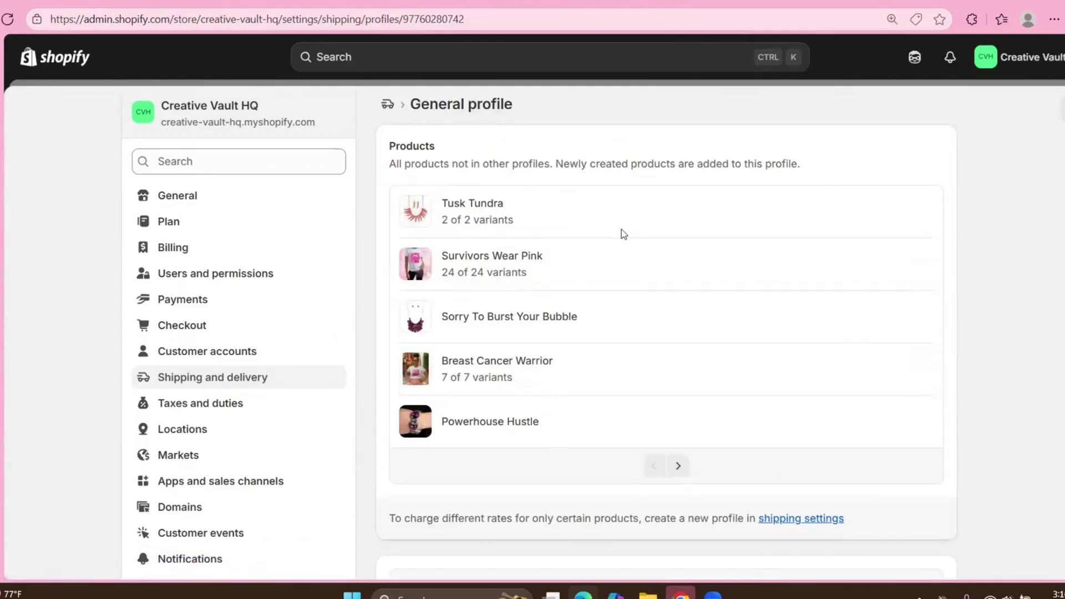
scroll(622, 233, "down", 7)
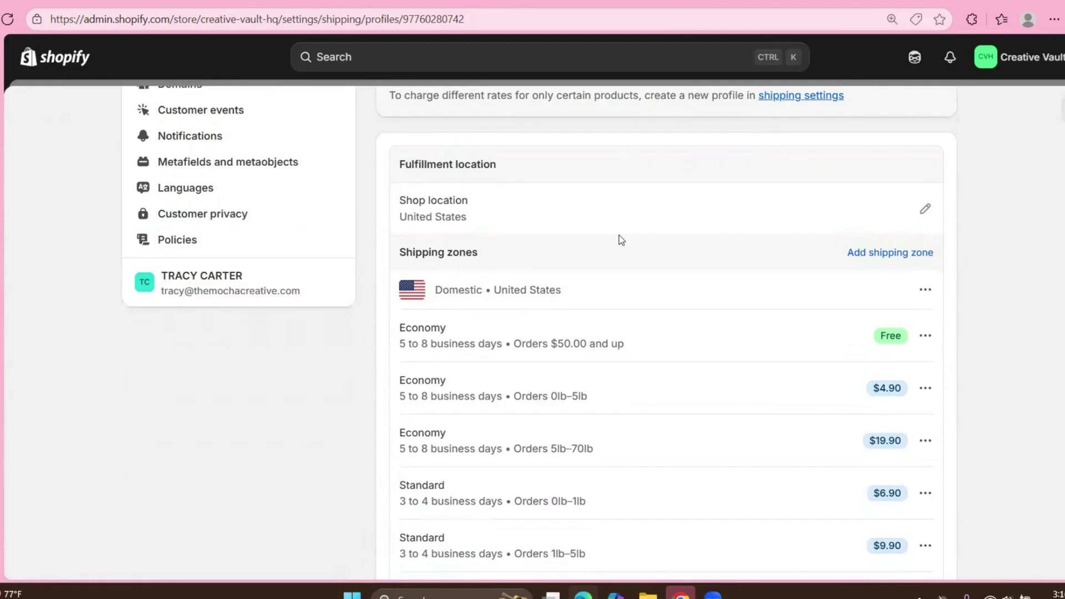
scroll(619, 235, "down", 1)
scroll(619, 235, "up", 1)
scroll(605, 296, "down", 3)
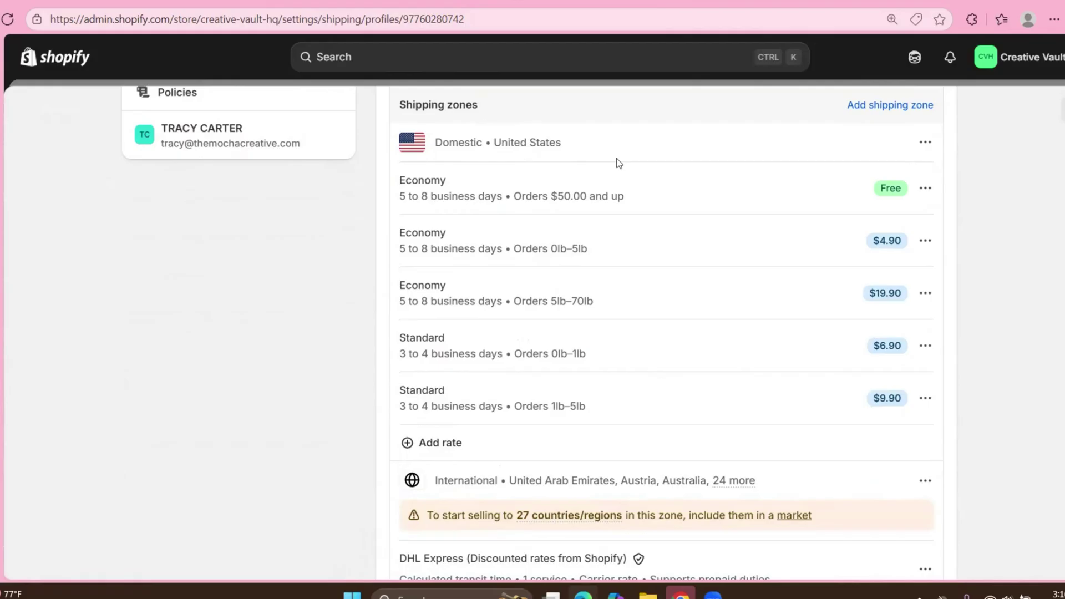
scroll(445, 316, "down", 3)
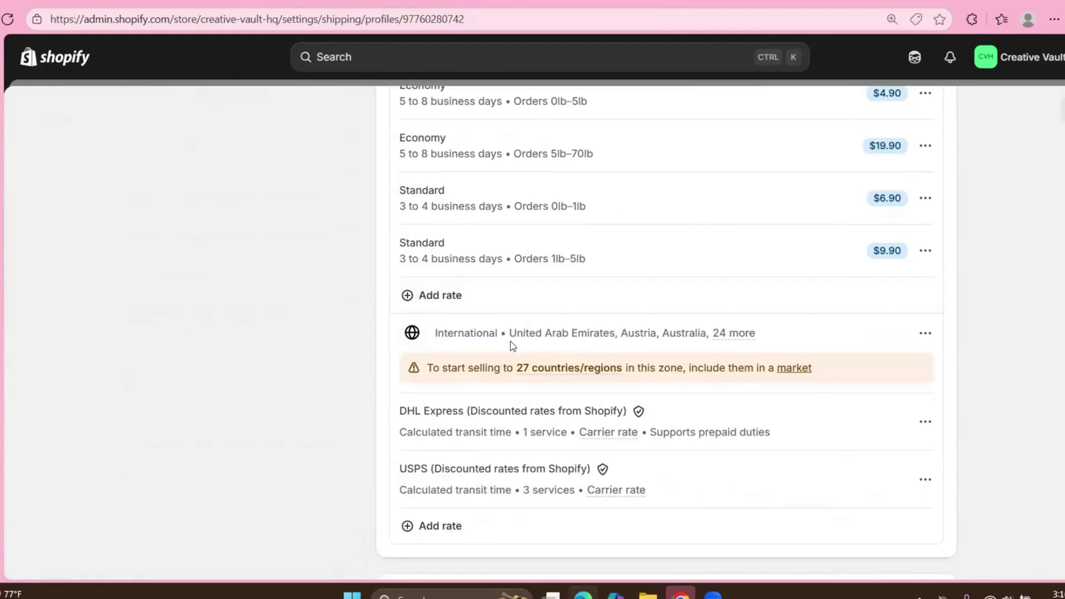
left_click(925, 339)
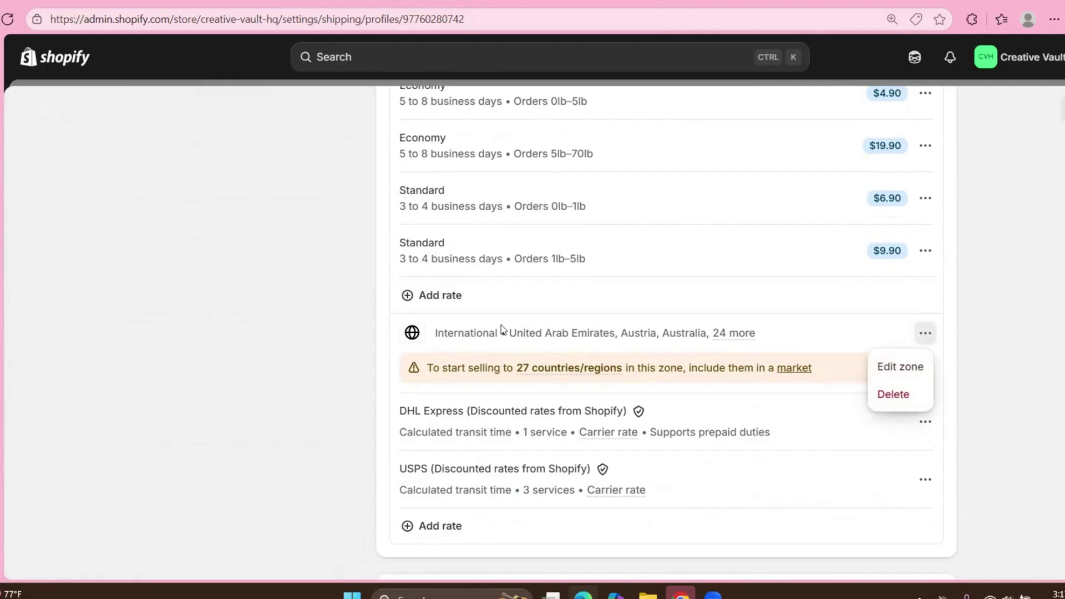
left_click(899, 370)
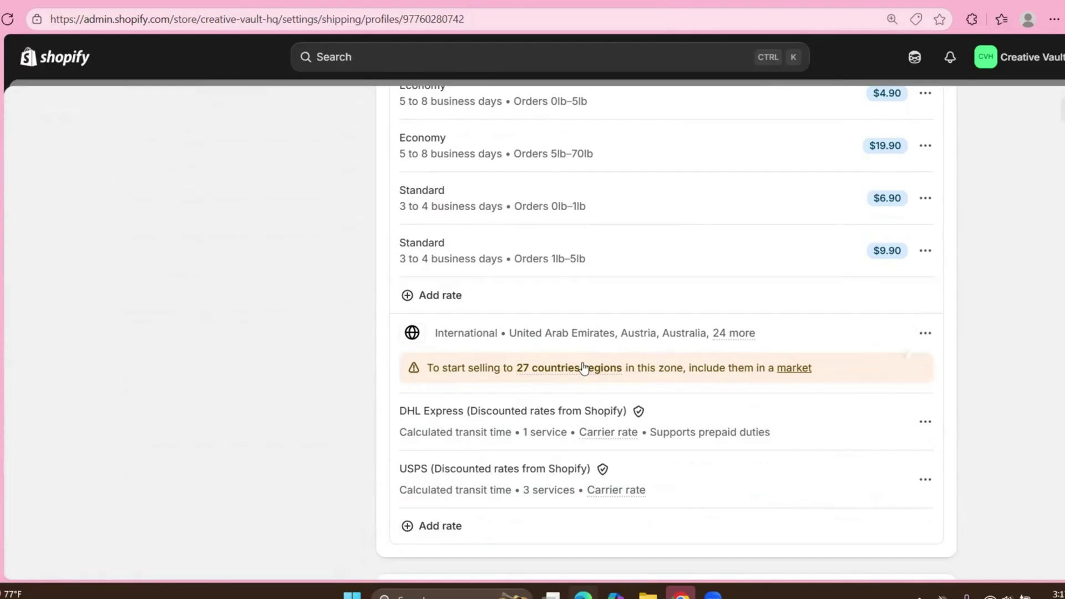
scroll(583, 364, "down", 1)
scroll(583, 364, "down", 8)
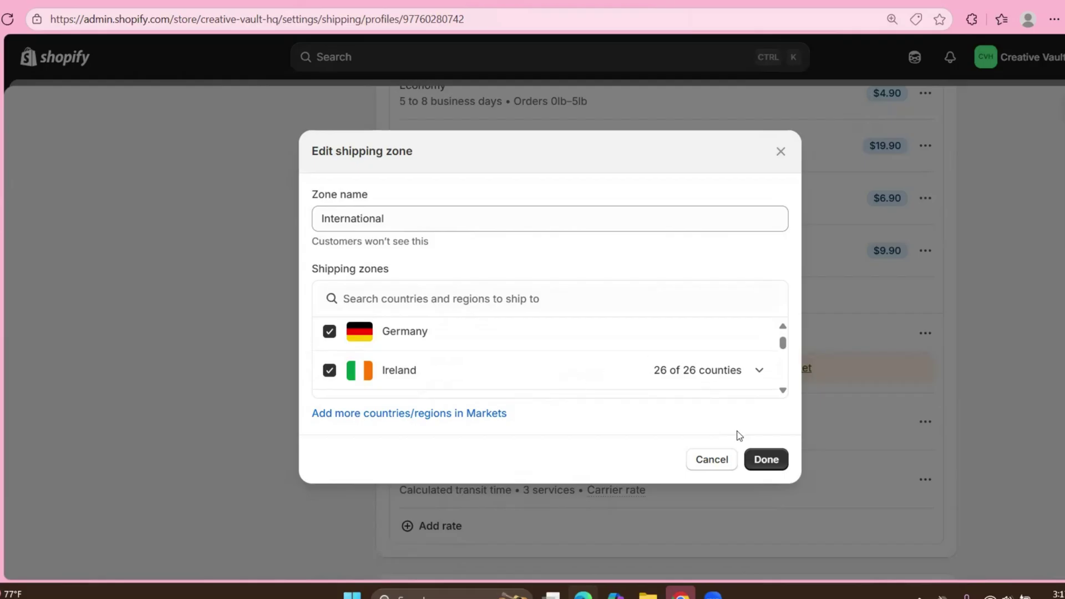
left_click(708, 463)
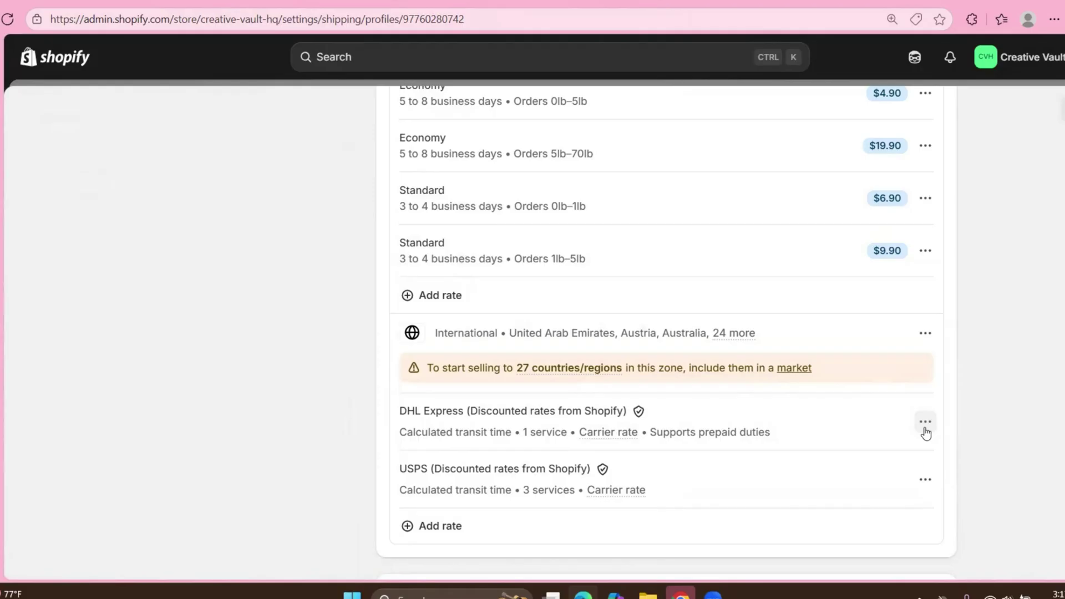
Try a flat handling fee of $1 on the International zone's DHL Express rate, then discard the rate edit.
left_click(925, 333)
left_click(894, 394)
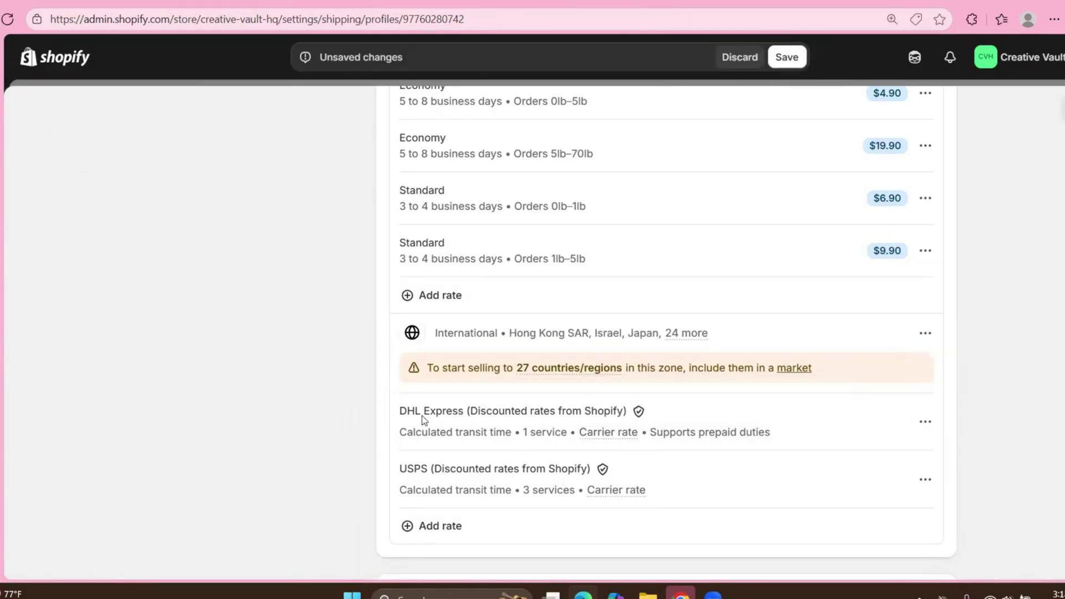
left_click(898, 457)
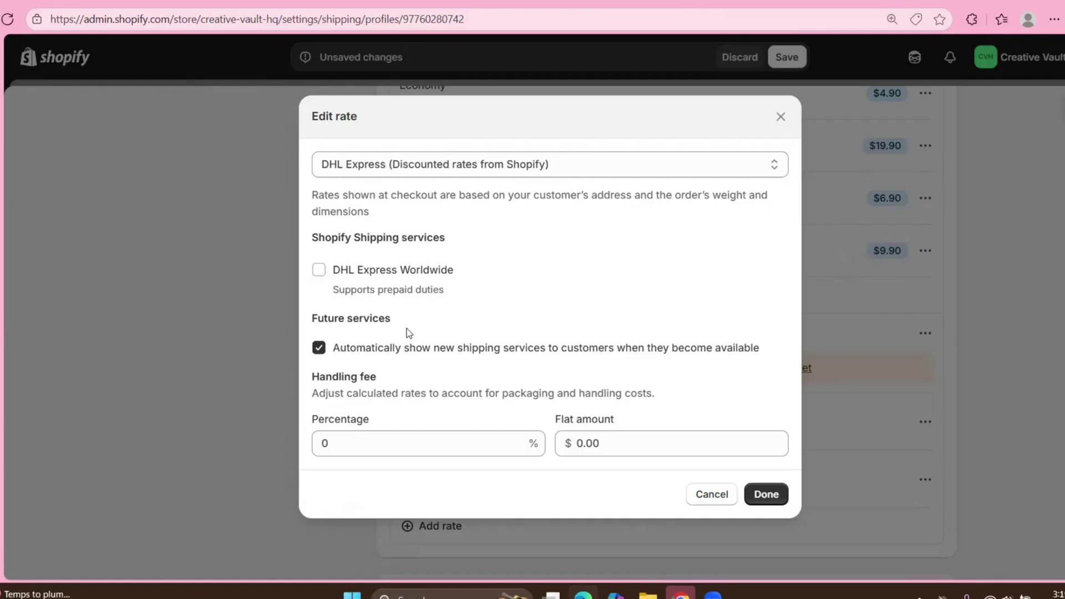
left_click(598, 446)
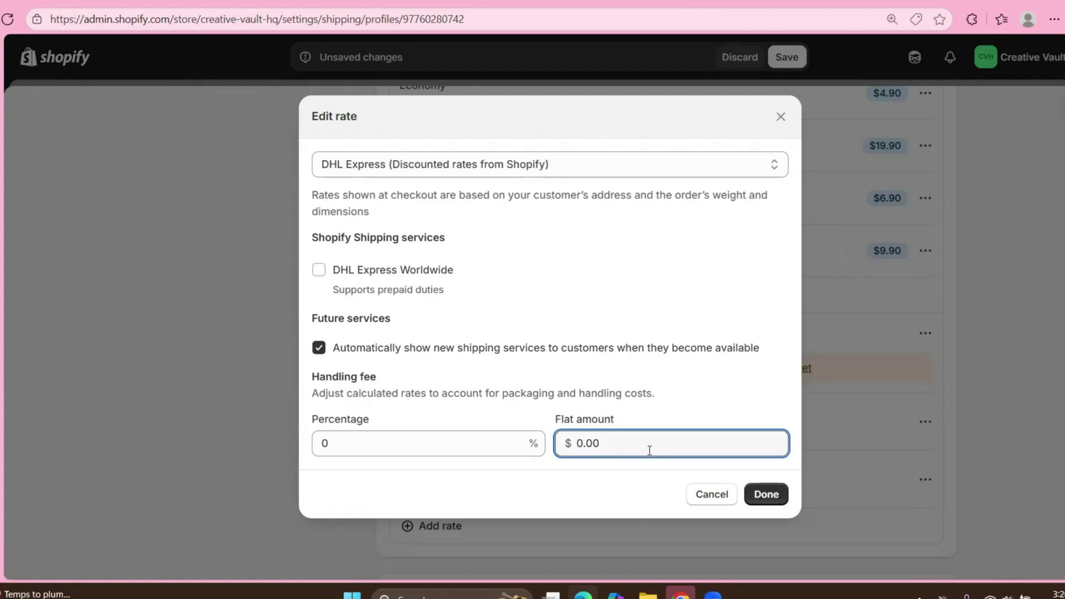
key("ctrl+a")
type("1")
left_click(714, 494)
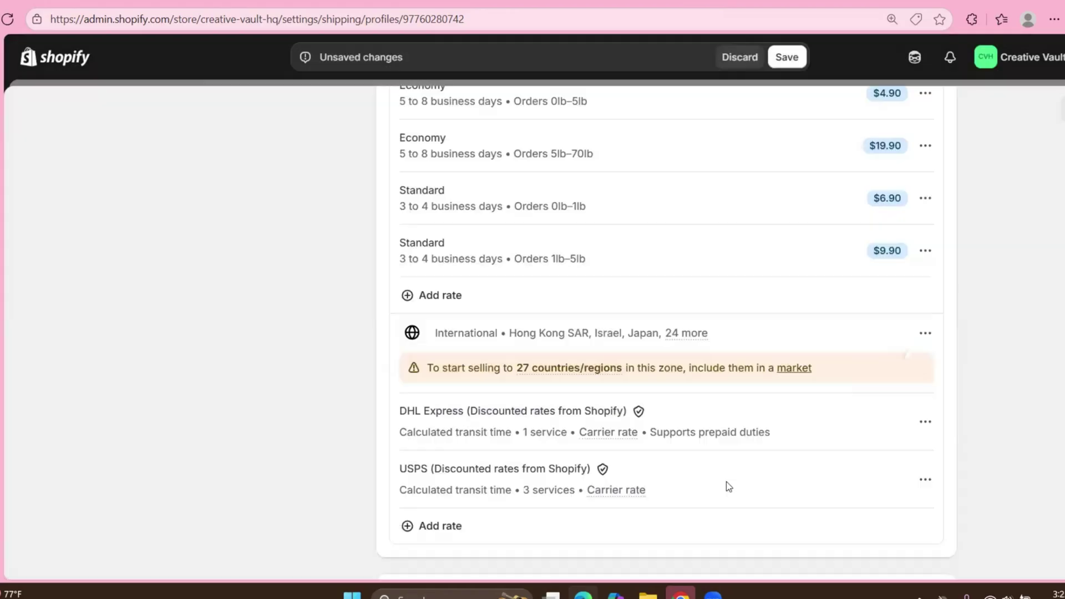
Delete the International shipping zone from the general profile.
scroll(757, 366, "up", 1)
left_click(917, 340)
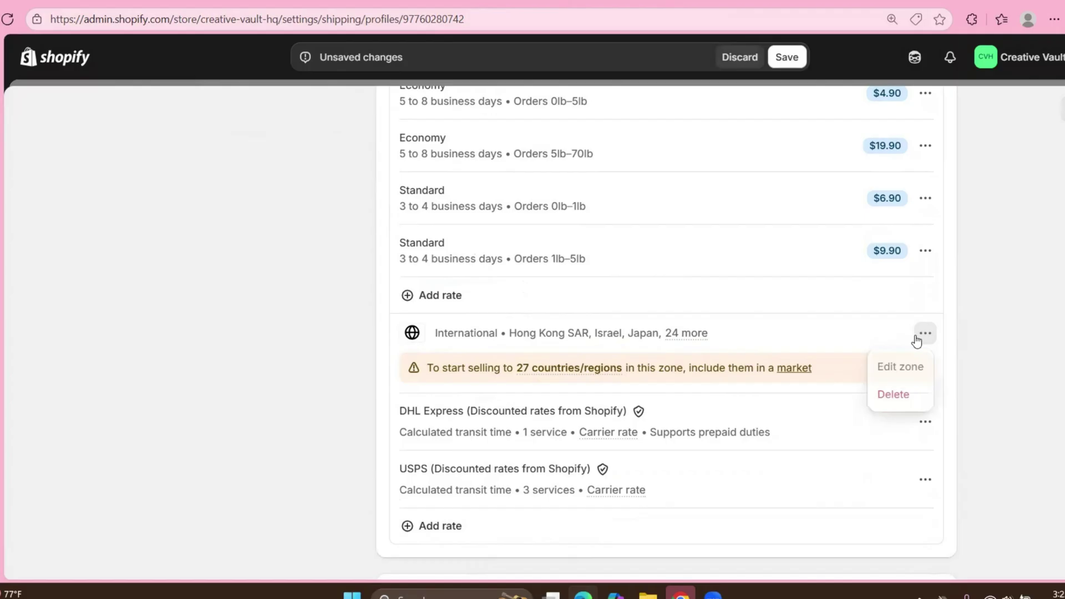
left_click(900, 395)
scroll(899, 395, "up", 5)
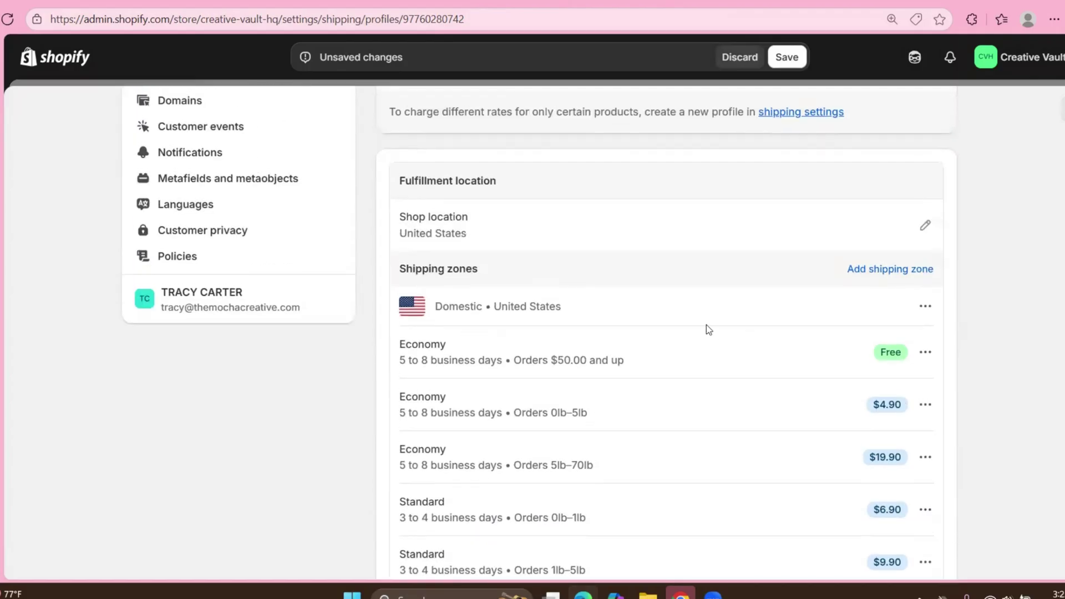
scroll(704, 324, "down", 2)
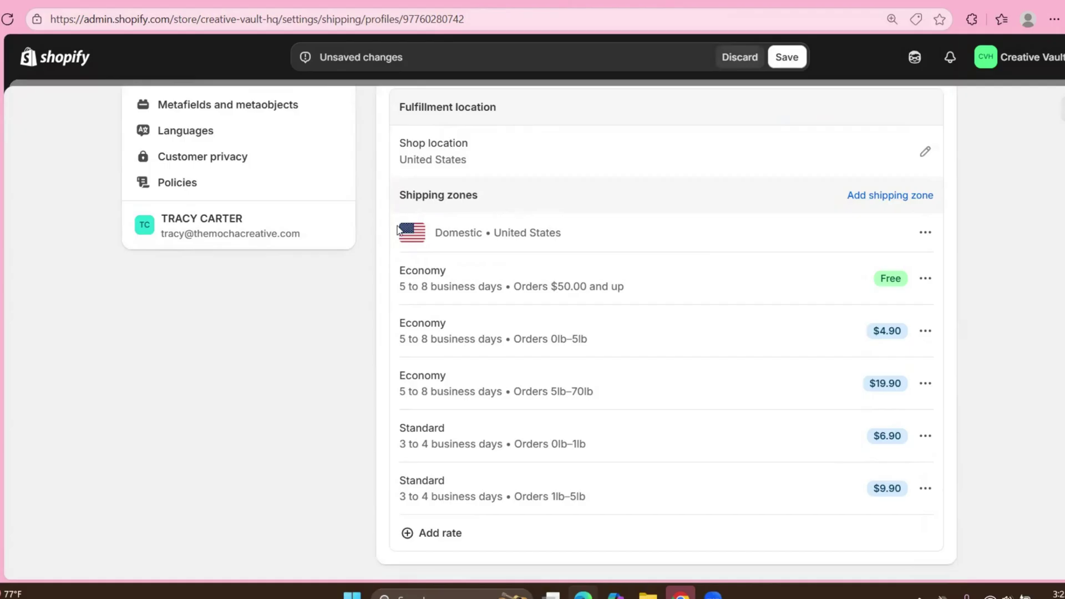
Delete the domestic Economy rates for 0–5 lb and 5–70 lb orders and the Standard rate for 1–5 lb orders.
left_click_drag(379, 255, 894, 492)
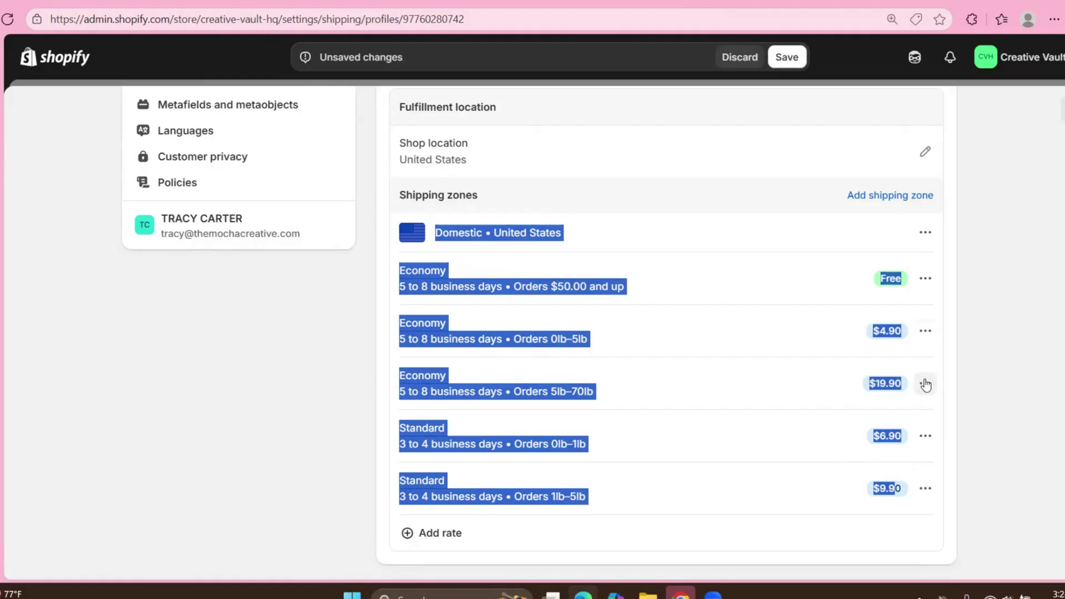
left_click(925, 330)
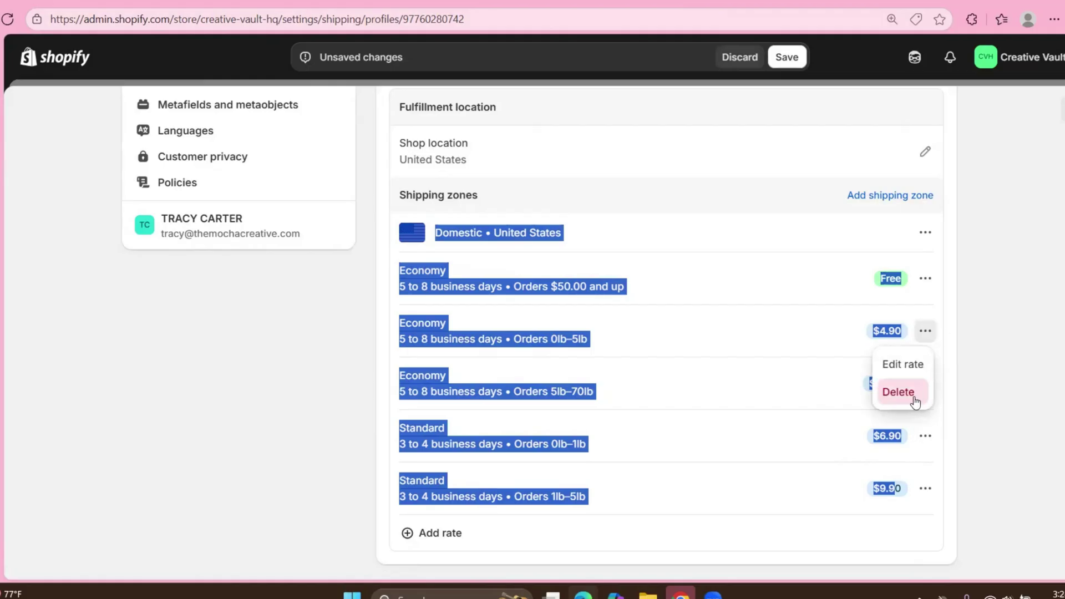
left_click(912, 399)
left_click(925, 330)
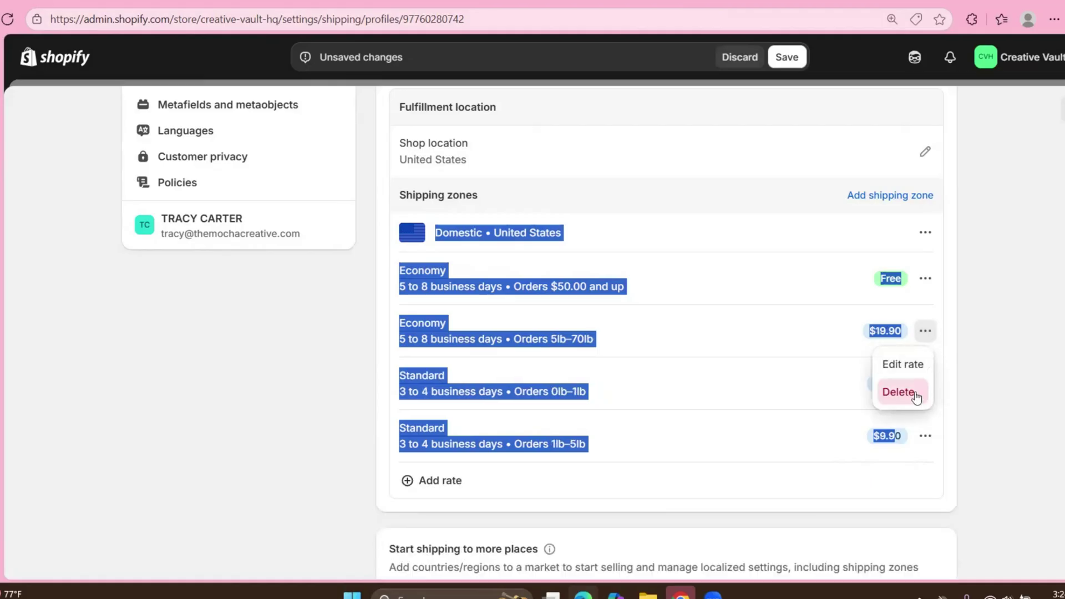
left_click(952, 353)
left_click(925, 383)
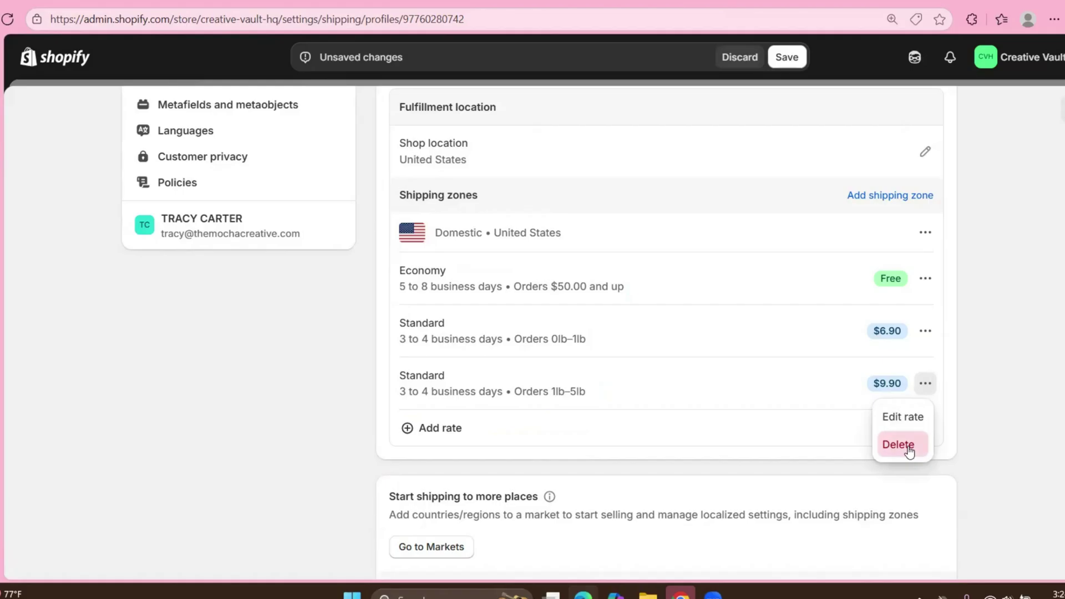
left_click(898, 444)
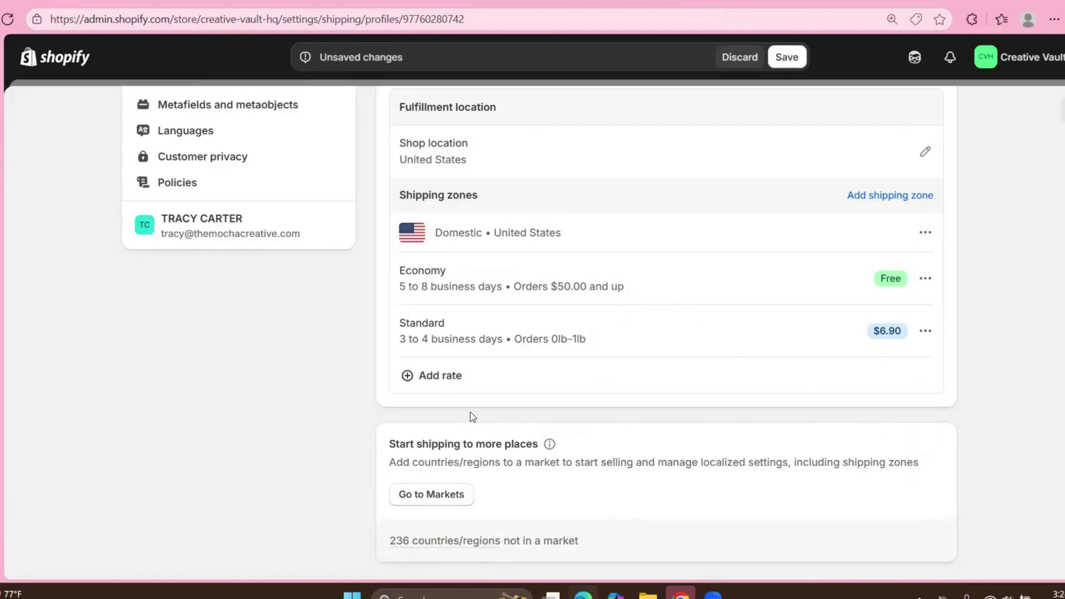
Start a new rate in the Domestic zone and set its rate type to Use carrier or app to calculate rates.
left_click(440, 375)
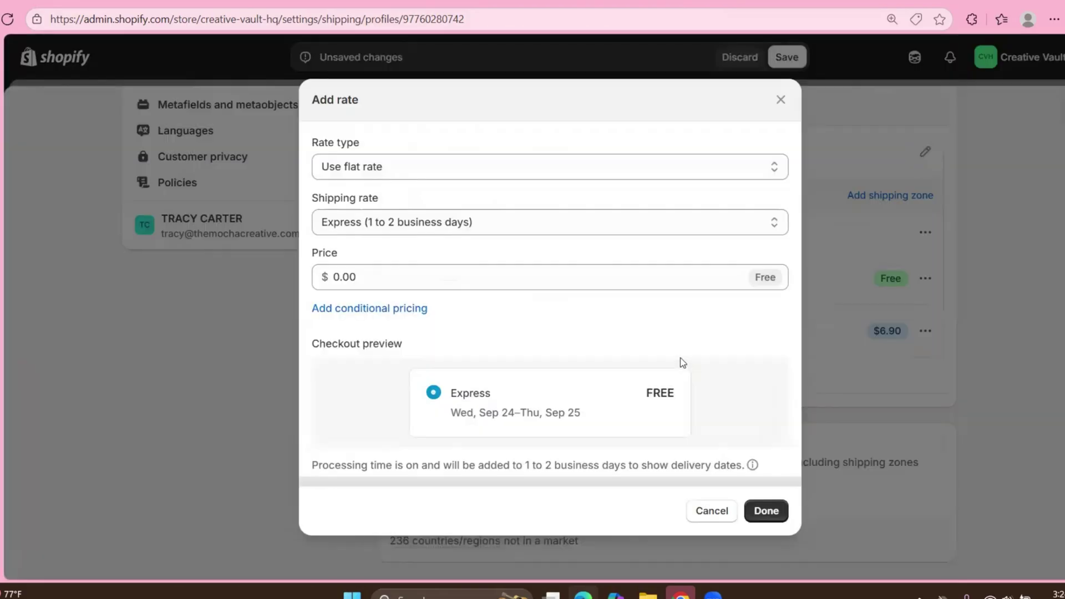
left_click(594, 166)
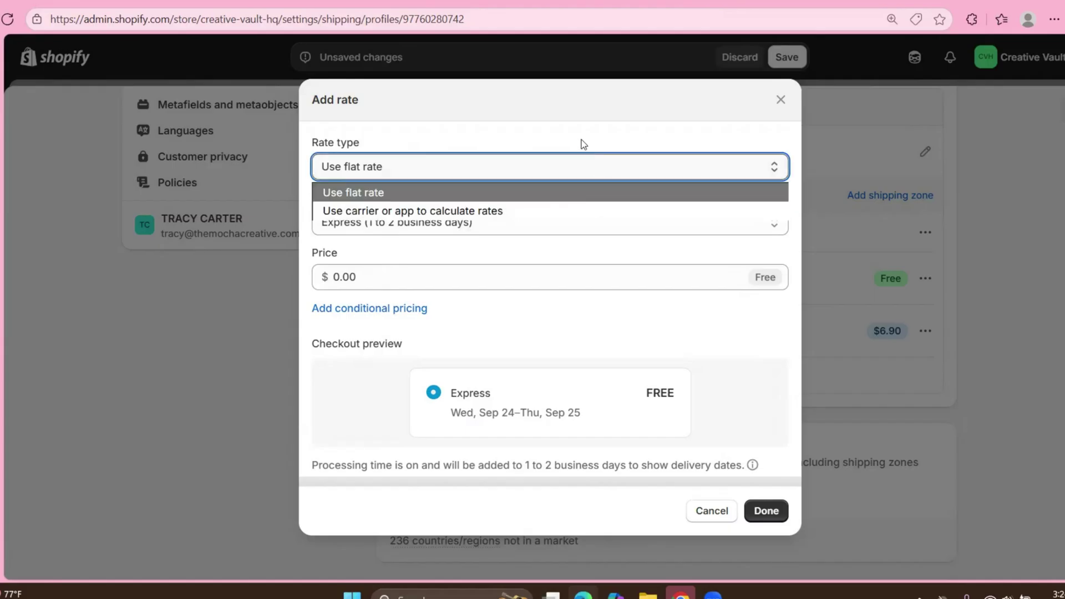
left_click(423, 307)
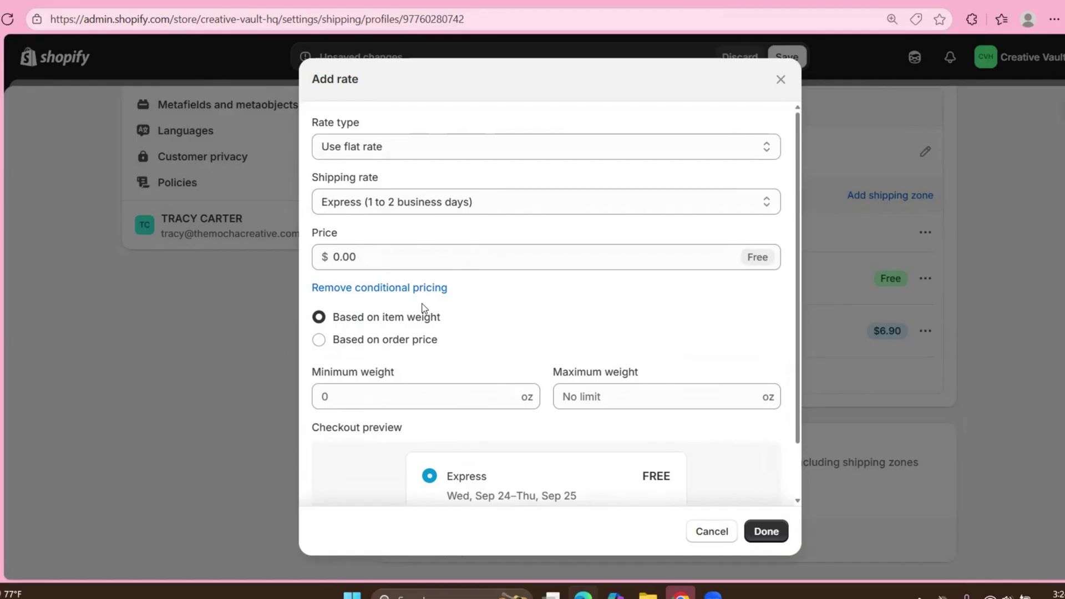
left_click(498, 152)
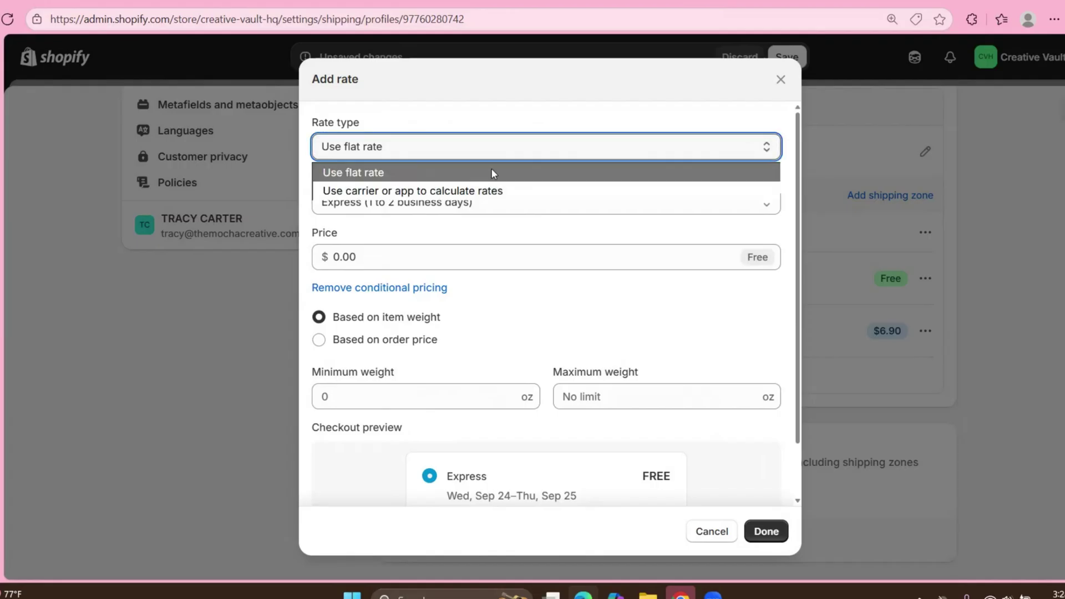
left_click(459, 194)
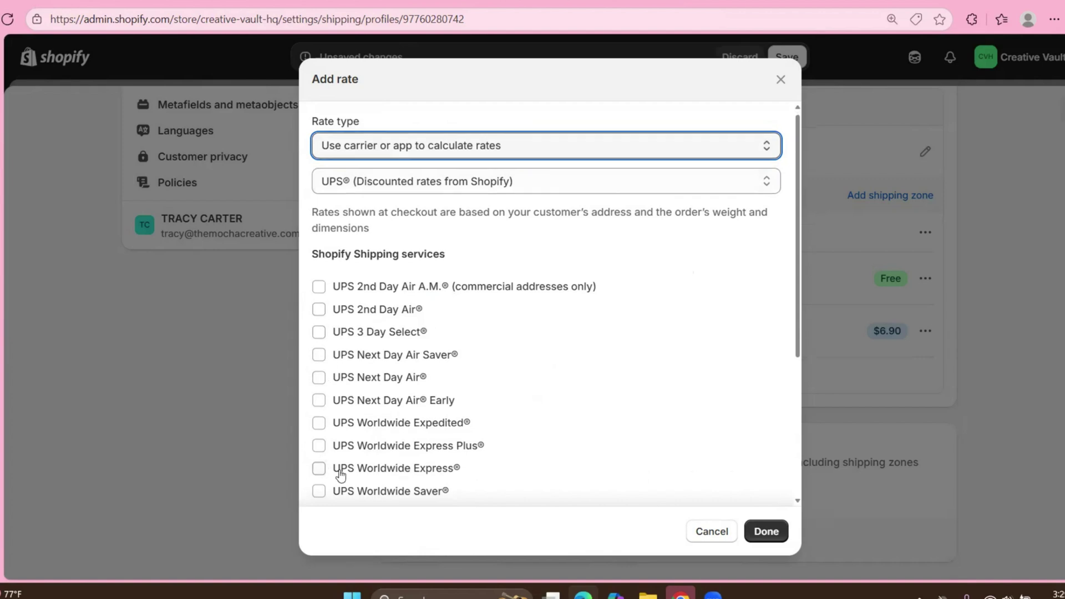
Enable UPS Ground, UPS Ground Saver and UPS Standard as the new rate's shipping services.
scroll(335, 469, "down", 4)
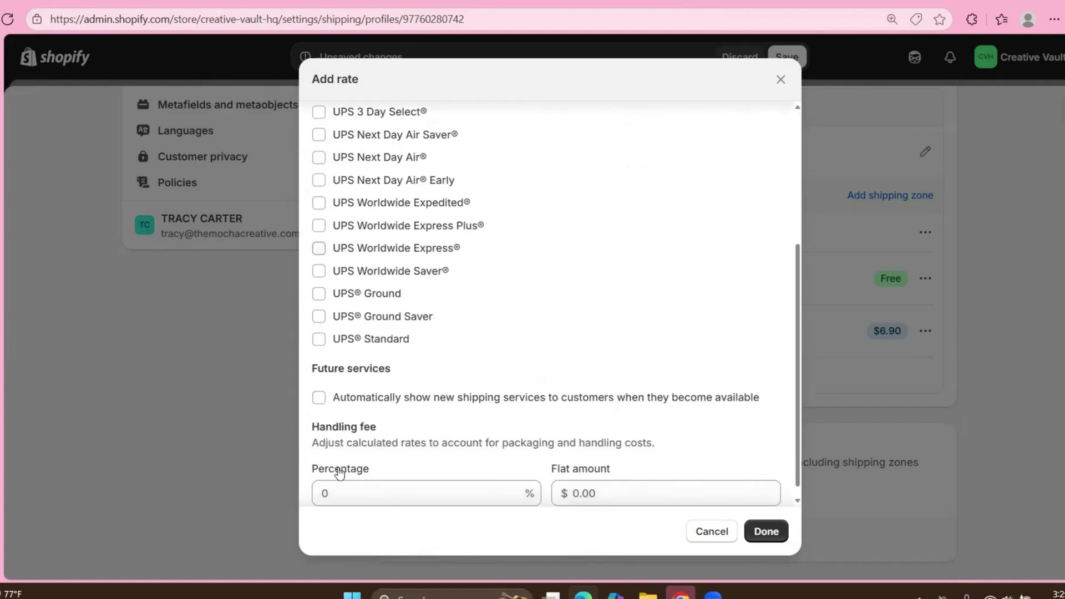
left_click(318, 293)
left_click(318, 316)
left_click(318, 339)
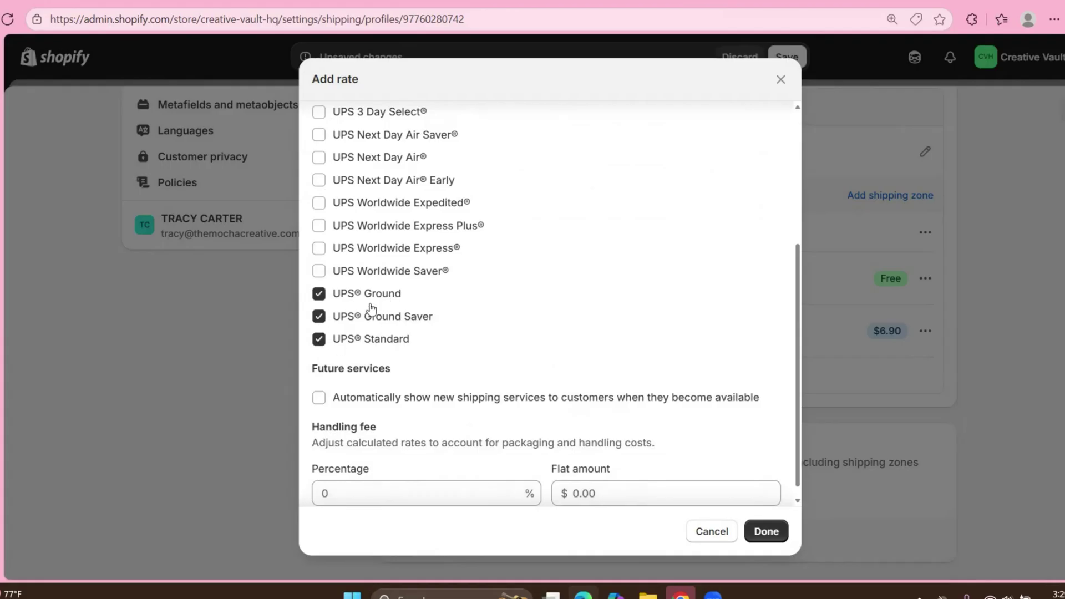
Enable UPS 2nd Day Air for the new rate and automatically show new shipping services to customers when they become available.
scroll(372, 308, "up", 4)
left_click(319, 310)
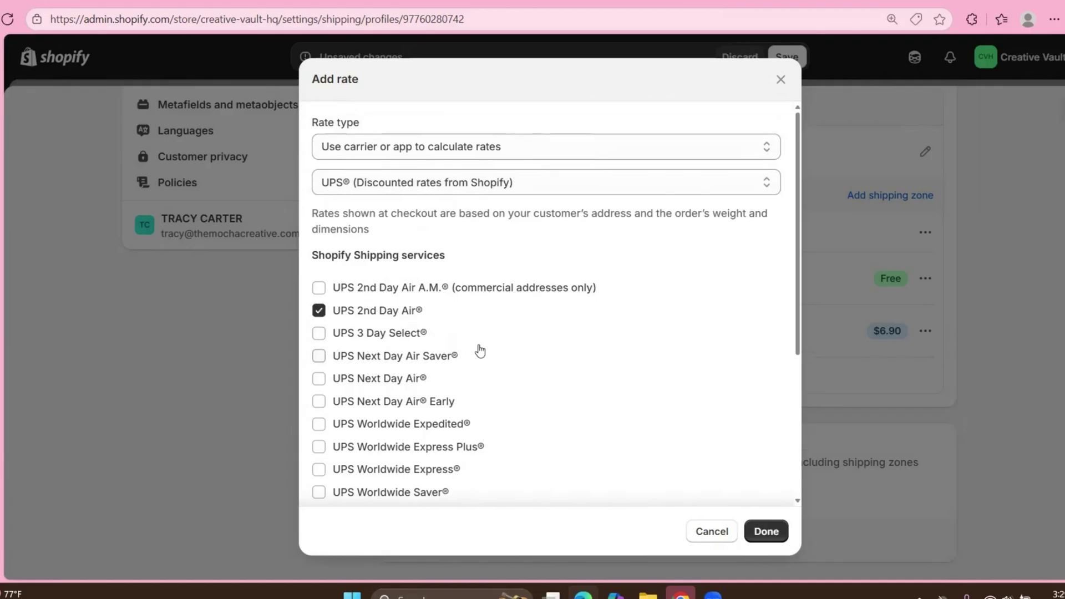
scroll(416, 313, "down", 5)
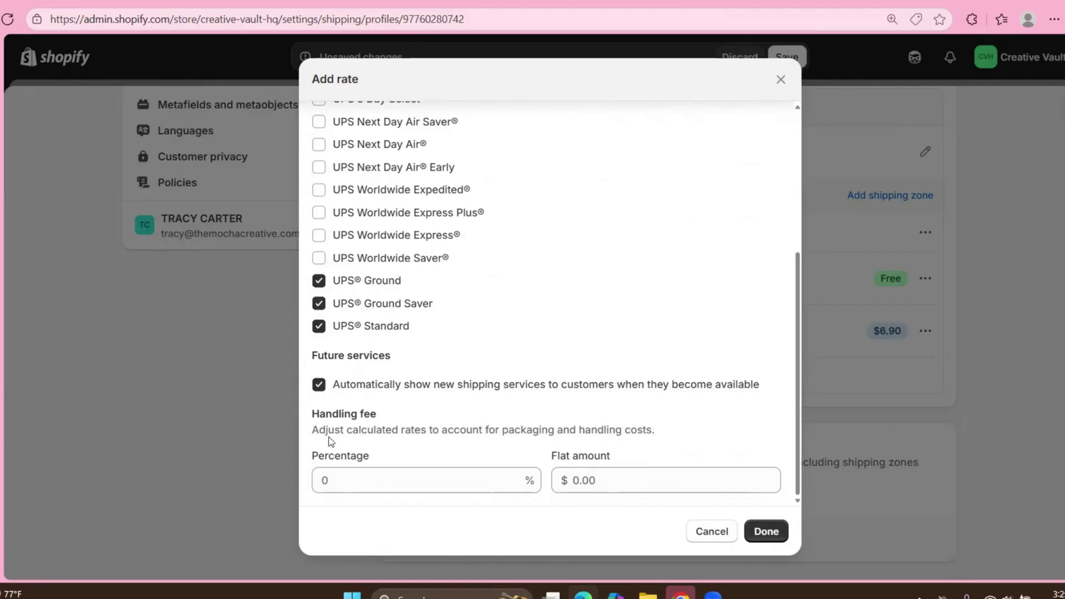
Set a $1.00 flat handling fee on the UPS rate and finish adding it to the Domestic zone.
left_click(602, 475)
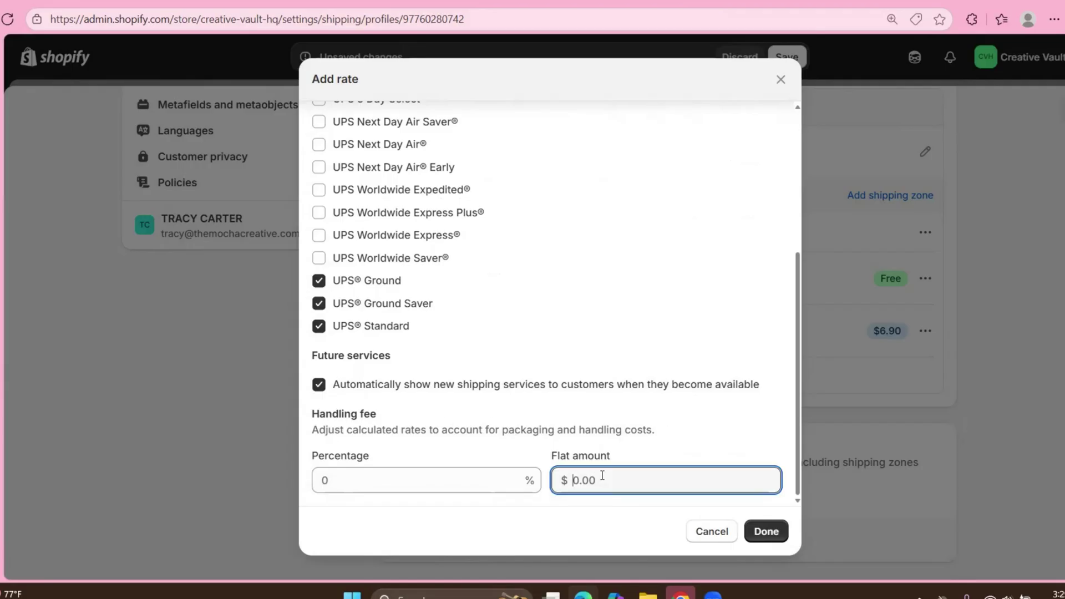
type("1")
left_click(755, 531)
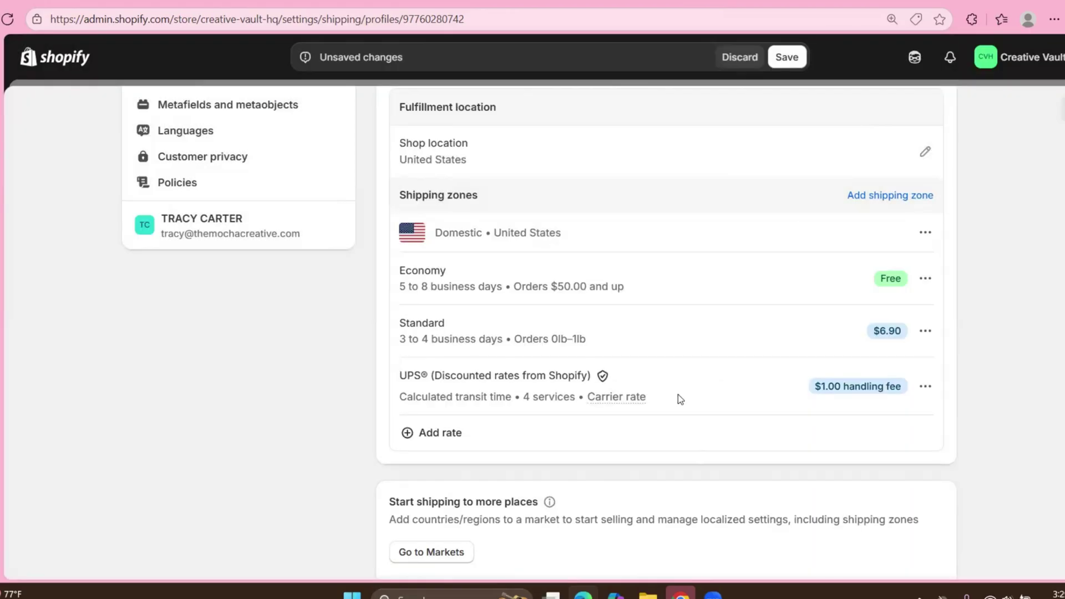
Try to save the profile by agreeing to all UPS registration terms, and back out at the registration address form.
left_click(783, 61)
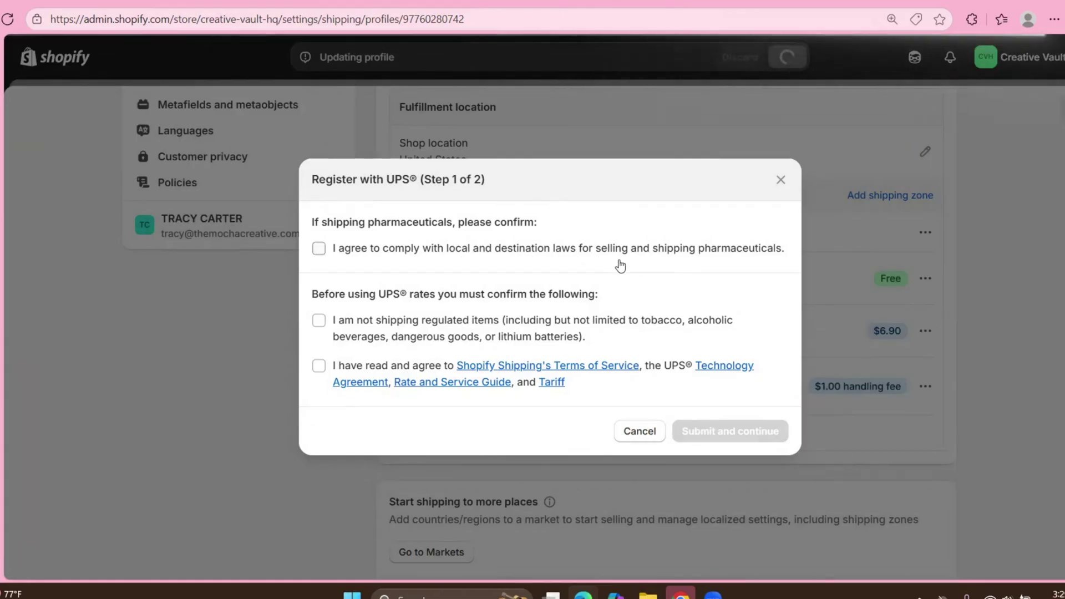
left_click(319, 248)
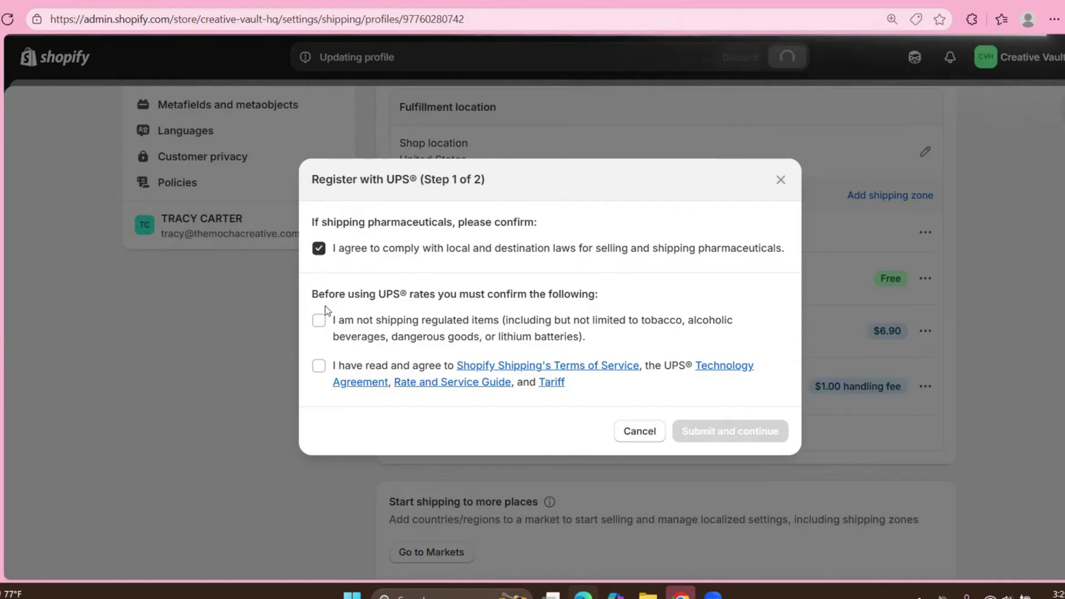
left_click(319, 321)
left_click(319, 366)
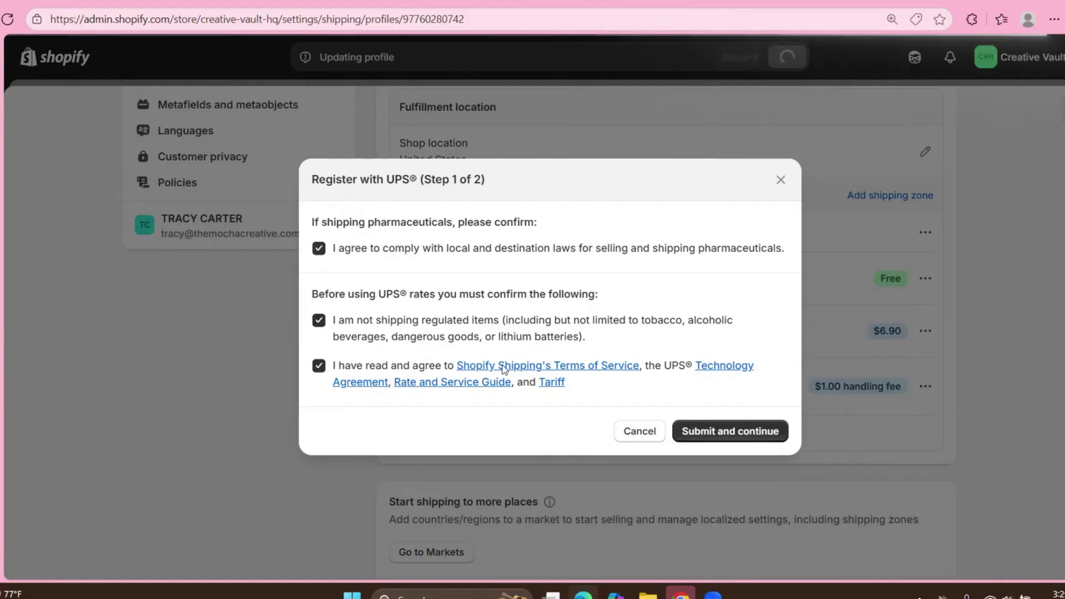
left_click(688, 435)
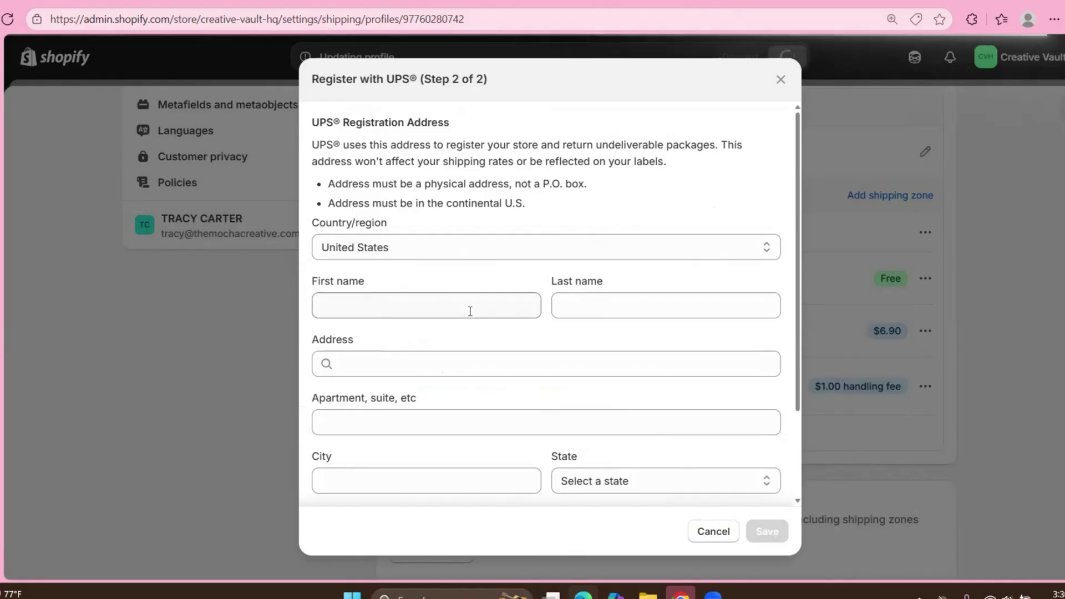
scroll(450, 313, "down", 2)
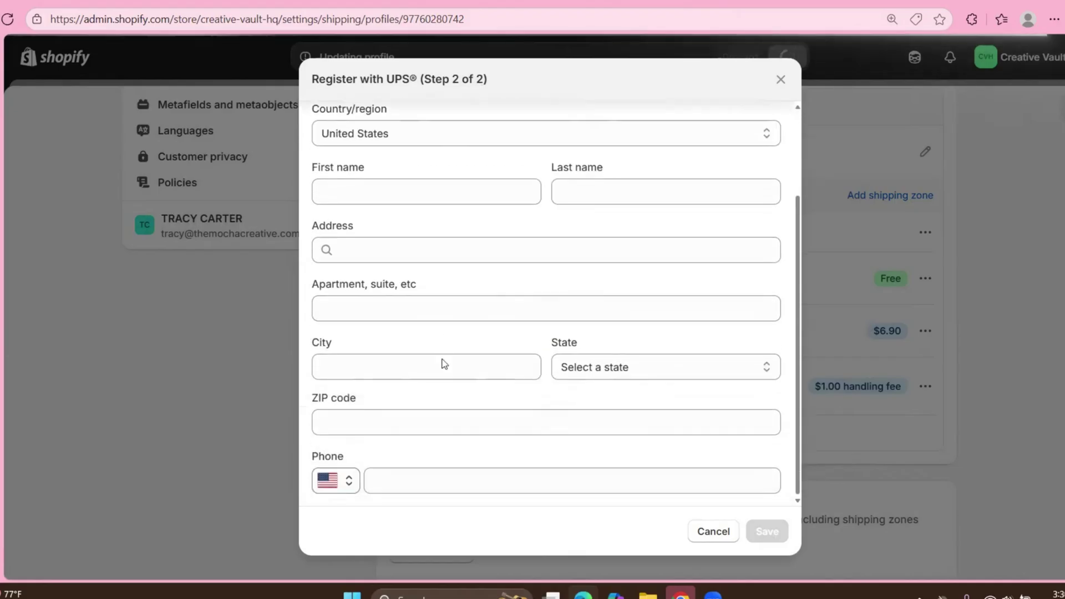
left_click(708, 541)
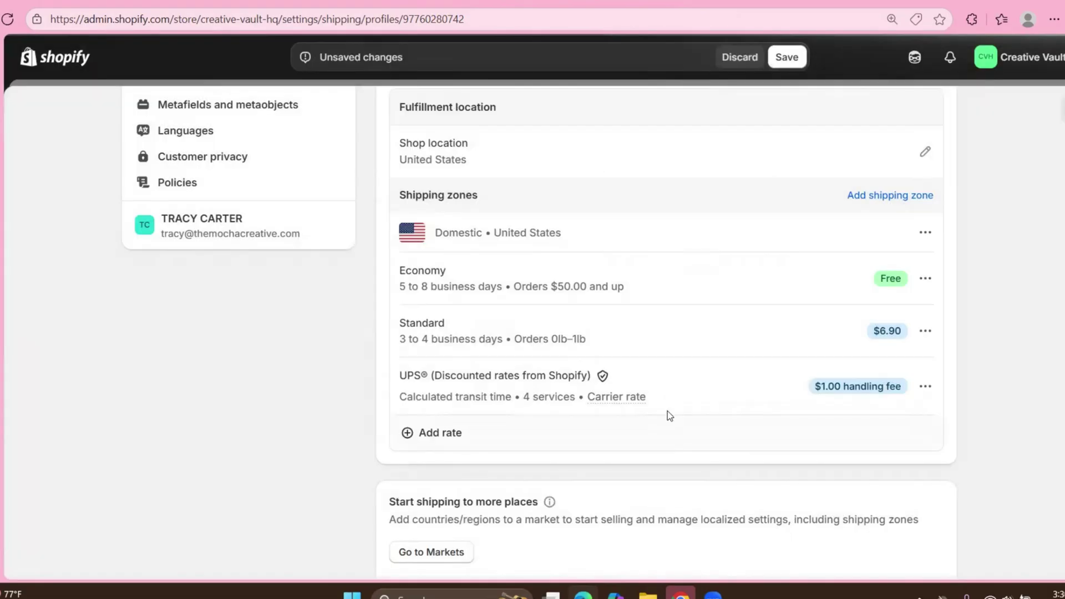
Change the UPS carrier rate to USPS discounted rates with First Class Mail, Ground Advantage and Priority Mail enabled.
left_click(925, 387)
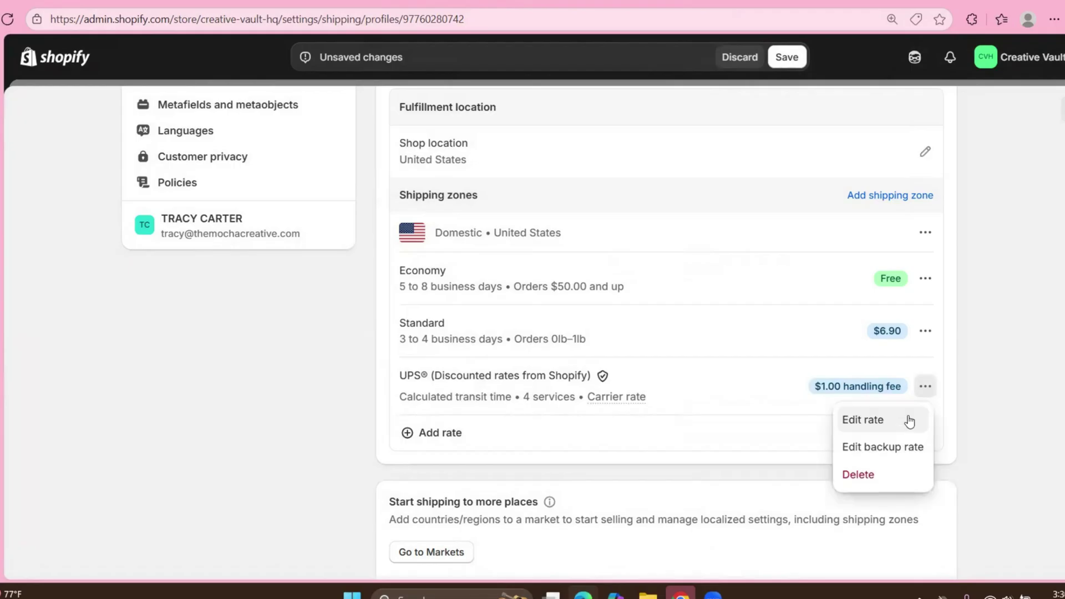
left_click(904, 419)
left_click(434, 122)
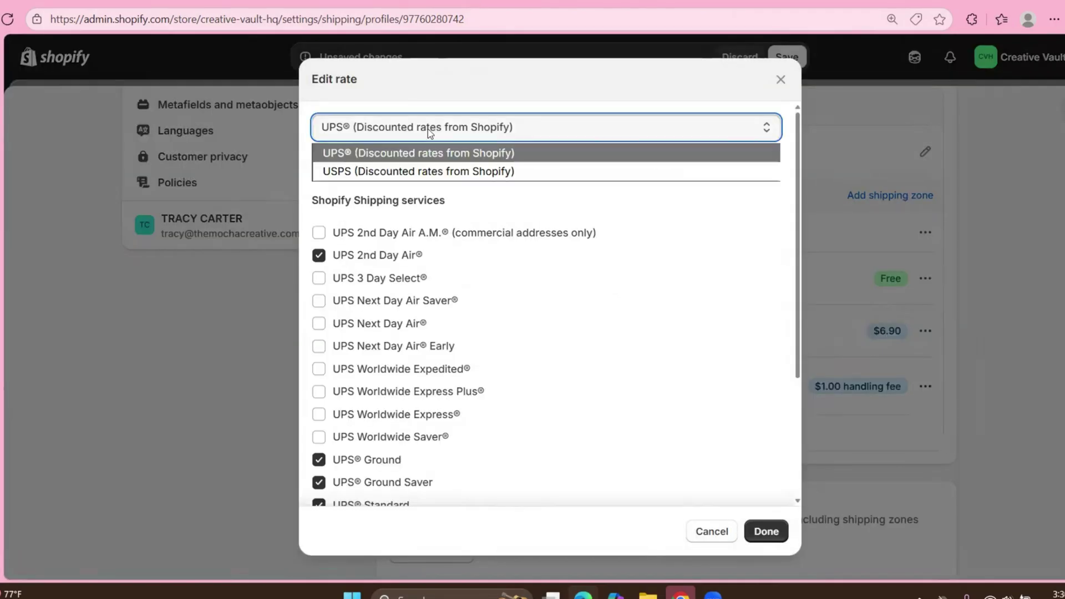
left_click(415, 170)
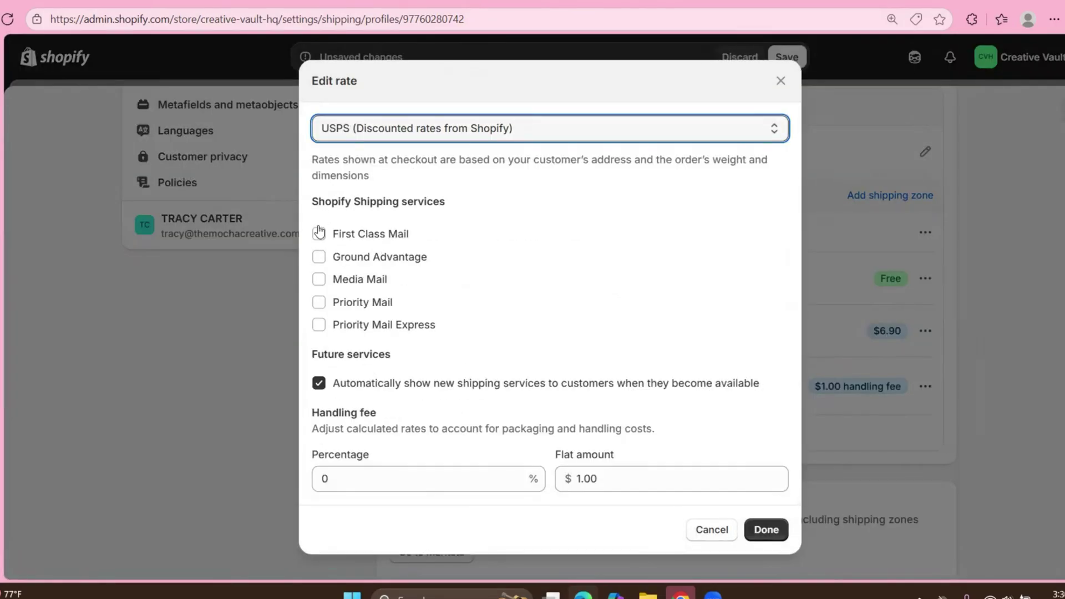
left_click(317, 259)
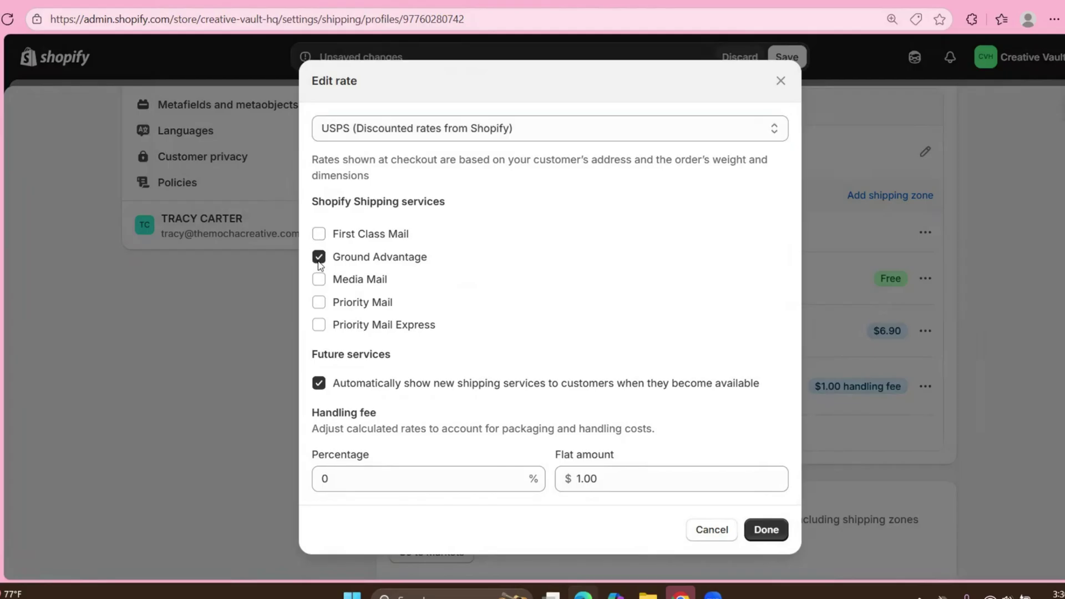
left_click(319, 303)
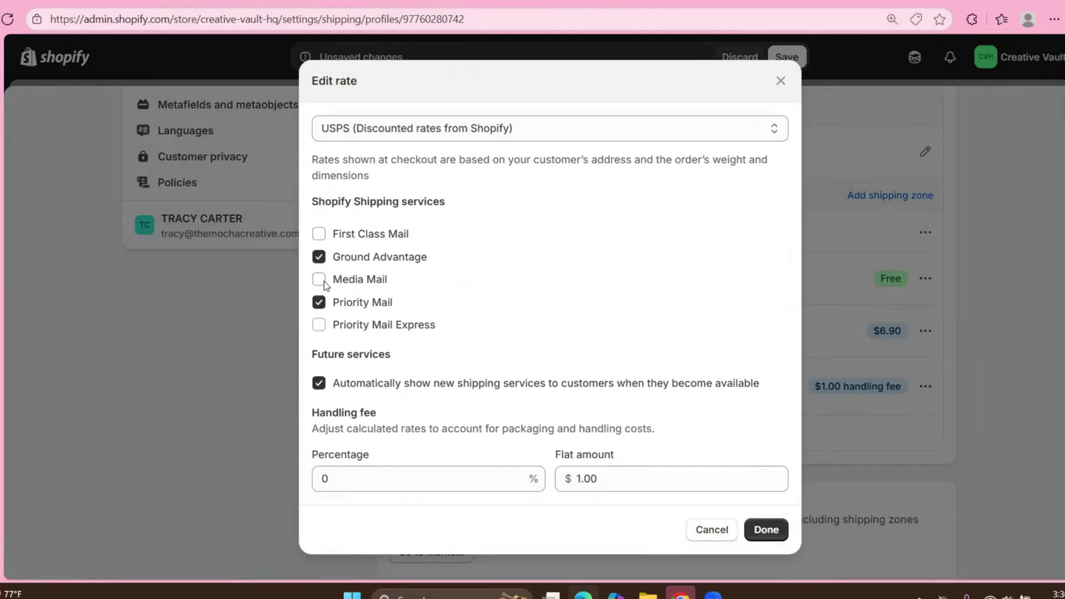
left_click(320, 233)
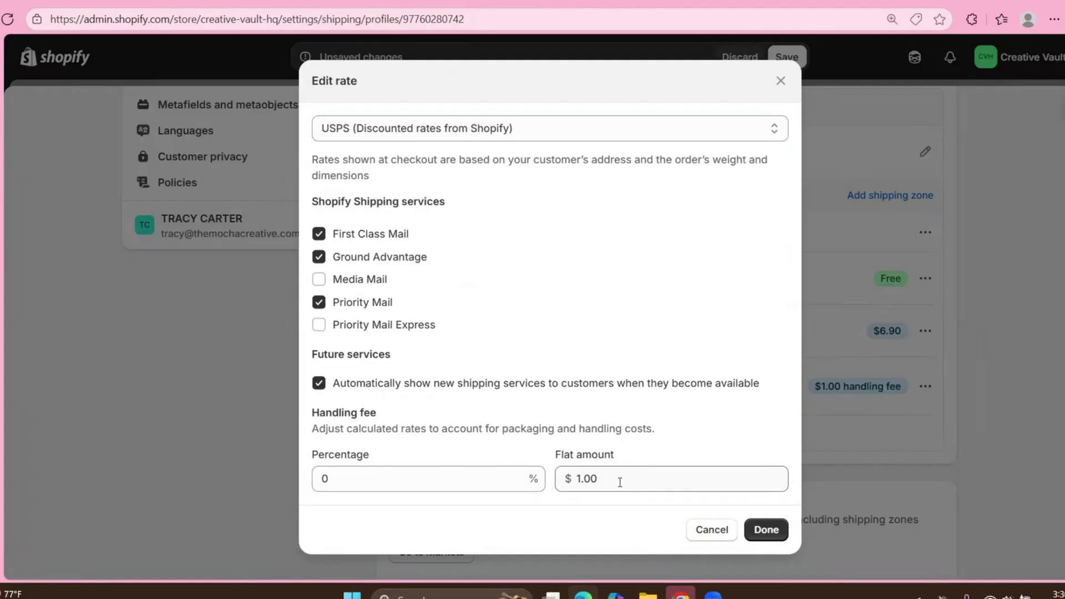
left_click(768, 530)
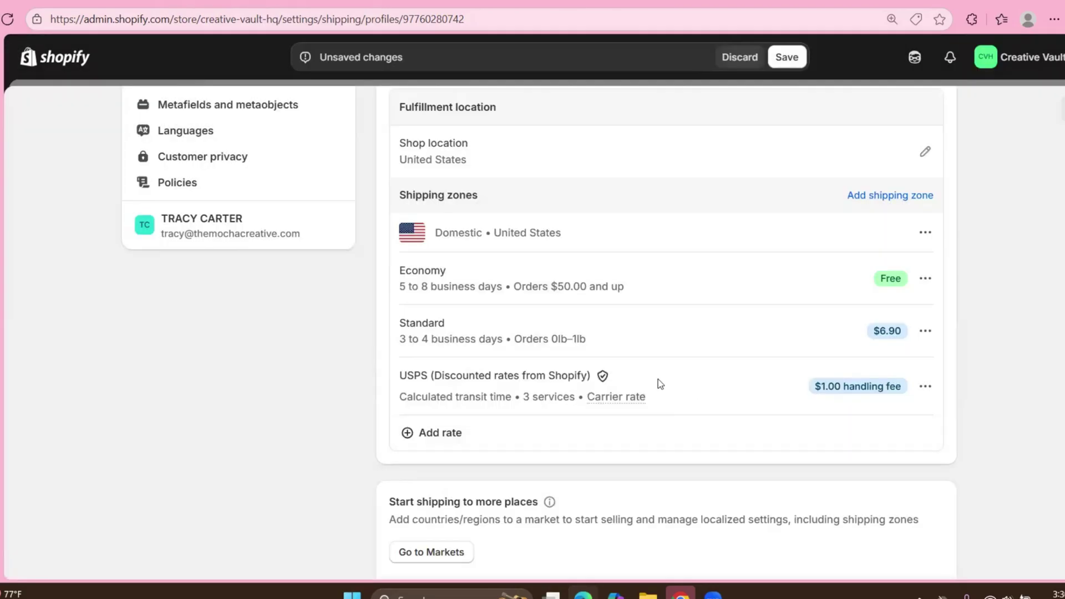
Delete the Standard rate for 0–1 lb orders from the Domestic zone.
left_click(925, 337)
left_click(899, 392)
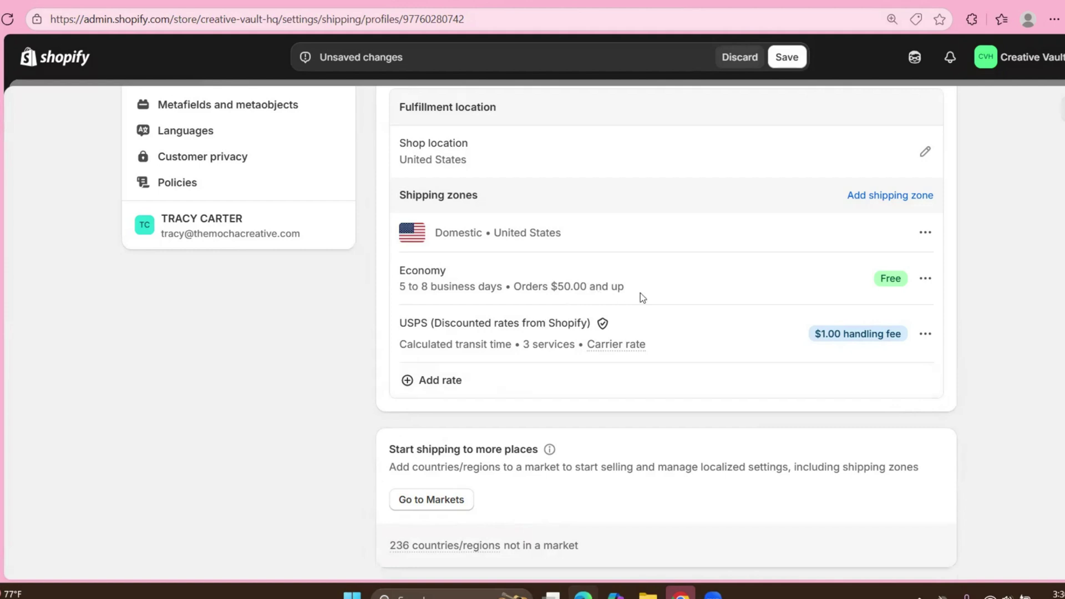
Change the free Economy rate to Standard (3 to 4 business days) with a minimum order price of $150.
left_click(924, 281)
left_click(907, 309)
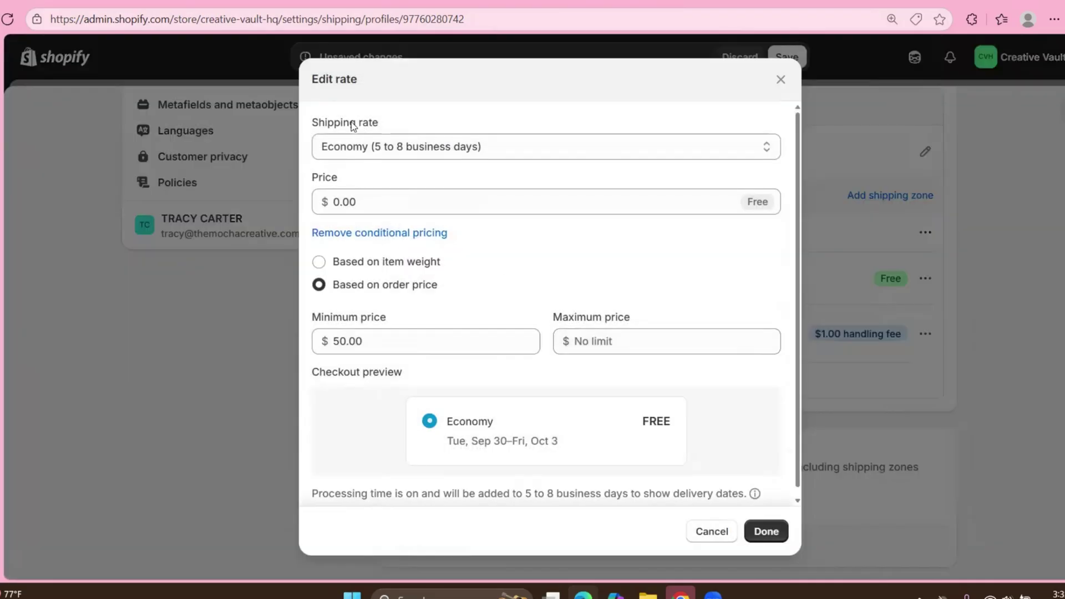
left_click(400, 148)
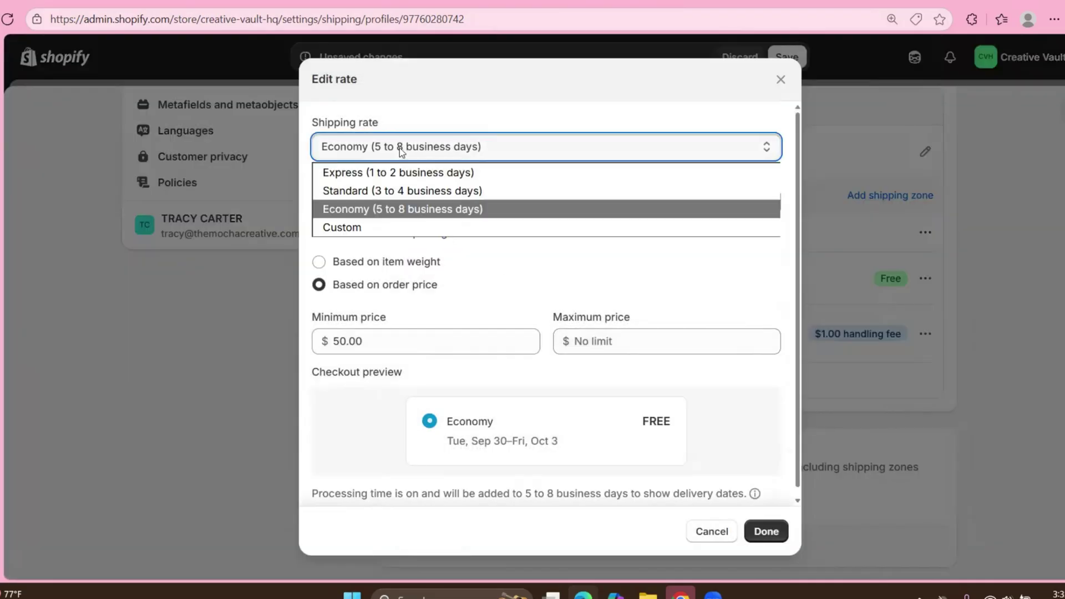
left_click(396, 191)
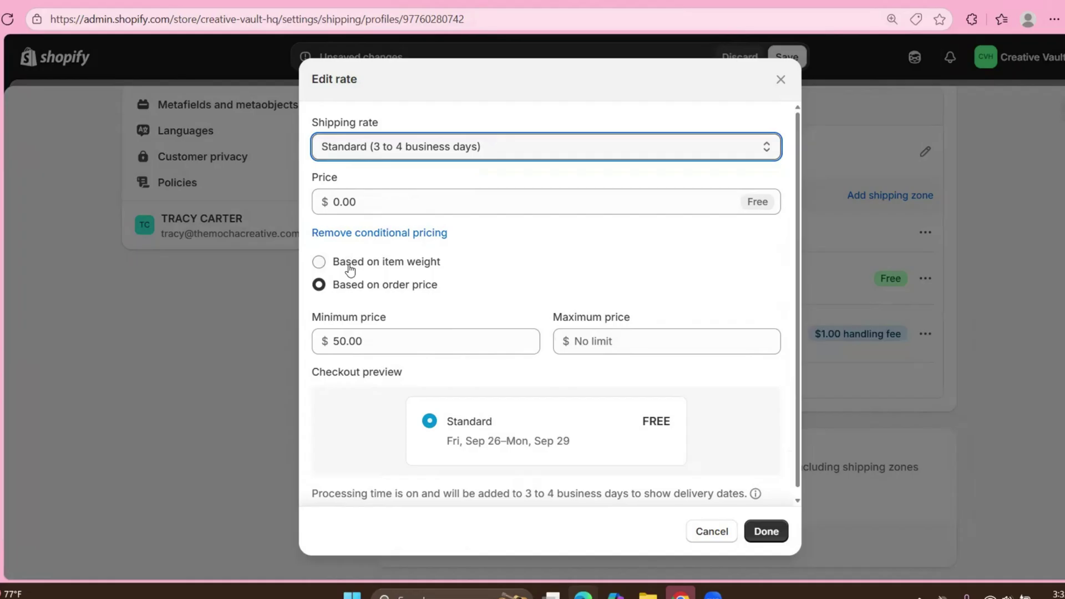
double_click(387, 349)
type("150")
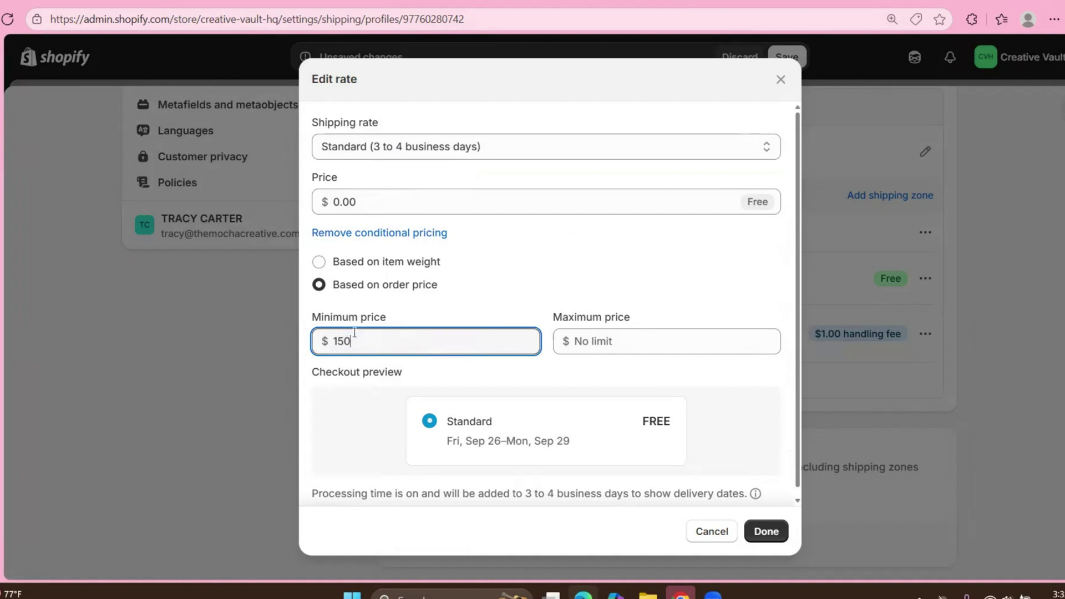
left_click_drag(311, 321, 355, 333)
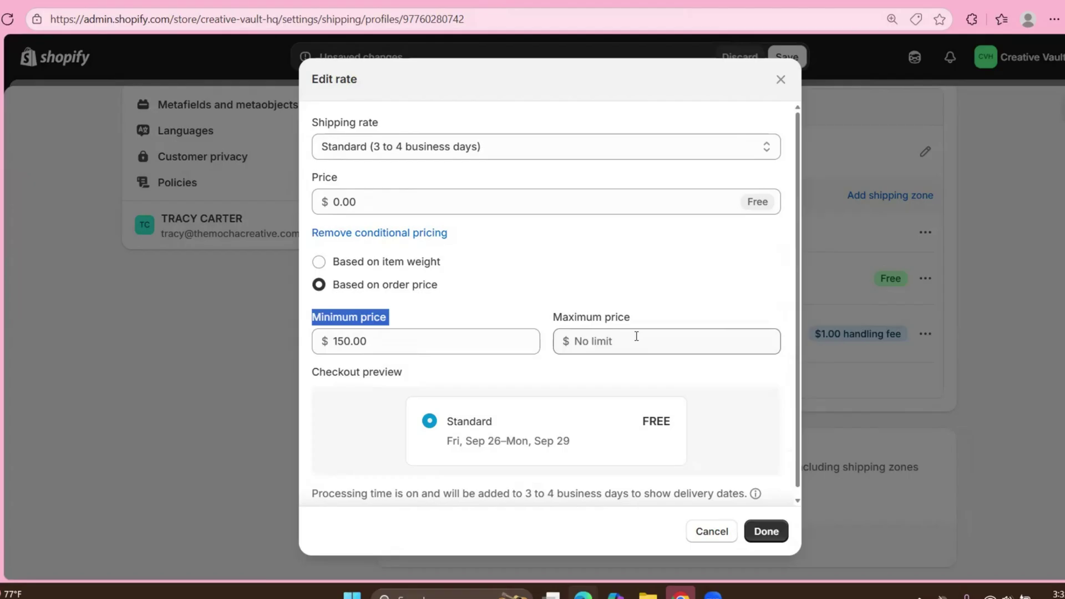
left_click(766, 530)
Delete the USPS carrier-calculated rate from the Domestic zone.
left_click(925, 333)
left_click(873, 367)
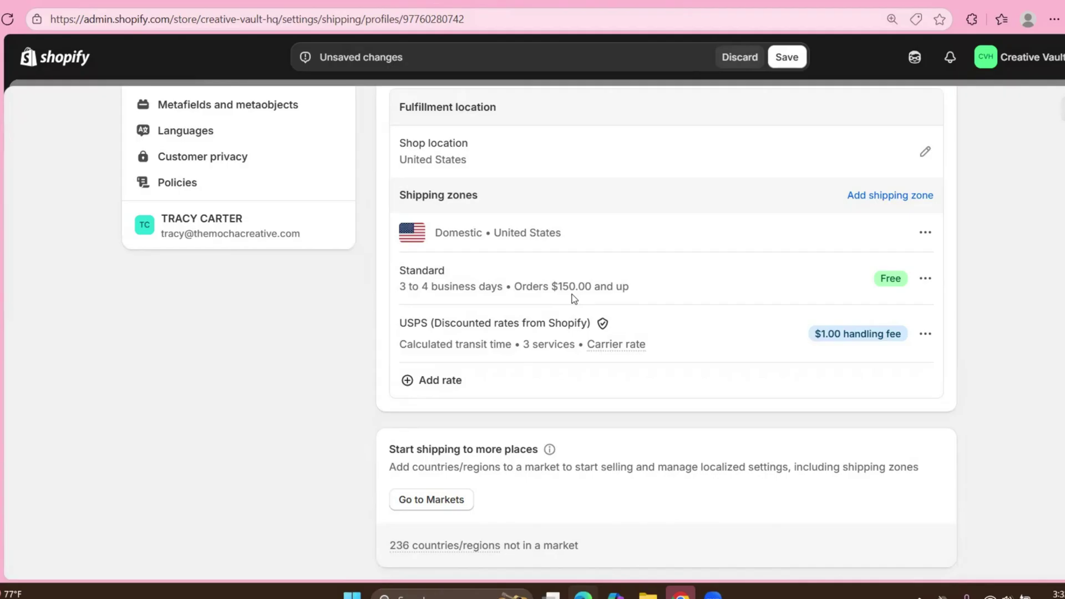
scroll(574, 298, "down", 1)
left_click(925, 266)
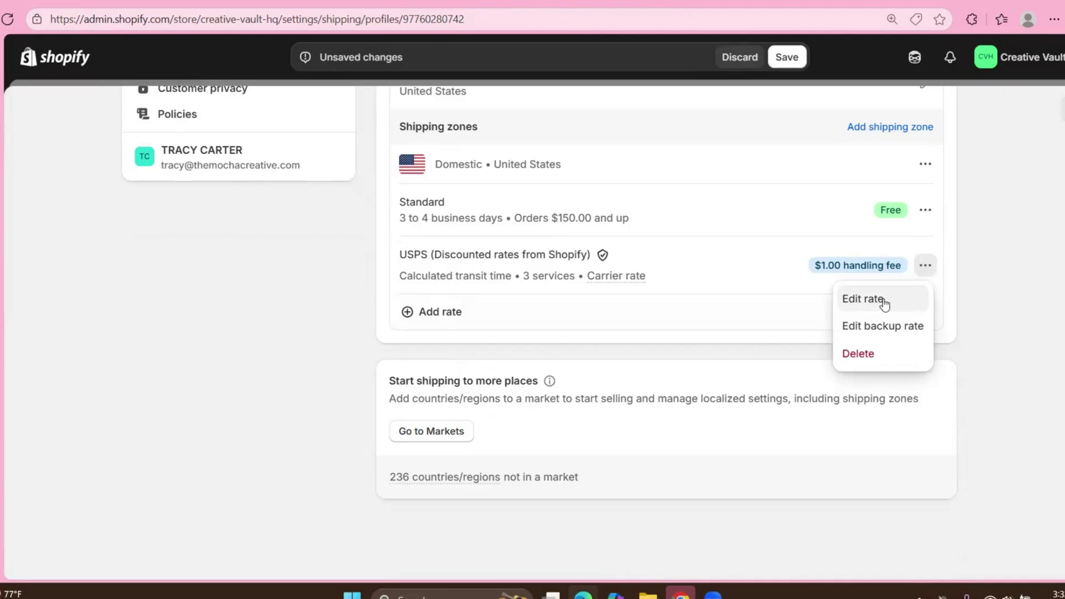
left_click(858, 353)
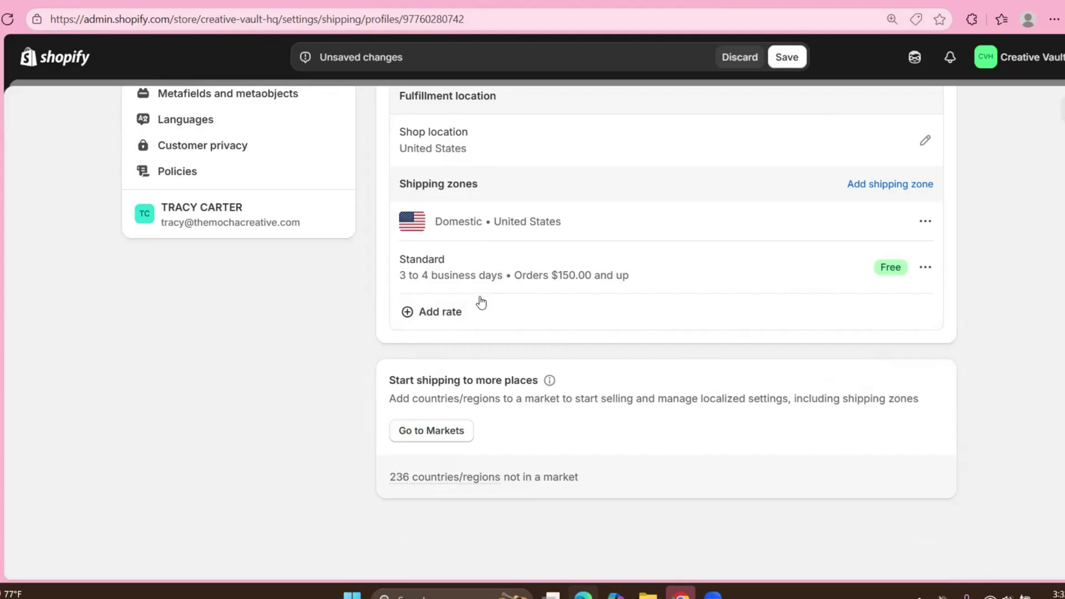
Start a new flat rate in the Domestic zone using Standard (3 to 4 business days) with a price of $10.
left_click(447, 313)
left_click(397, 221)
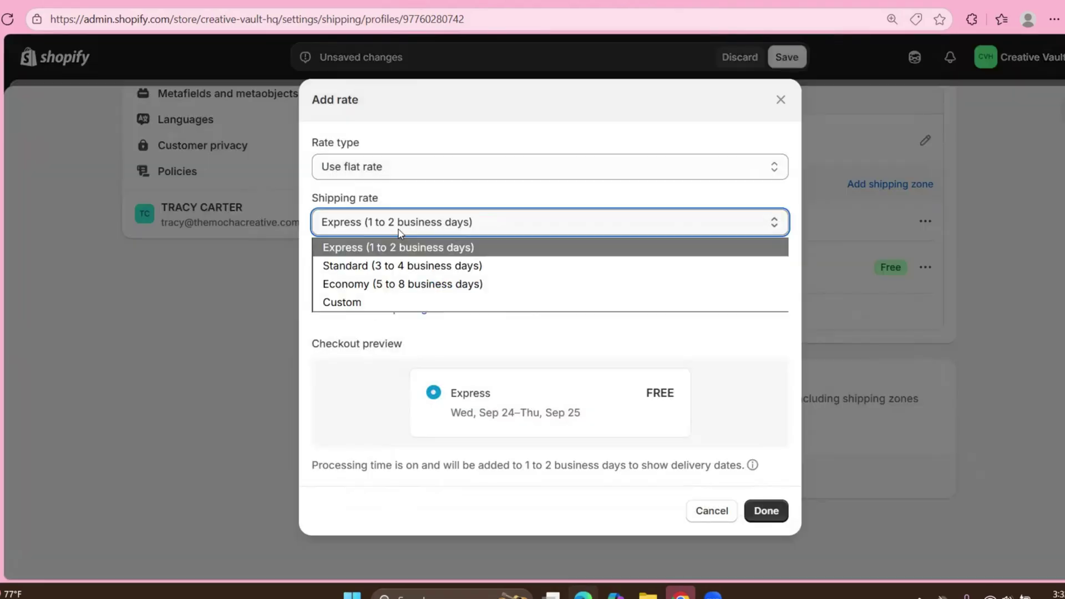
left_click(392, 266)
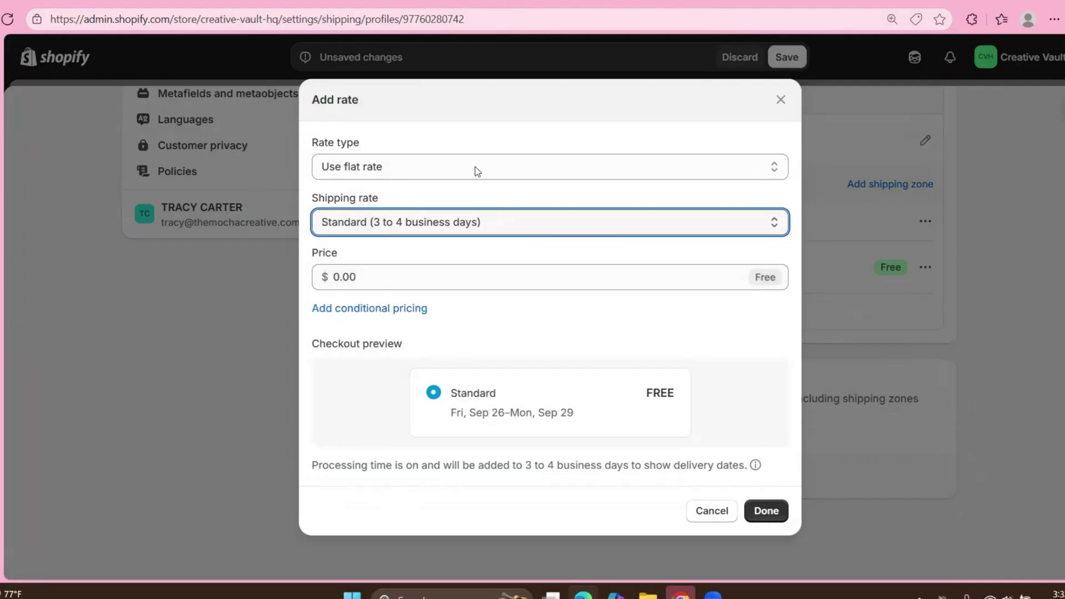
left_click(376, 280)
double_click(377, 280)
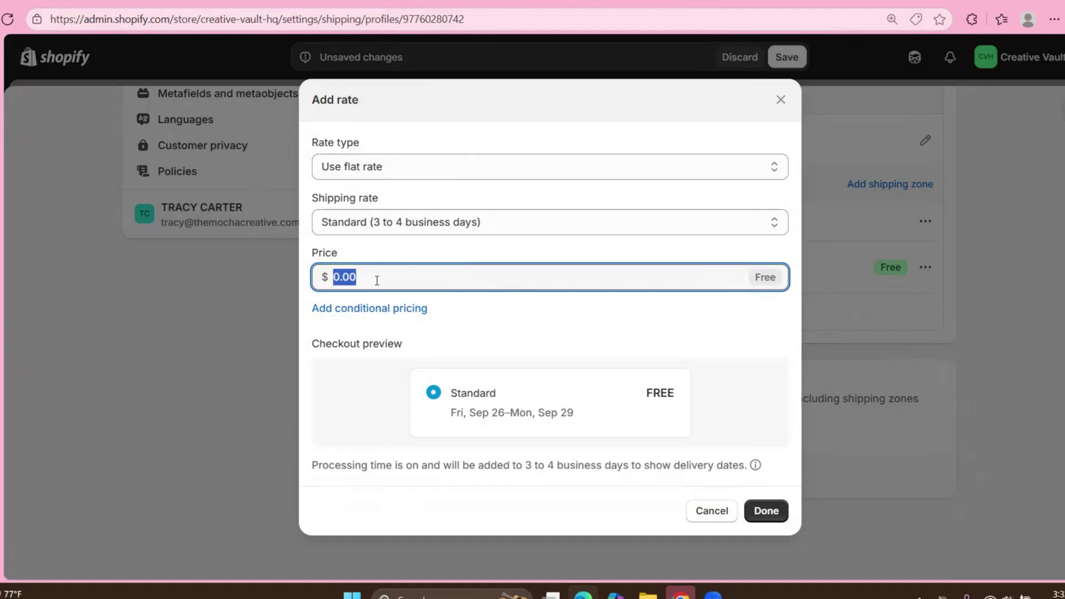
type("1000")
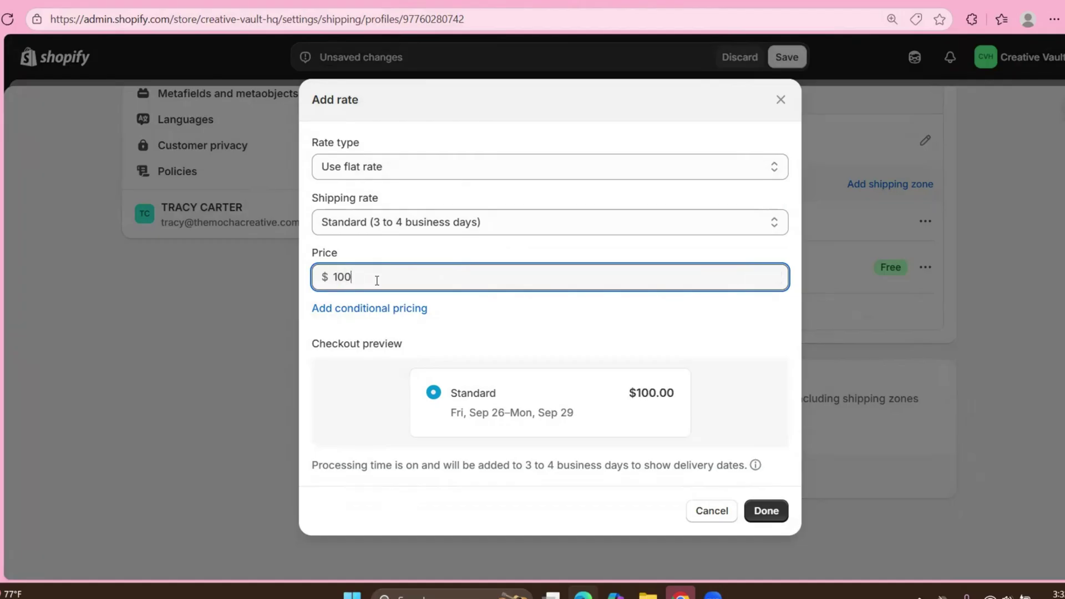
key("BackSpace")
key("BackSpace")
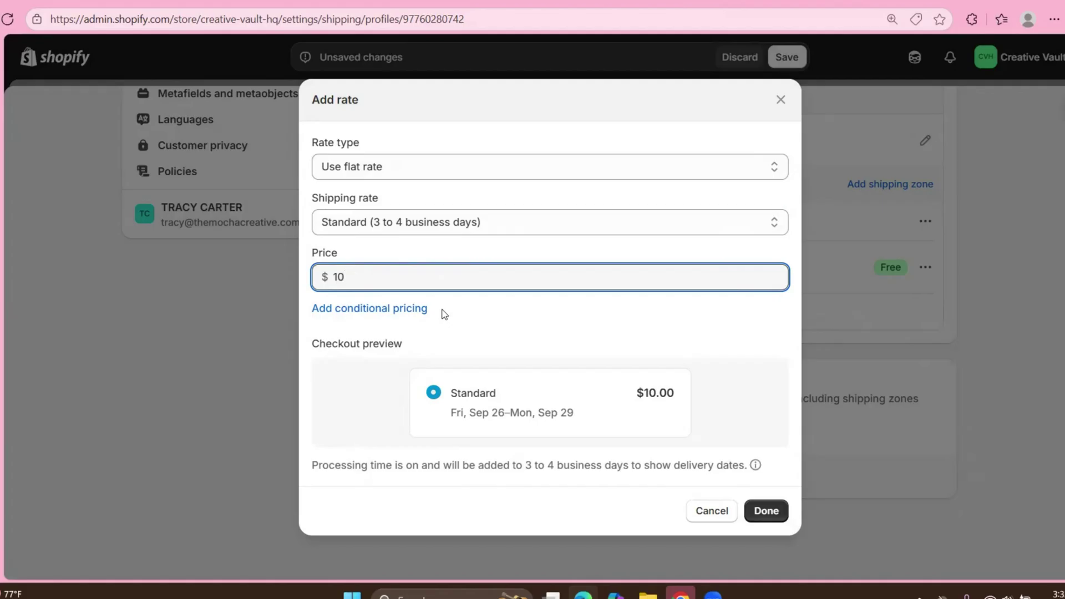
Add item-weight conditional pricing to the new Standard rate with a 2 oz maximum, and set its price to $4.
left_click(406, 310)
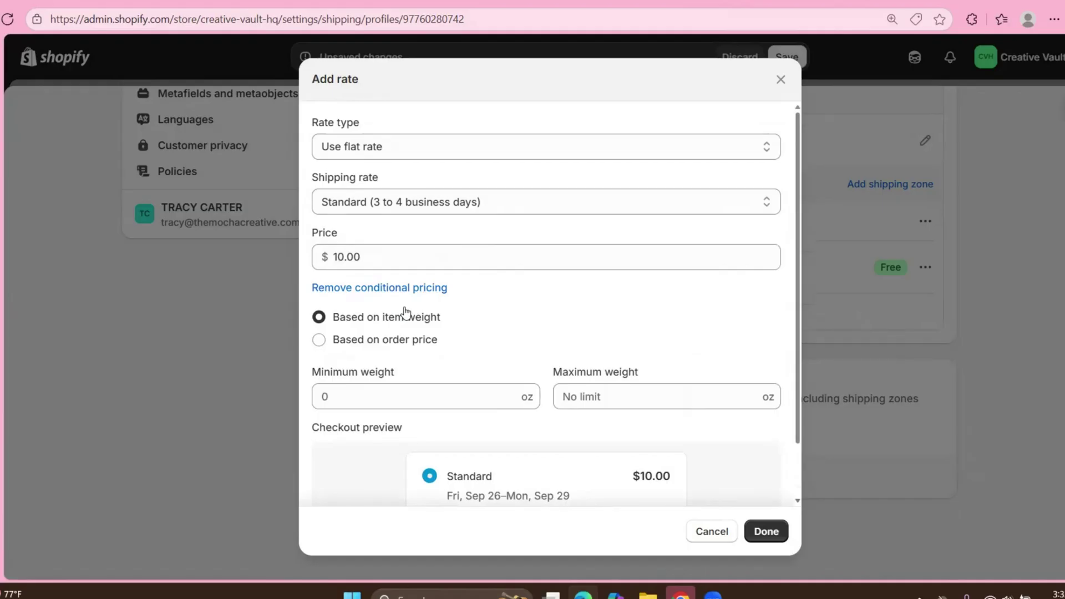
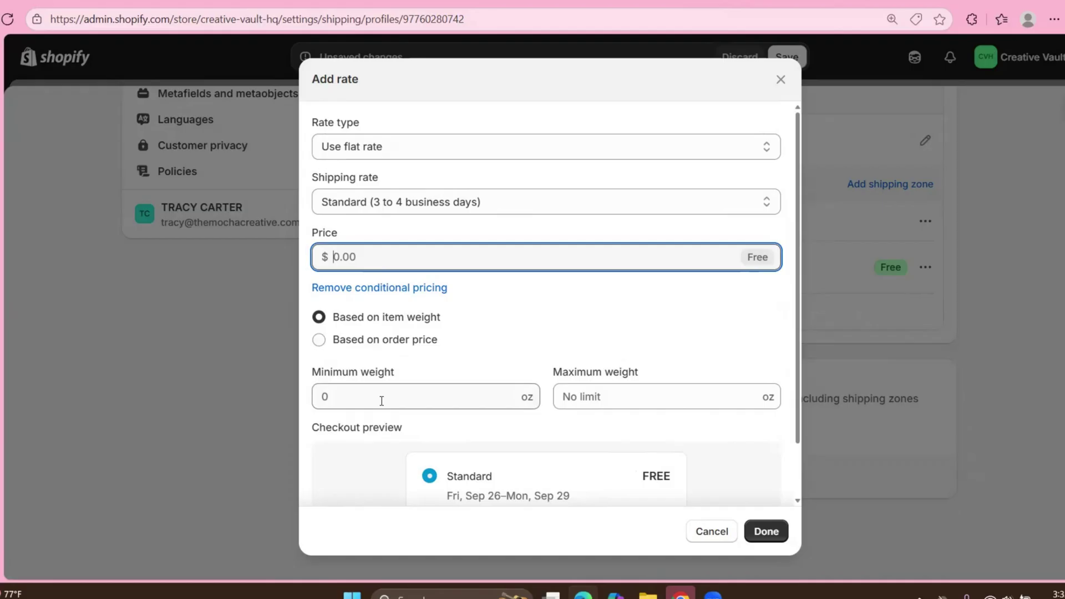
left_click(381, 400)
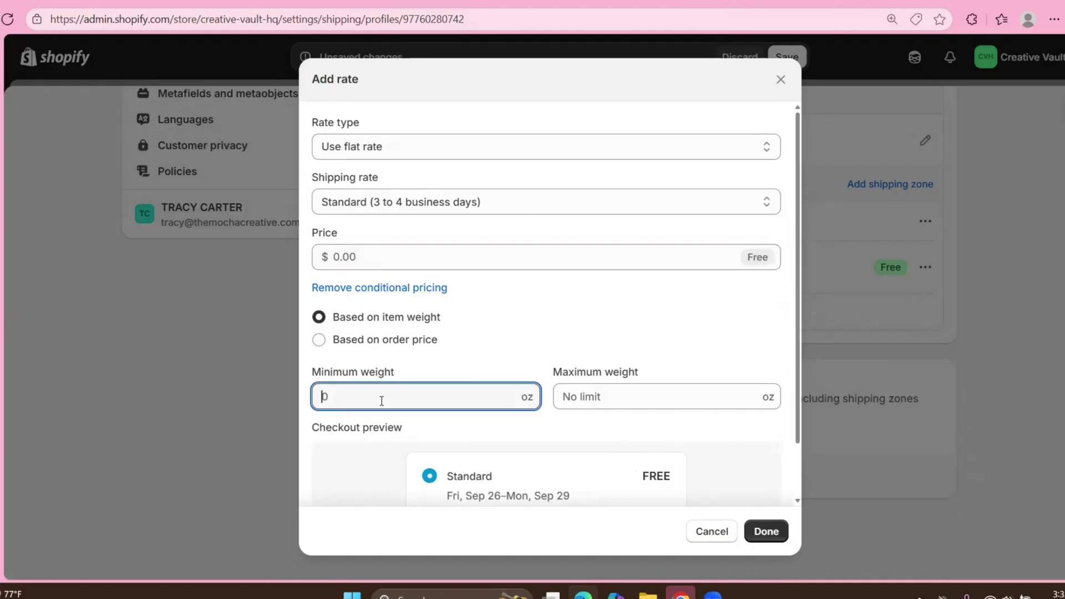
left_click(595, 398)
type("2")
left_click(448, 259)
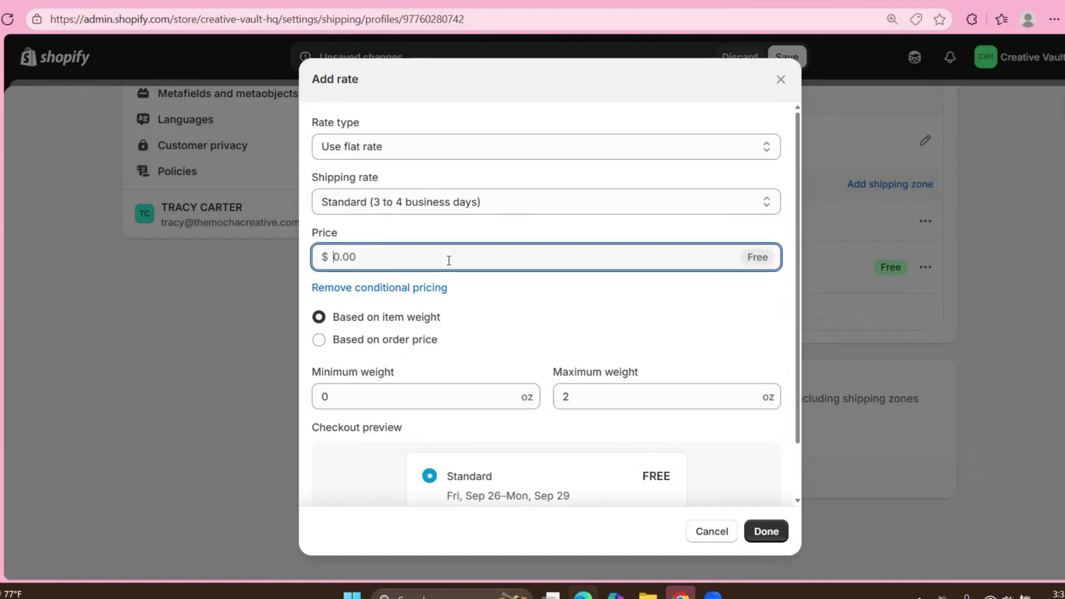
type("2")
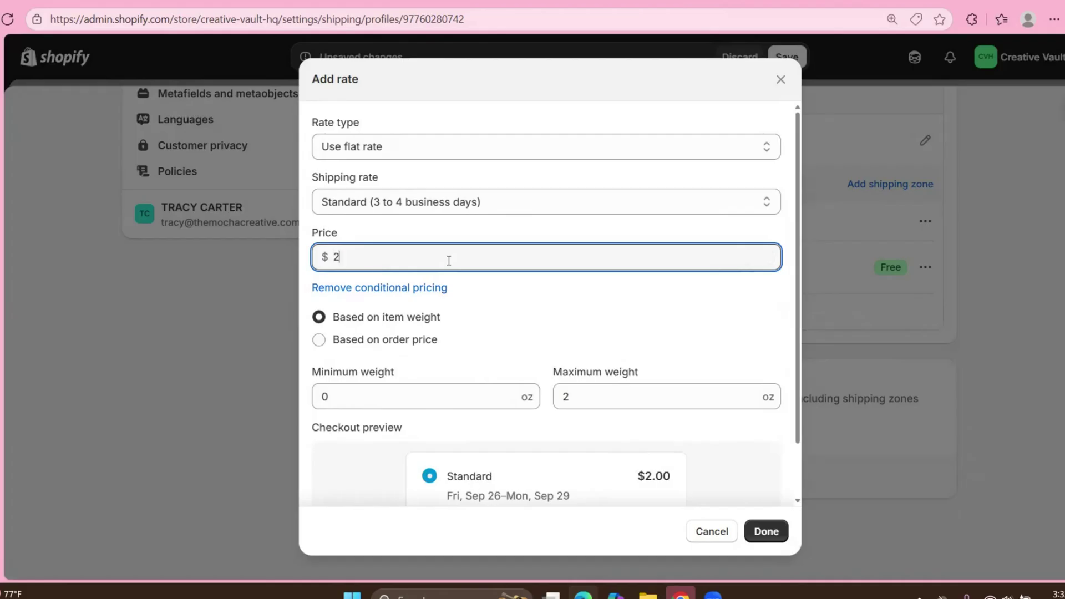
key("BackSpace")
type("4")
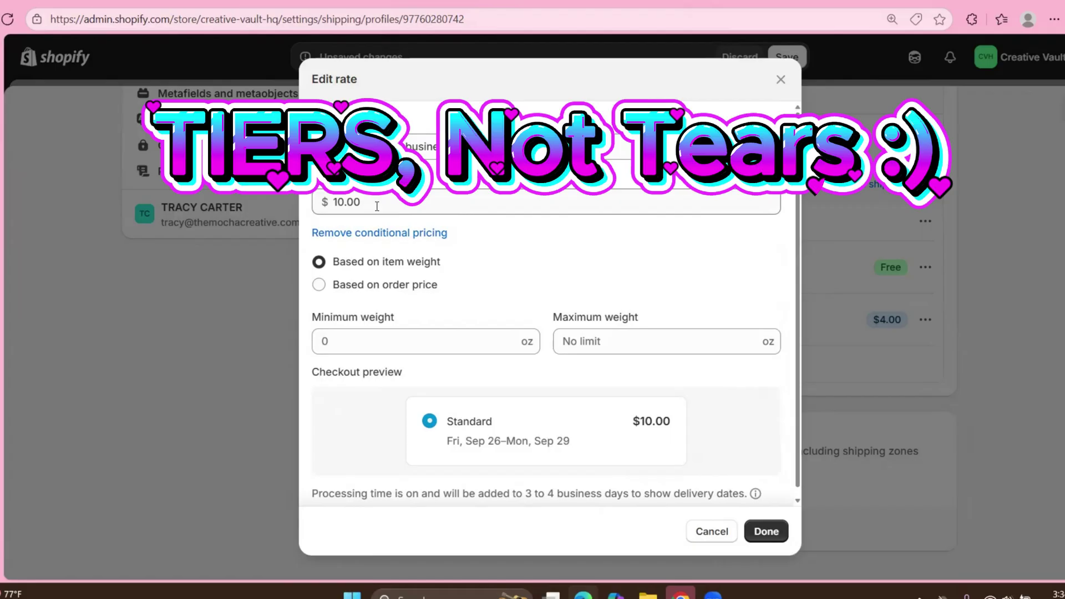
Edit the weight-based Standard rate to cost $4 for orders from 0 to 4 oz.
double_click(377, 206)
type("4")
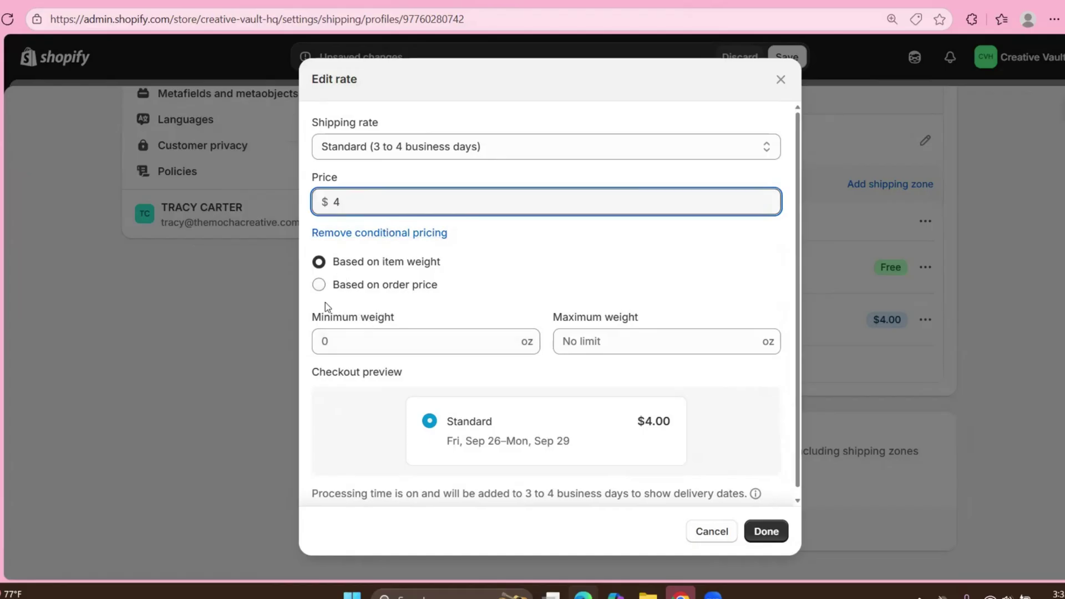
left_click(360, 340)
type("0")
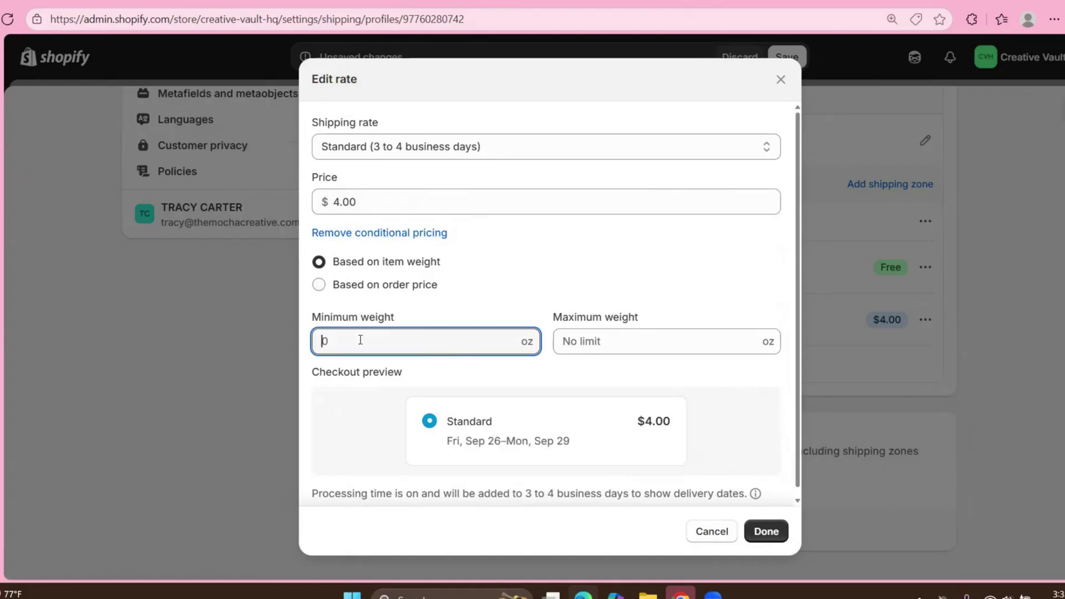
left_click(589, 342)
type("4")
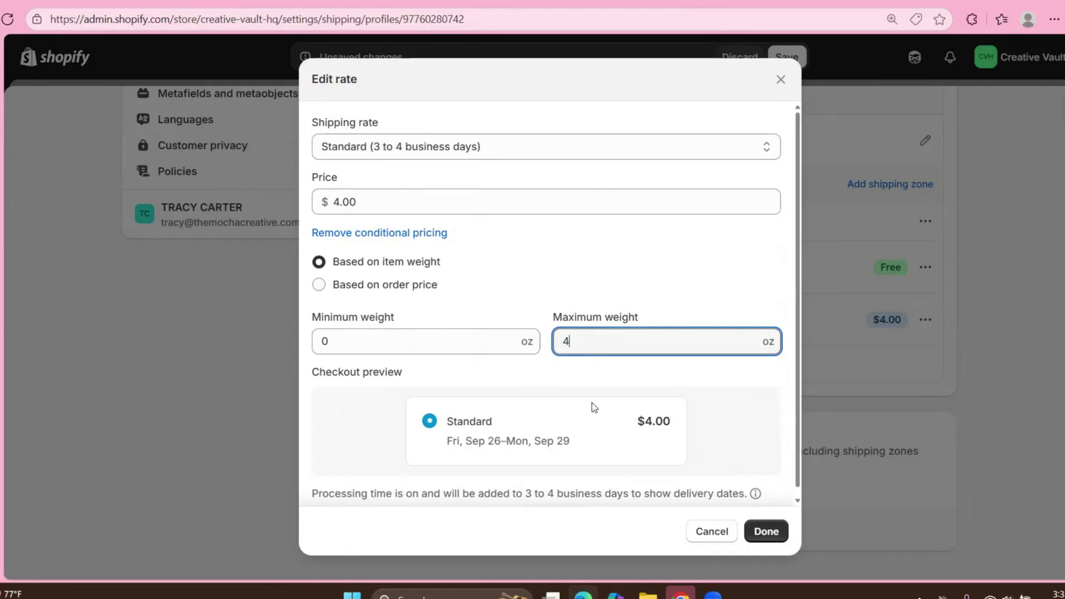
left_click(766, 533)
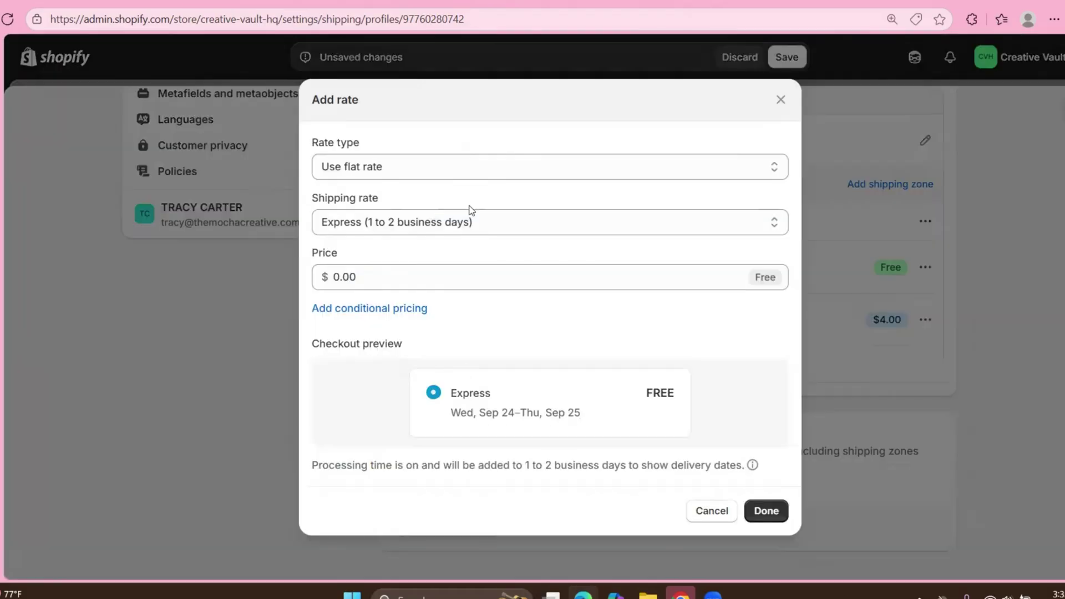
left_click(388, 221)
left_click(400, 284)
left_click(399, 284)
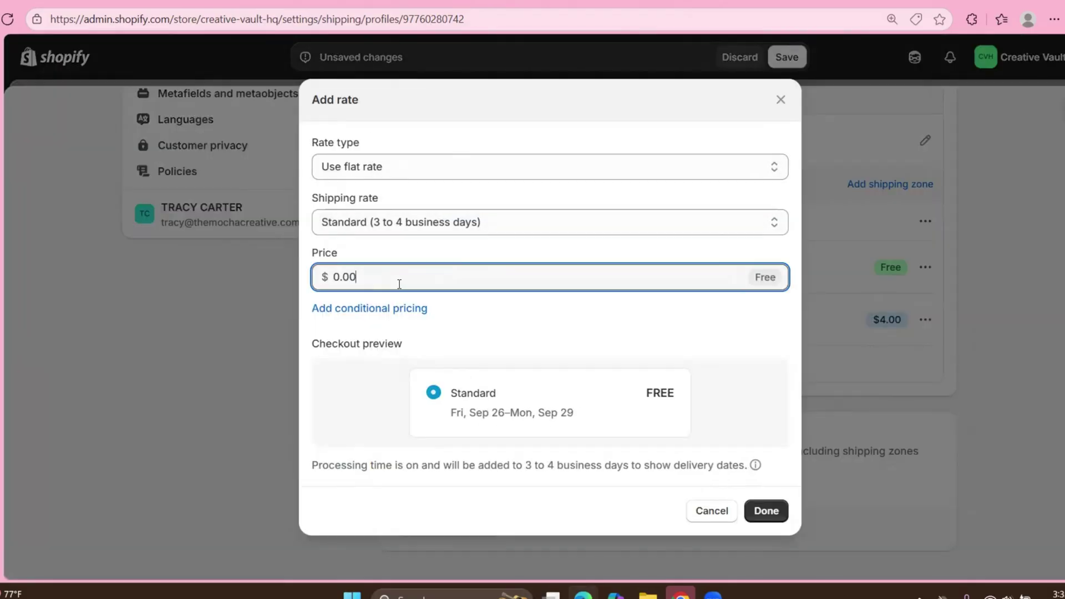
key("ctrl+a")
type("4.5")
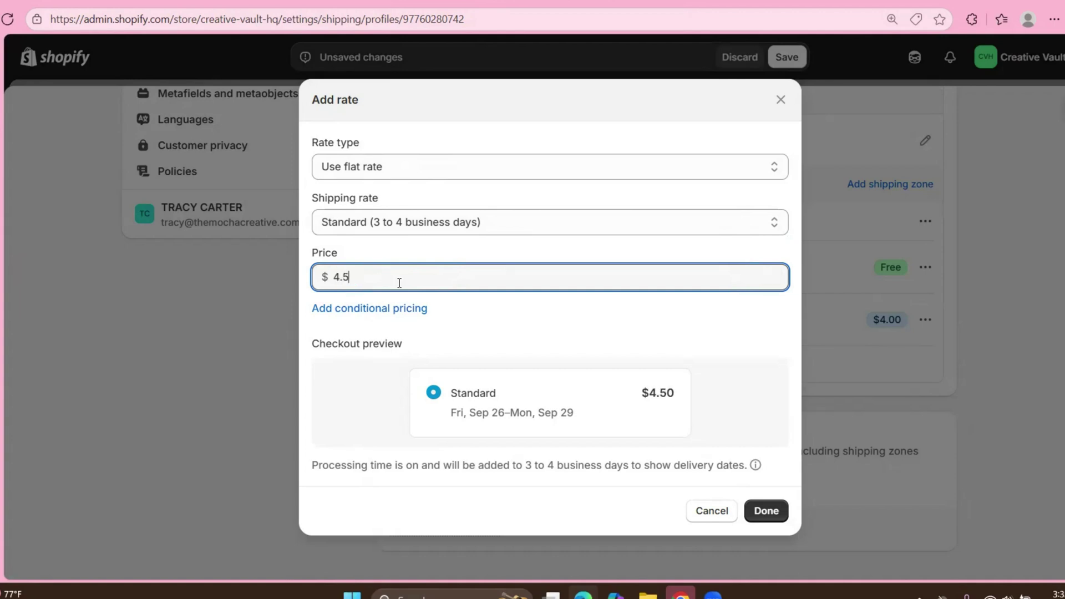
left_click(395, 309)
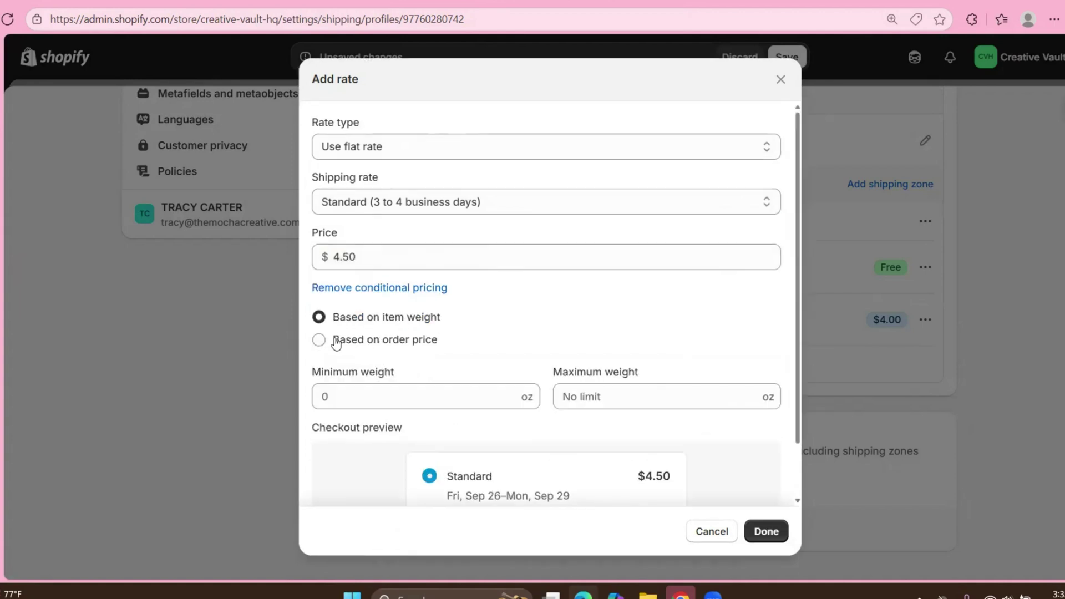
left_click(323, 341)
left_click(321, 322)
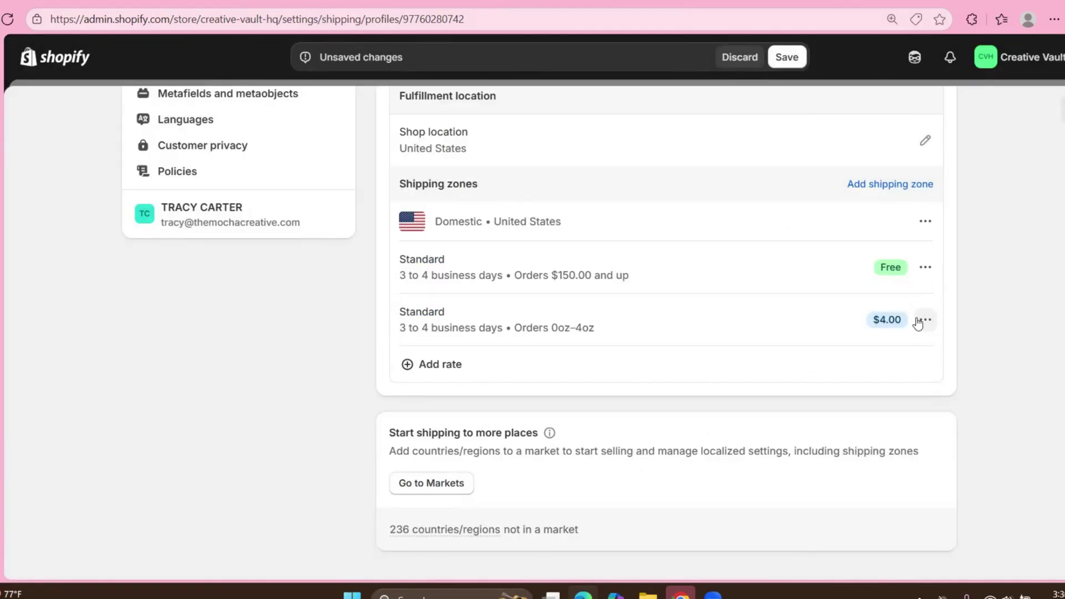
Add a Standard (3 to 4 business days) flat rate of $4.50 to the Domestic zone for orders weighing 4.1 to 6 oz.
left_click(441, 364)
left_click(421, 222)
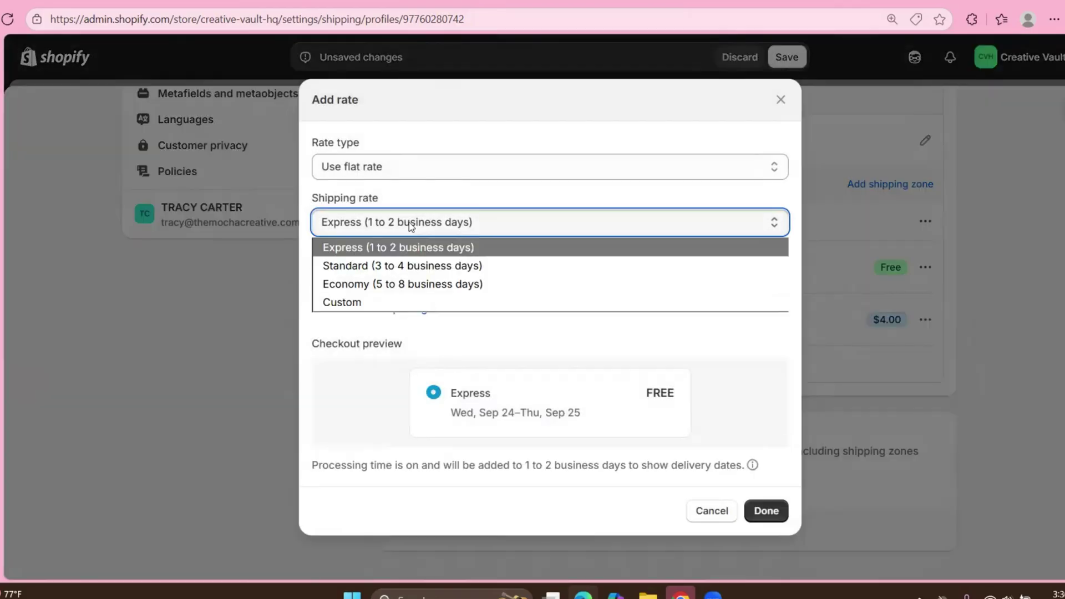
left_click(402, 266)
left_click(394, 280)
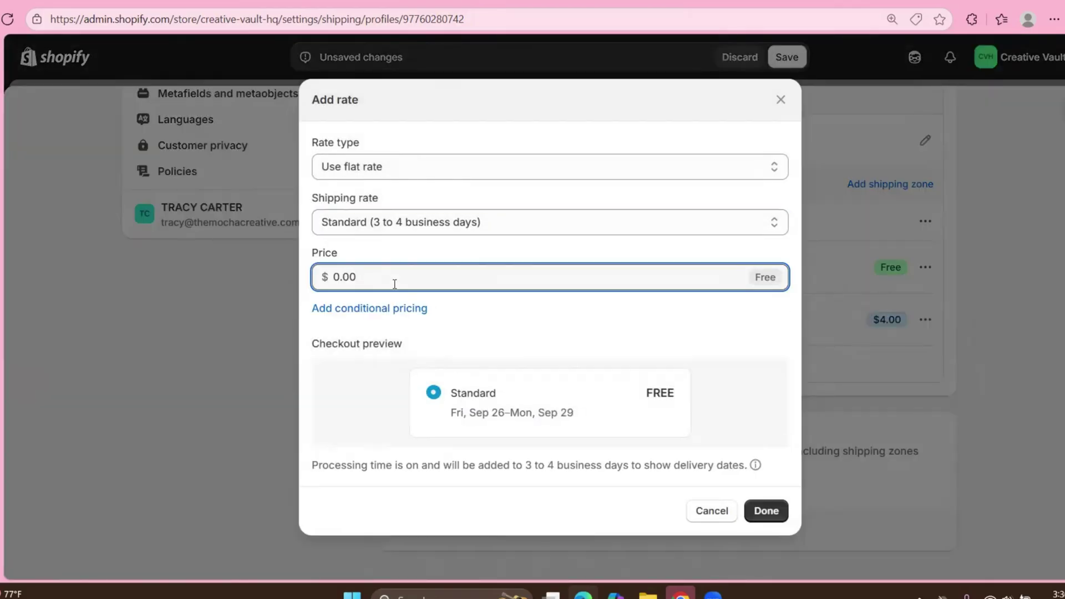
type("4.5")
left_click(360, 309)
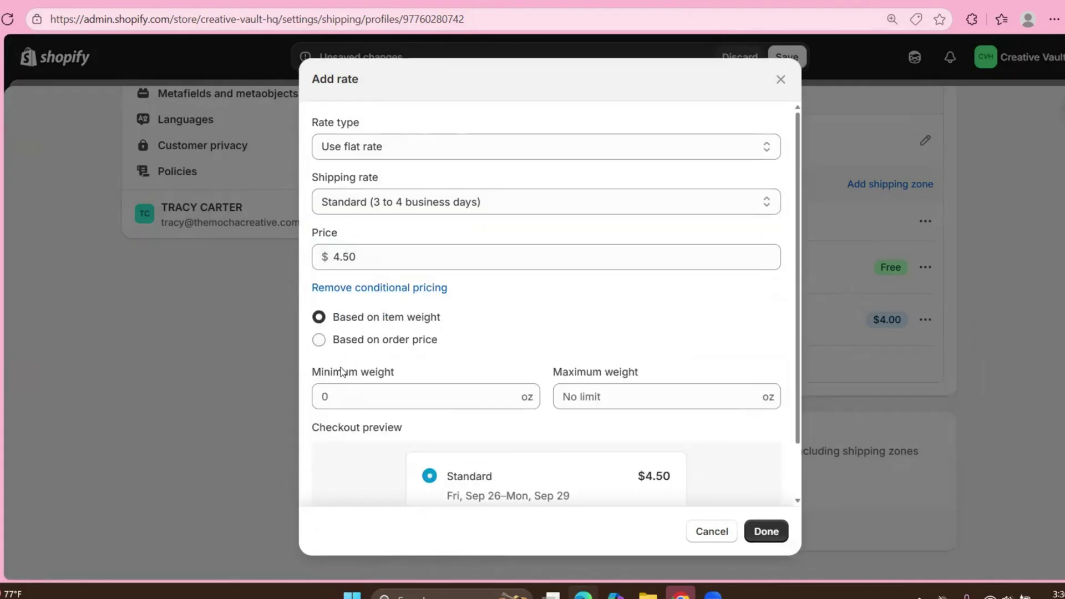
left_click(353, 397)
type("4.1")
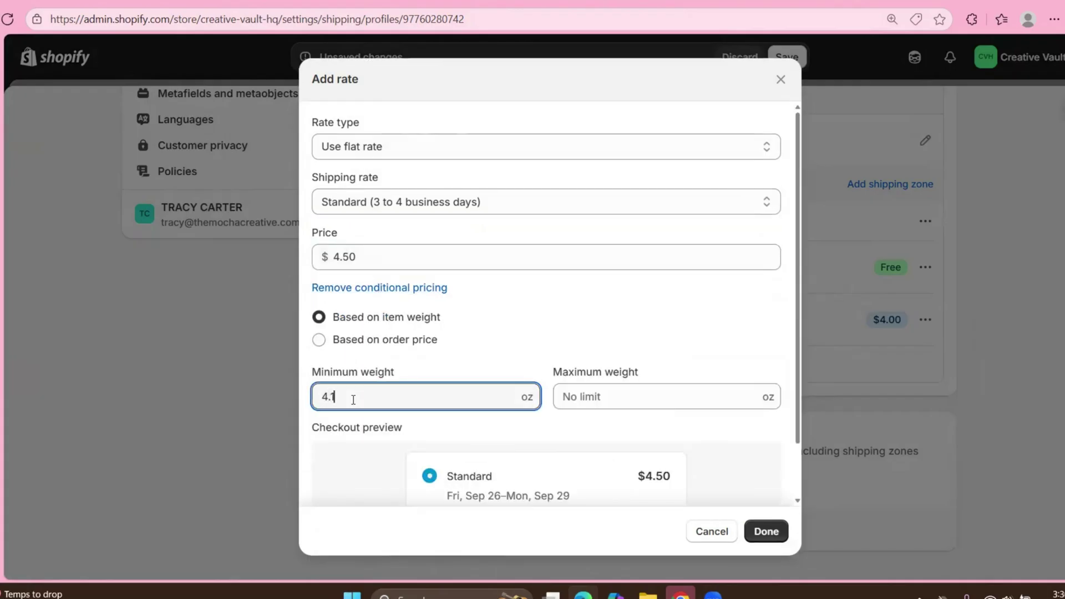
left_click(632, 401)
type("6")
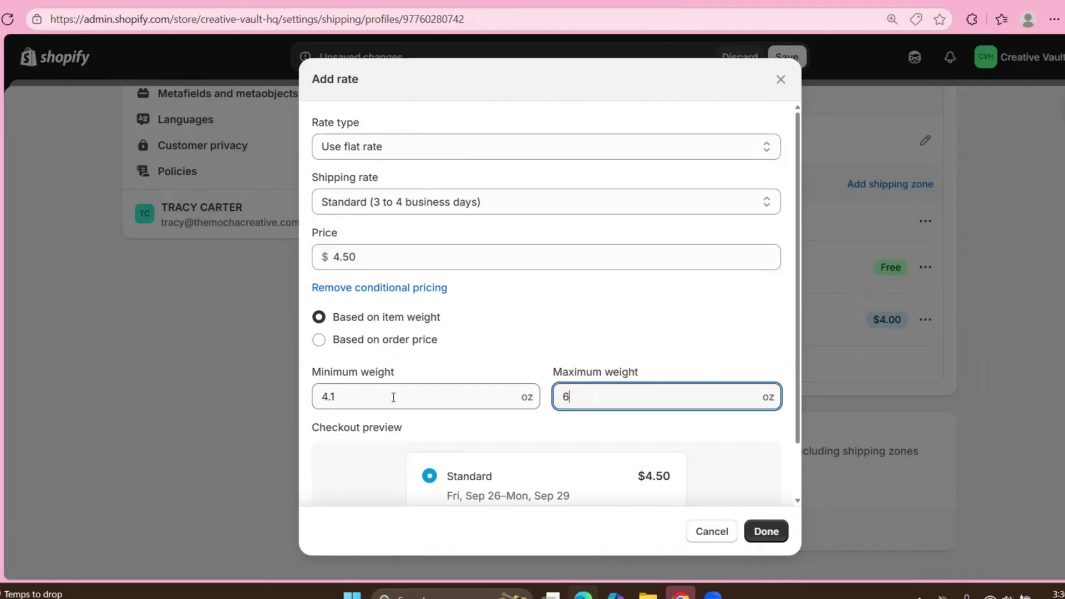
key("Return")
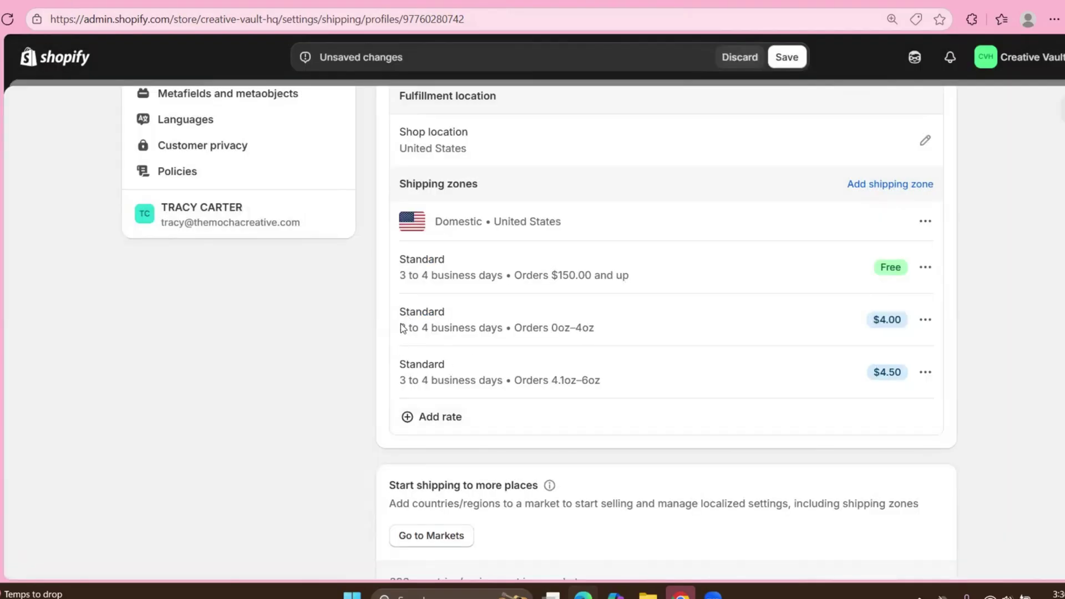
left_click_drag(397, 327, 594, 342)
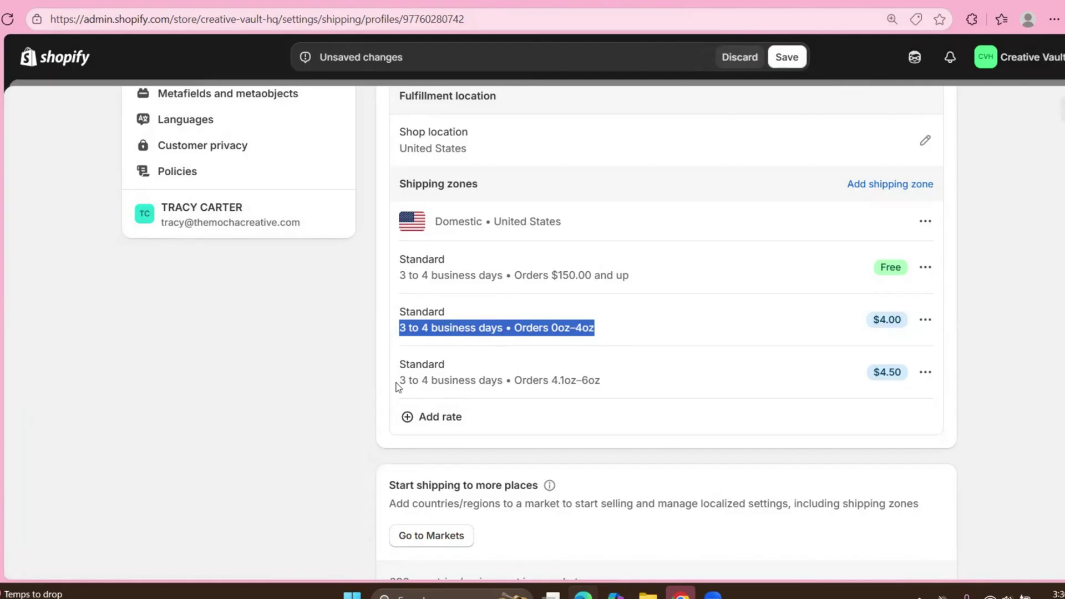
left_click_drag(398, 384, 602, 387)
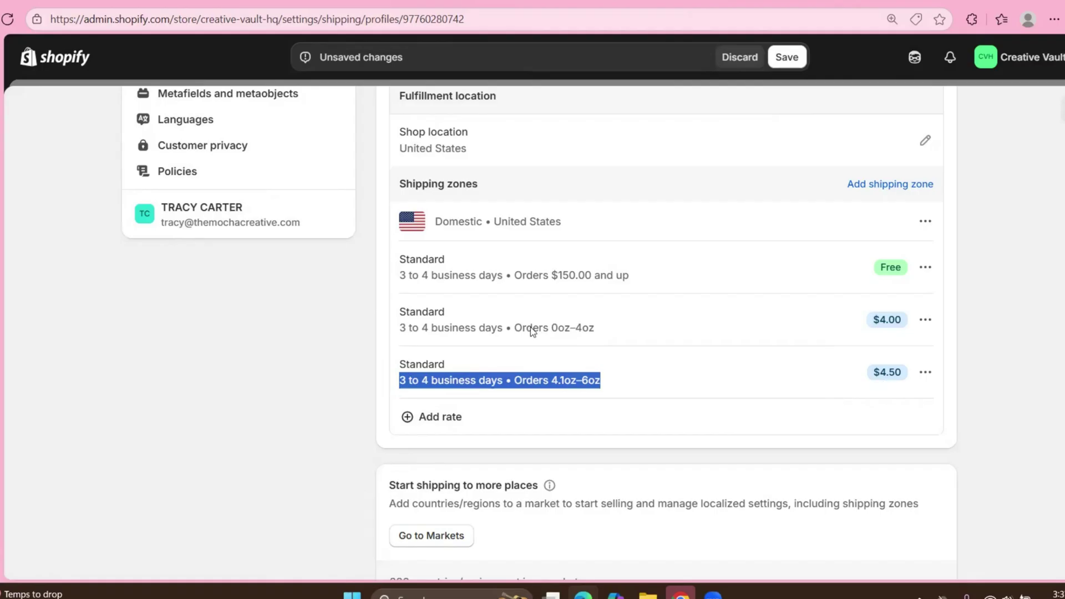
Start another Domestic zone flat rate using Standard (3 to 4 business days) with a price of $5.
left_click(450, 417)
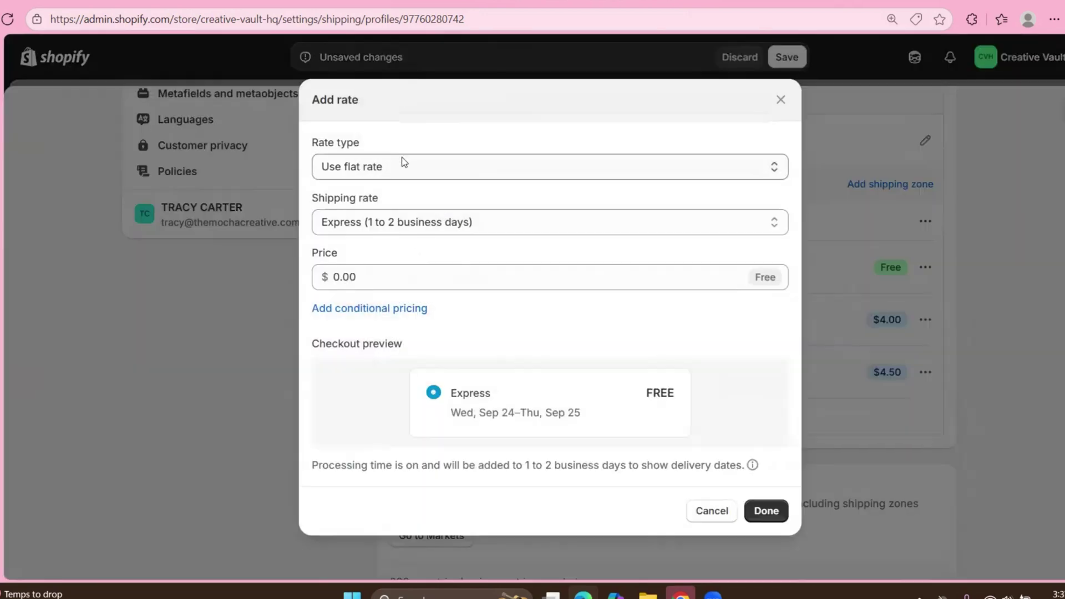
left_click(399, 223)
left_click(395, 264)
left_click(418, 273)
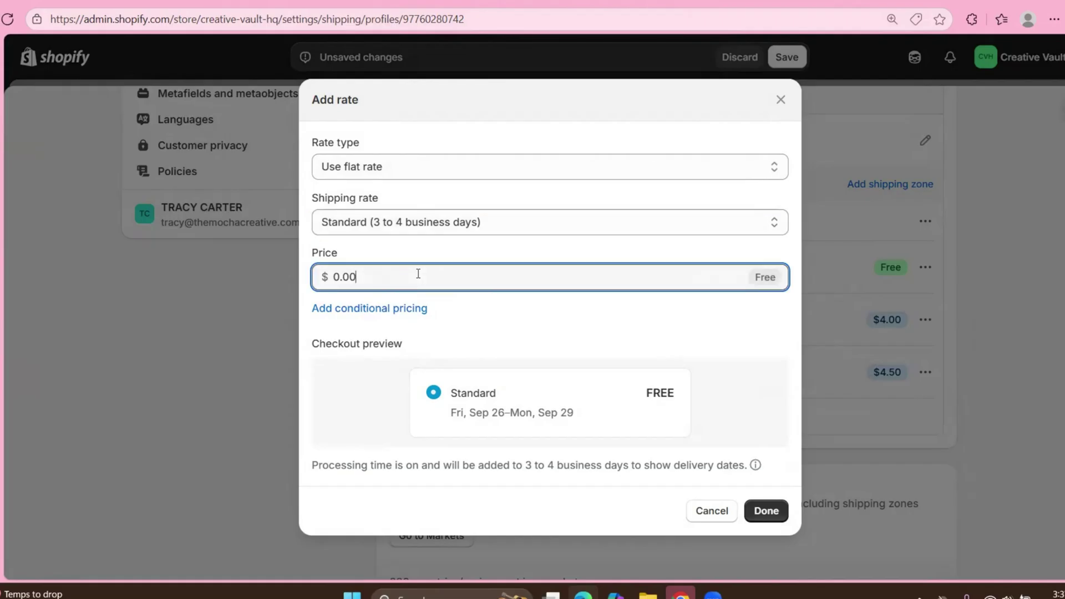
type("5")
key("BackSpace")
key("BackSpace")
key("BackSpace")
key("BackSpace")
key("BackSpace")
type("5")
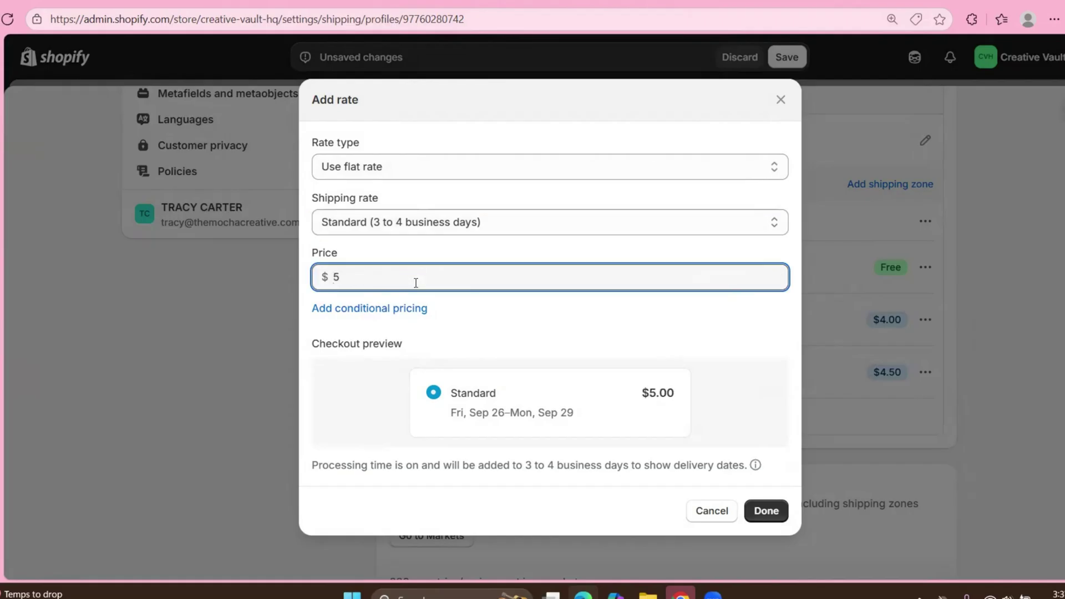
Limit the $5 rate to item weights from 6.1 to 8 oz and add it to the zone.
left_click(395, 309)
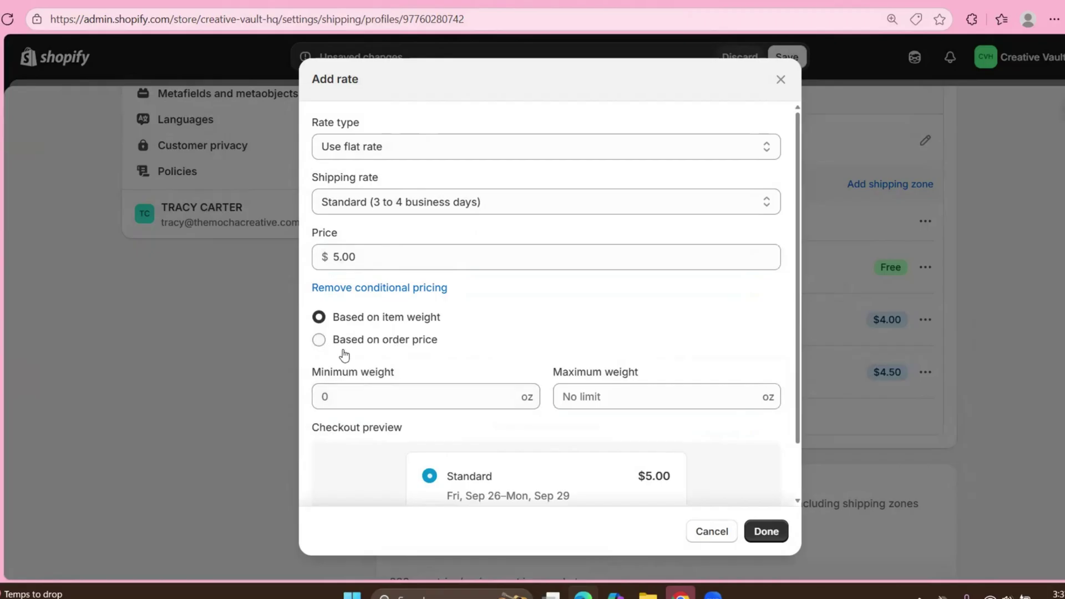
left_click(418, 408)
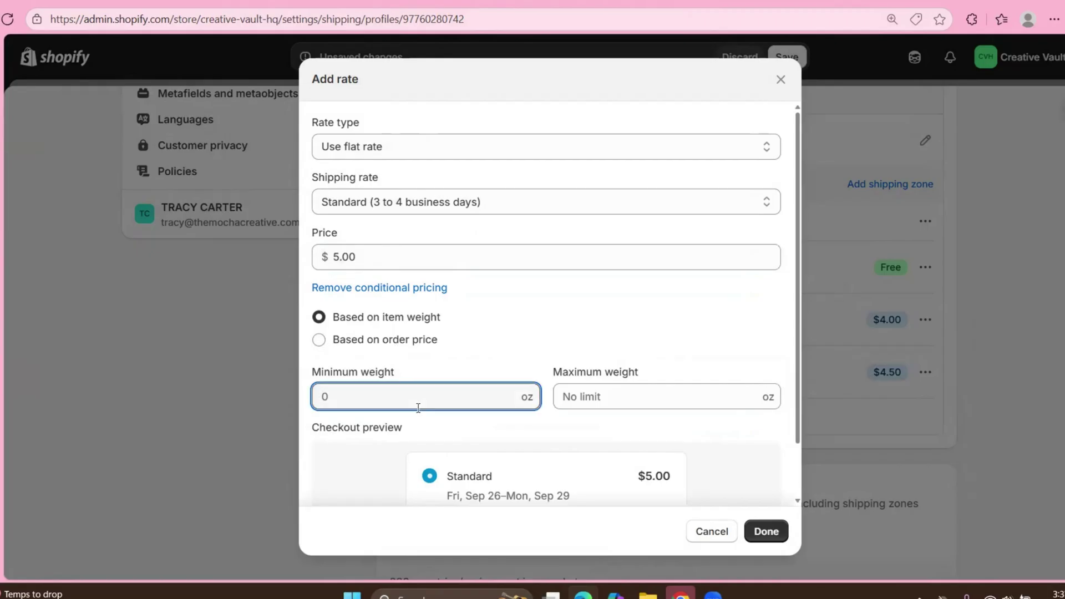
type("6.1")
left_click(633, 396)
type("8")
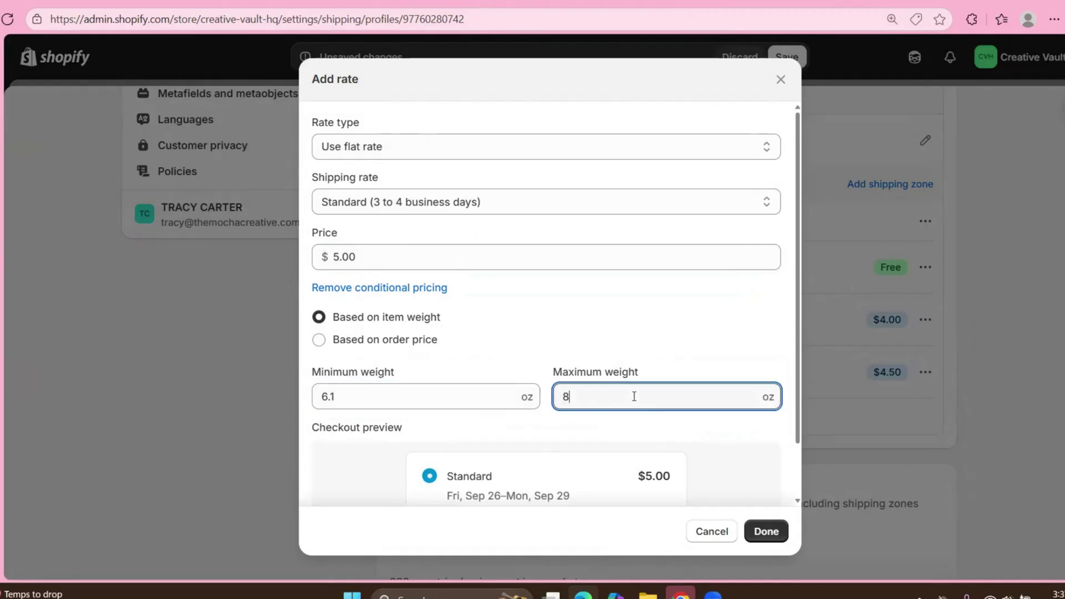
left_click(765, 530)
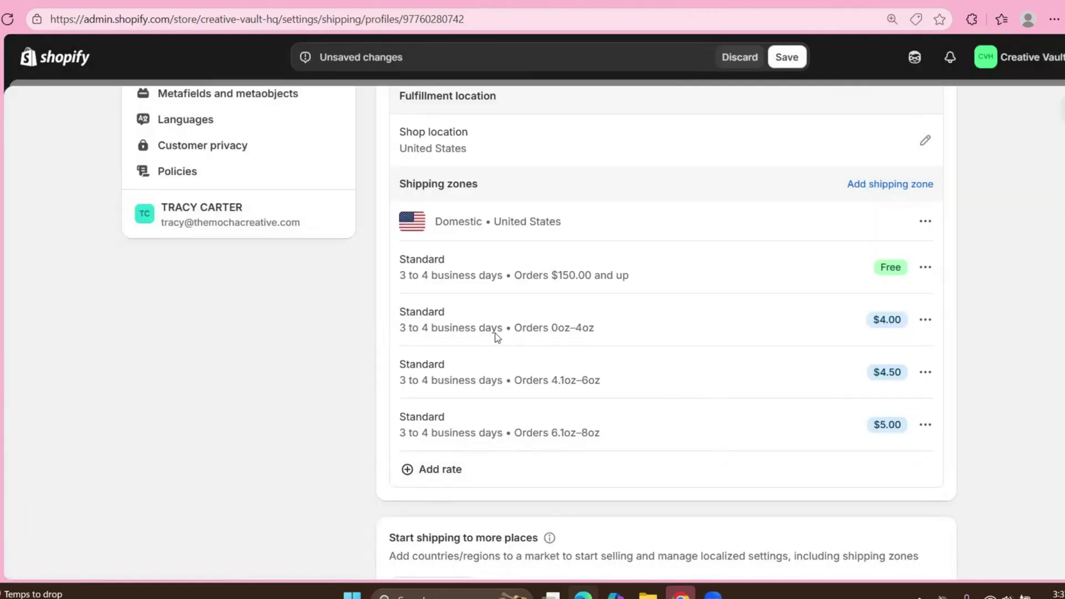
scroll(501, 299, "down", 3)
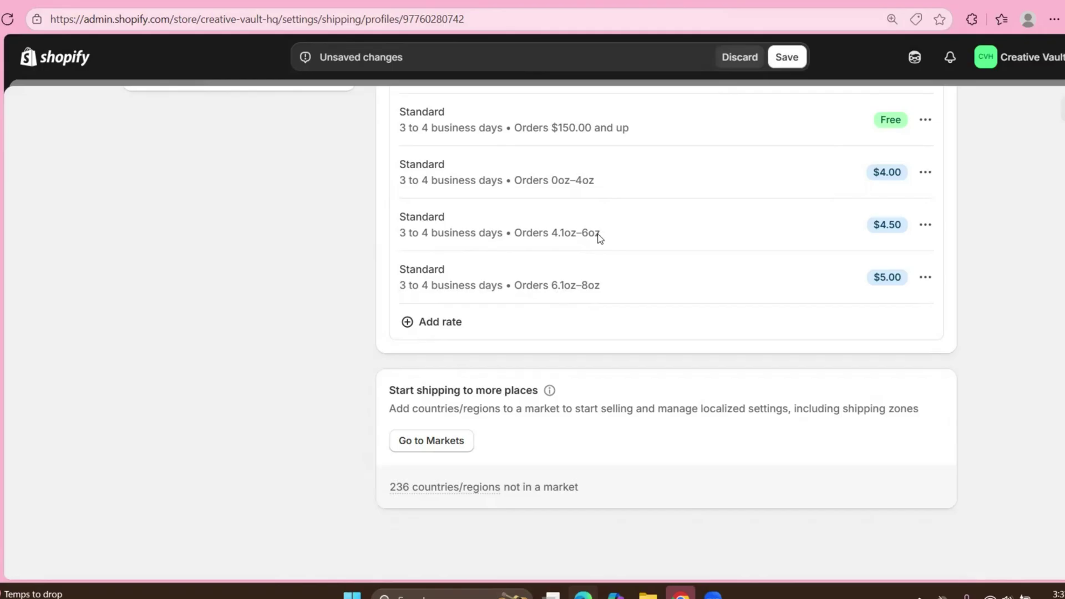
scroll(597, 237, "down", 1)
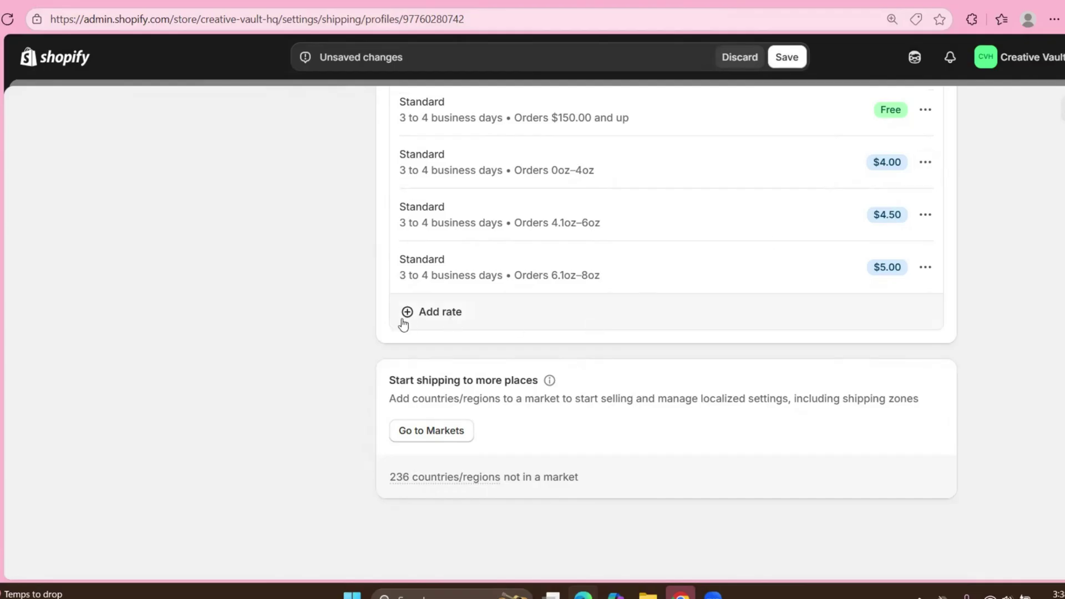
left_click(443, 312)
left_click(713, 511)
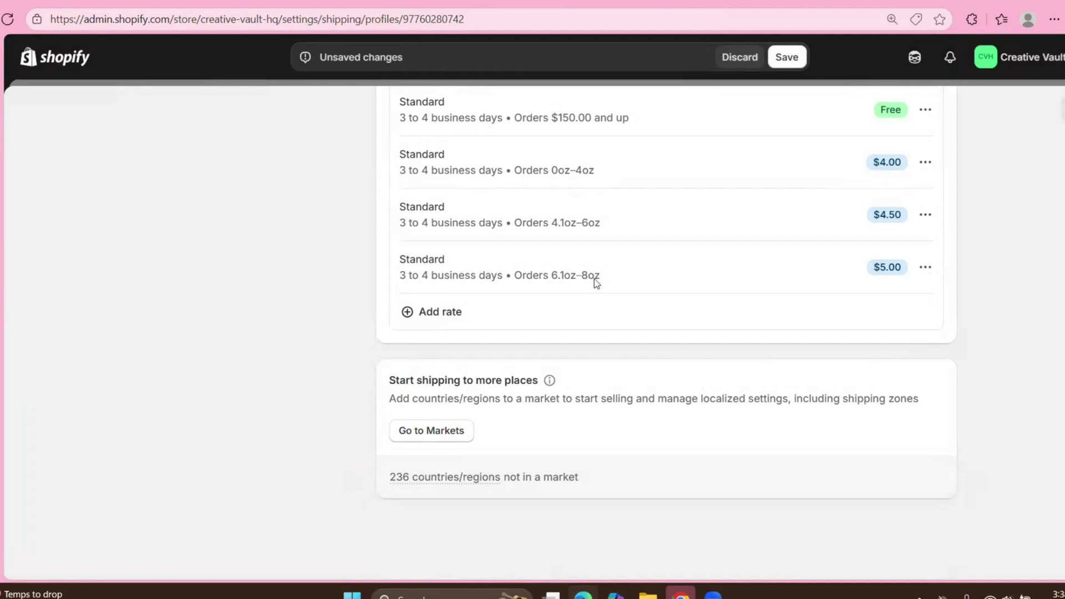
Start another Domestic zone flat rate using Standard (3 to 4 business days) with a price of $5.50.
left_click(445, 317)
left_click(435, 221)
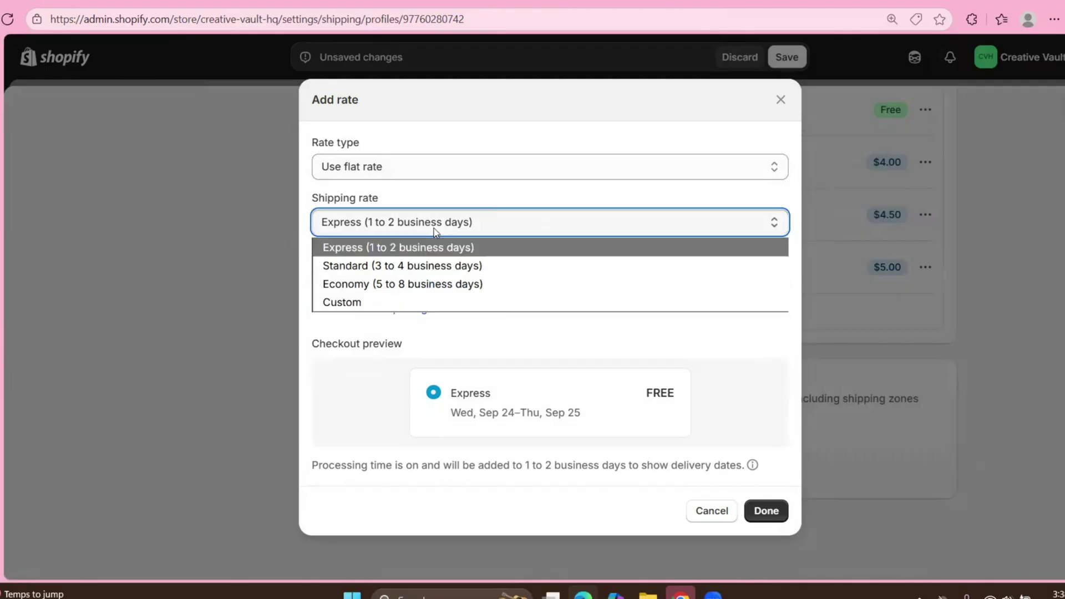
left_click(426, 268)
left_click(423, 273)
type("5.")
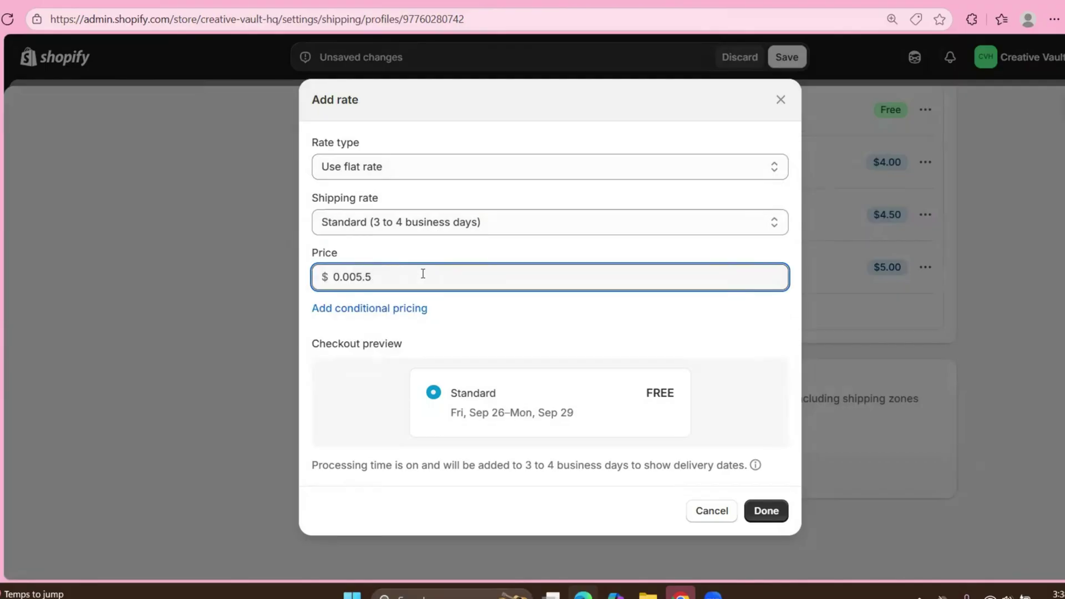
key("ctrl+a")
key("BackSpace")
type("5.50")
Make the $5.50 rate conditional on item weights from 8.1 to 10 oz and add it to the zone.
left_click(384, 314)
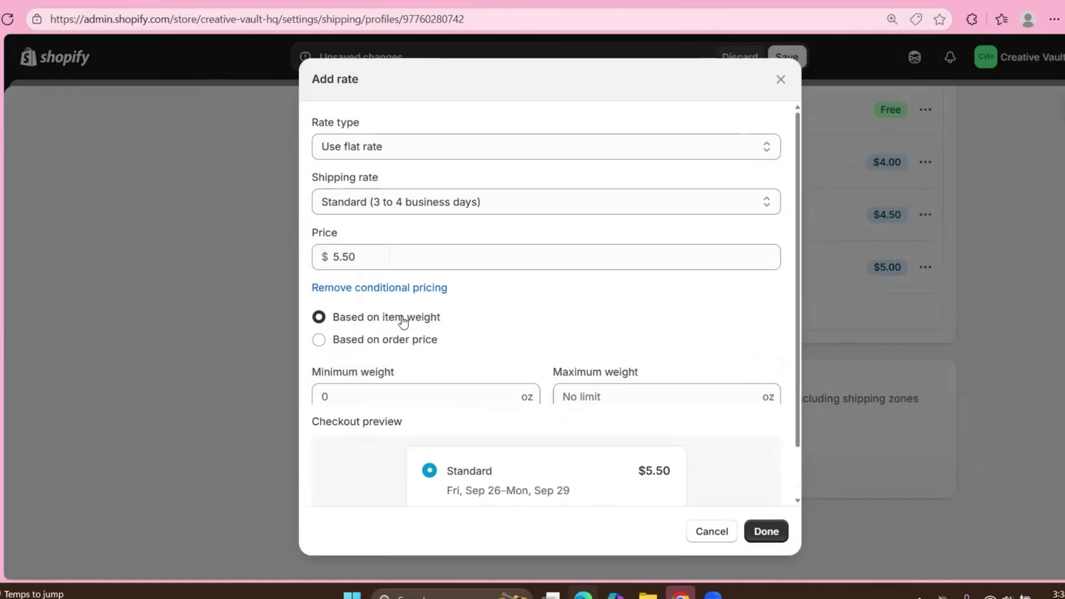
left_click(399, 395)
type("8.1")
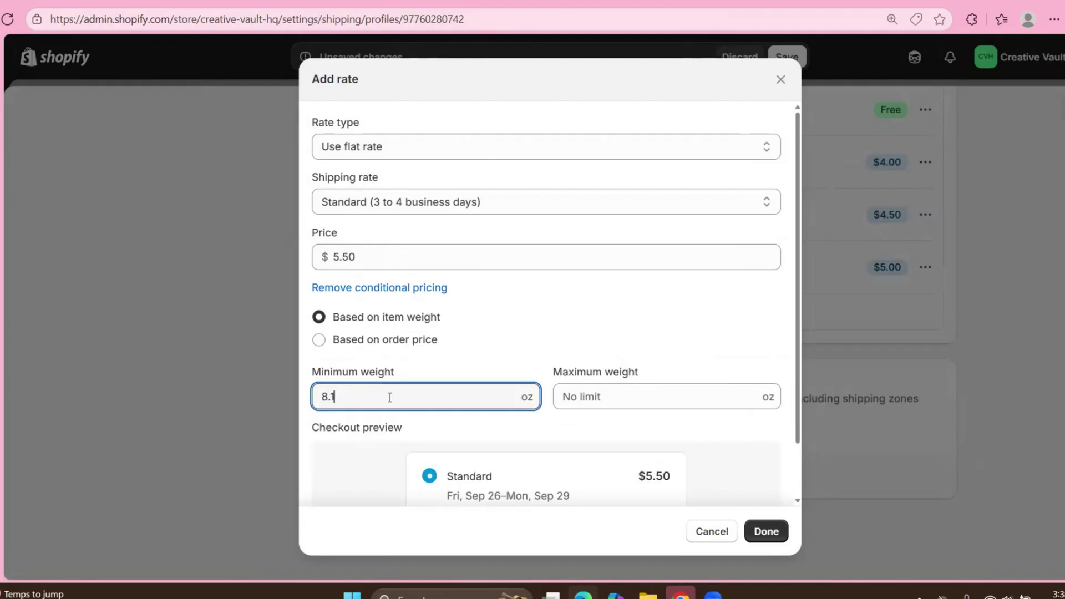
left_click(632, 400)
type("10")
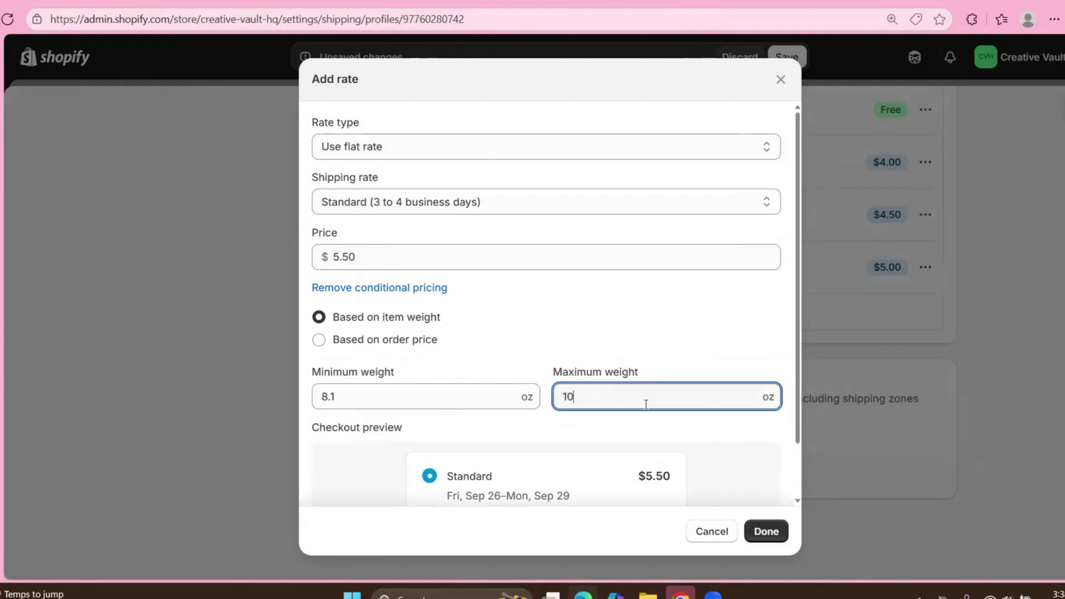
left_click(755, 532)
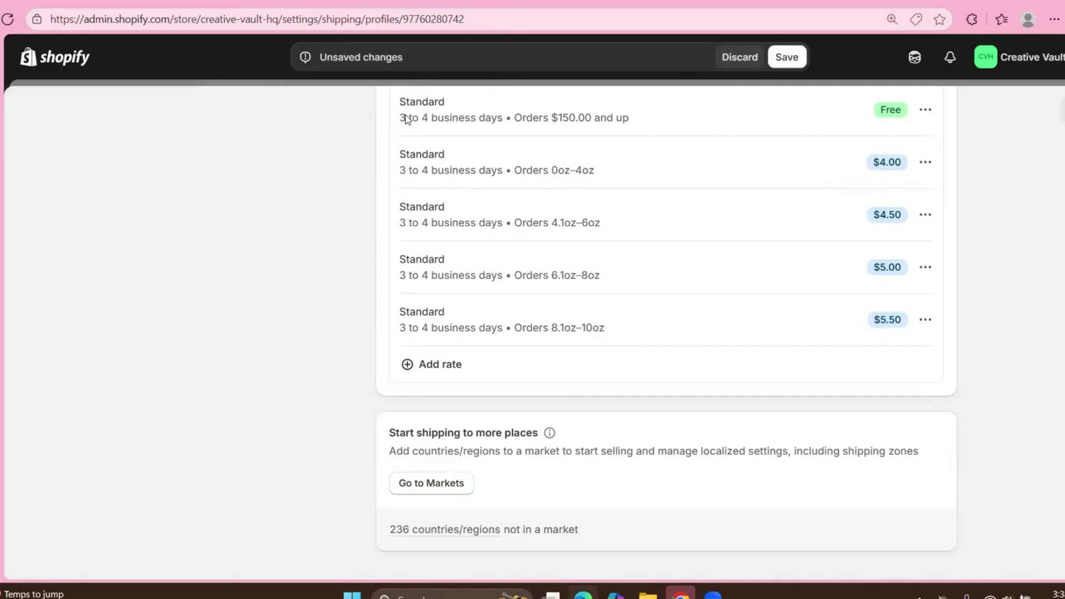
left_click_drag(391, 157, 909, 337)
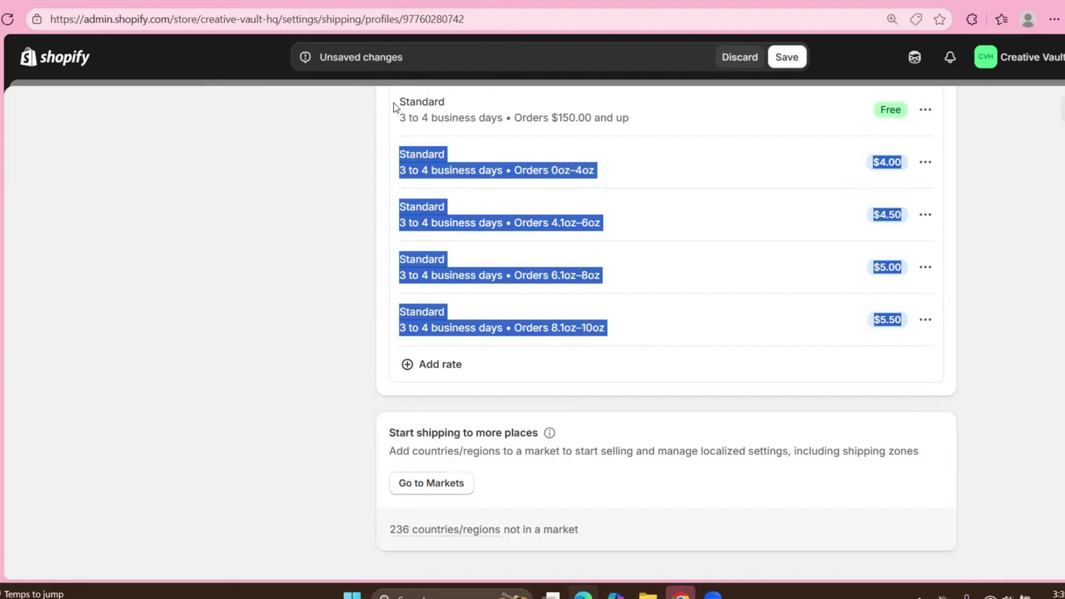
left_click_drag(395, 107, 658, 122)
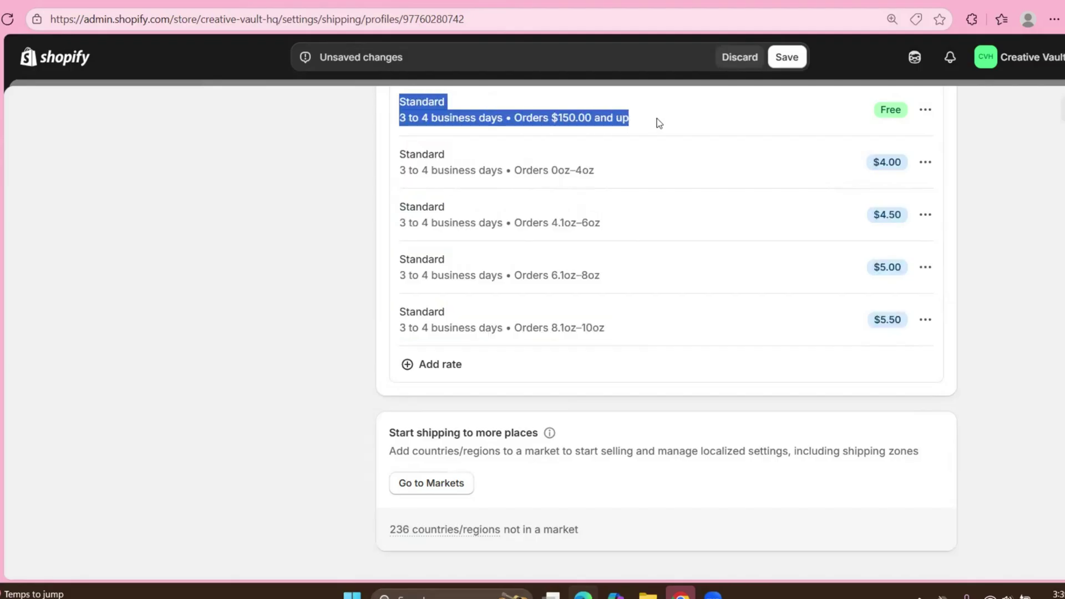
left_click(793, 125)
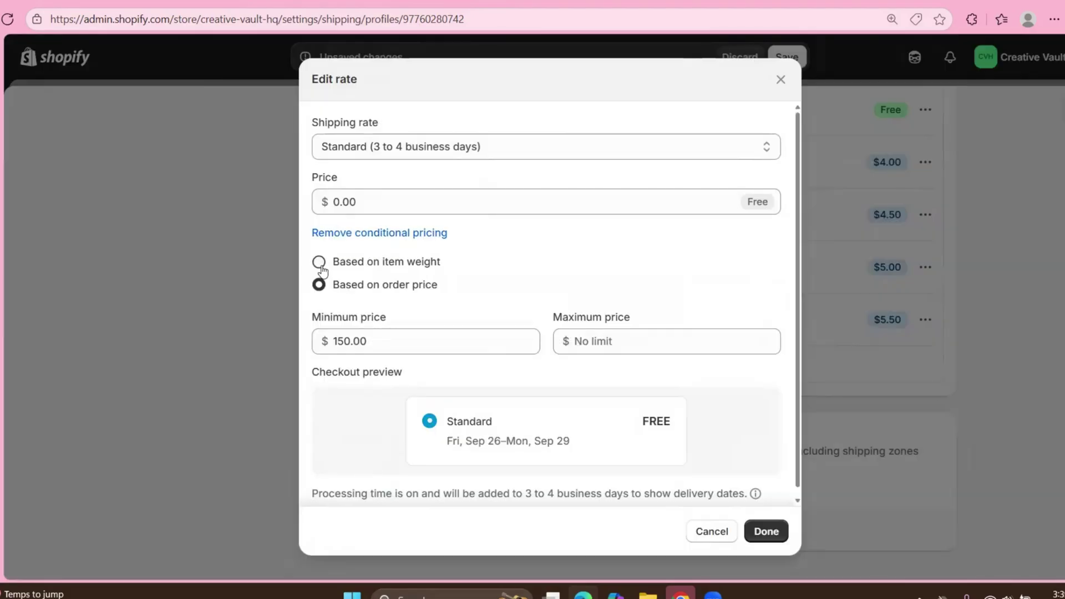
left_click(320, 264)
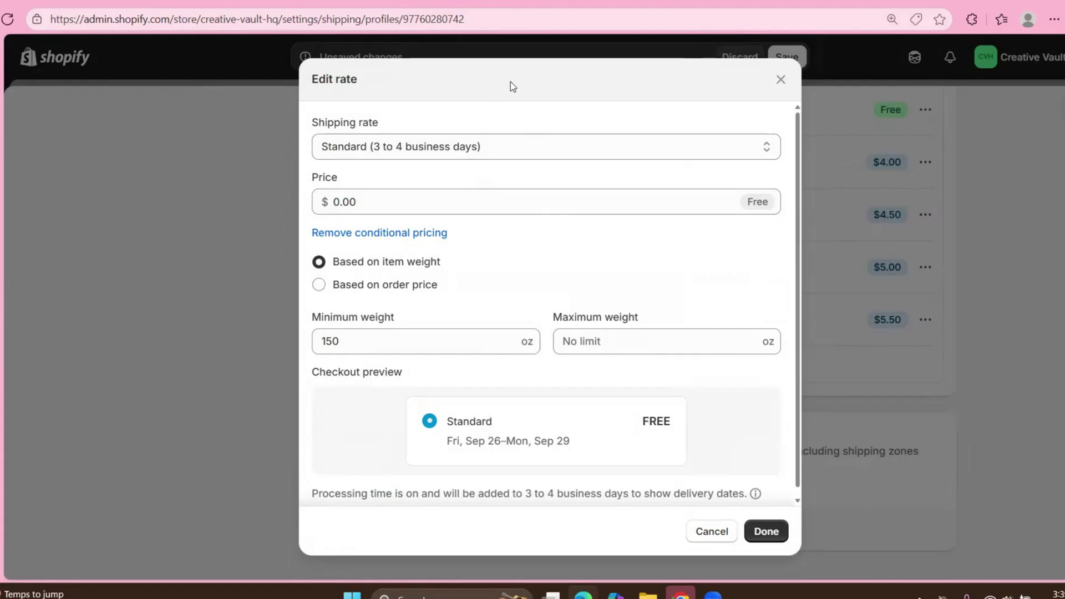
left_click(708, 531)
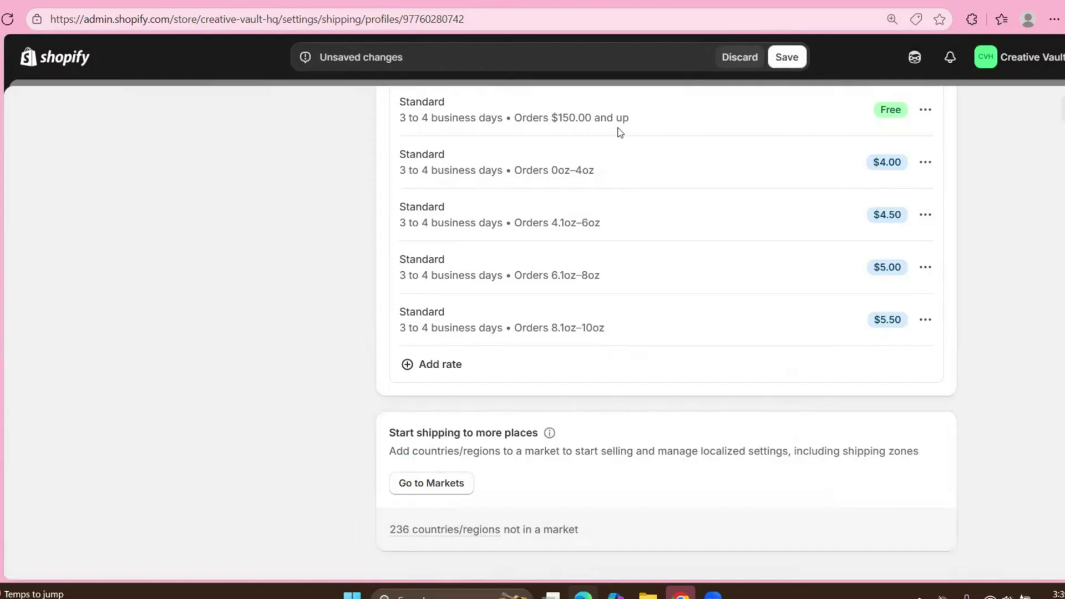
Change the free Standard rate's condition to item weight with a minimum of 10.1 oz and no maximum.
left_click(930, 112)
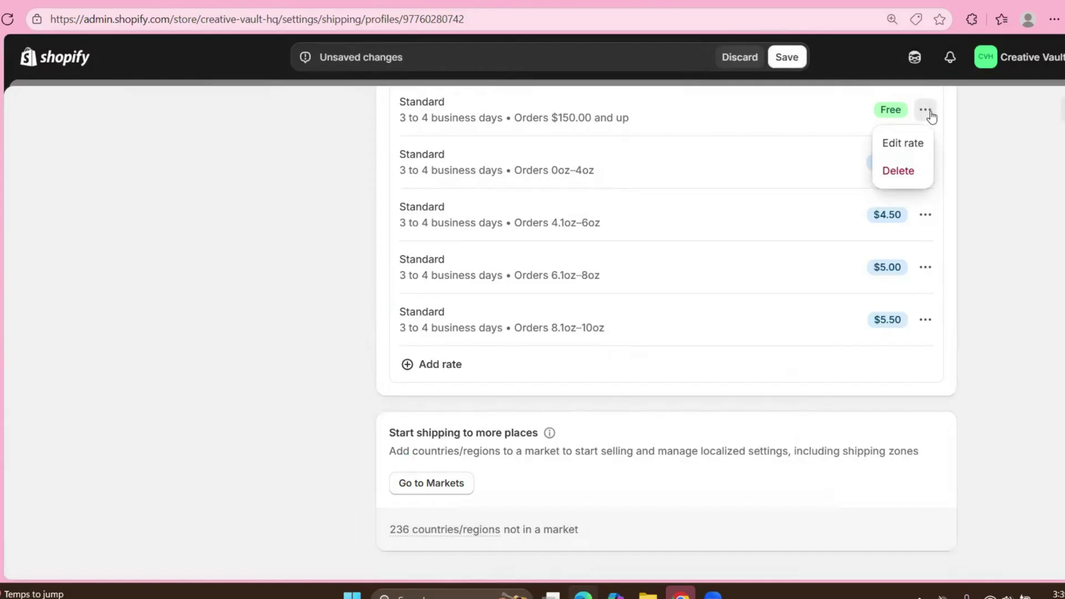
left_click(909, 143)
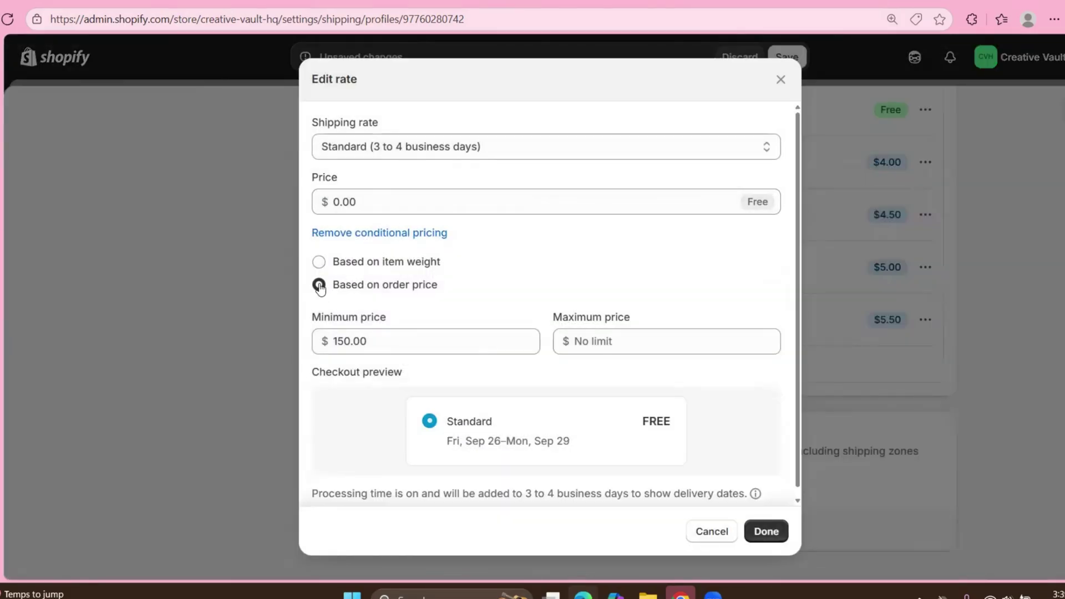
left_click(319, 262)
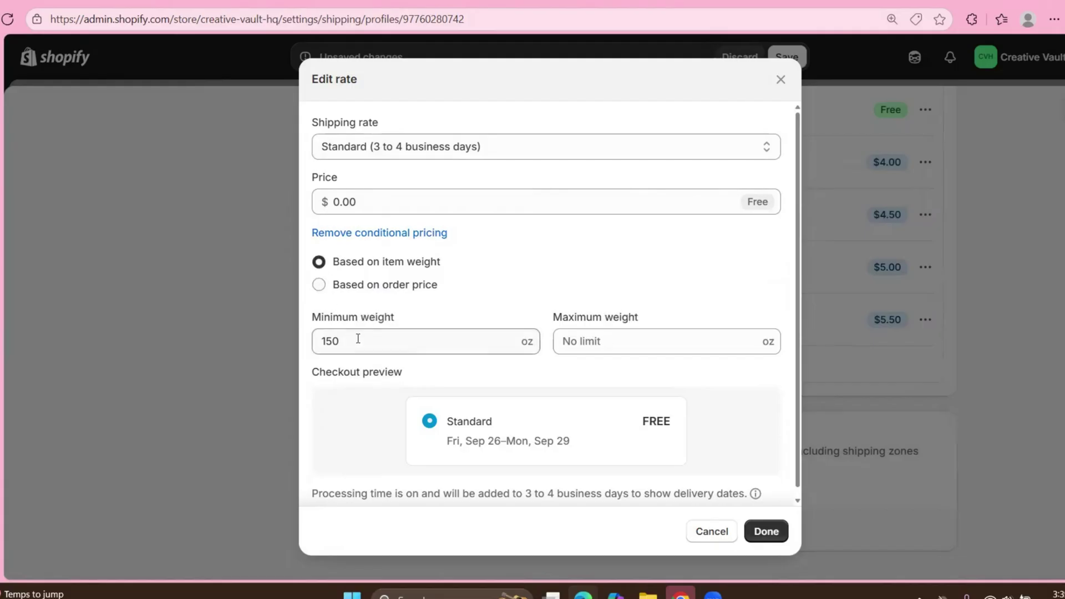
double_click(358, 338)
type("10.")
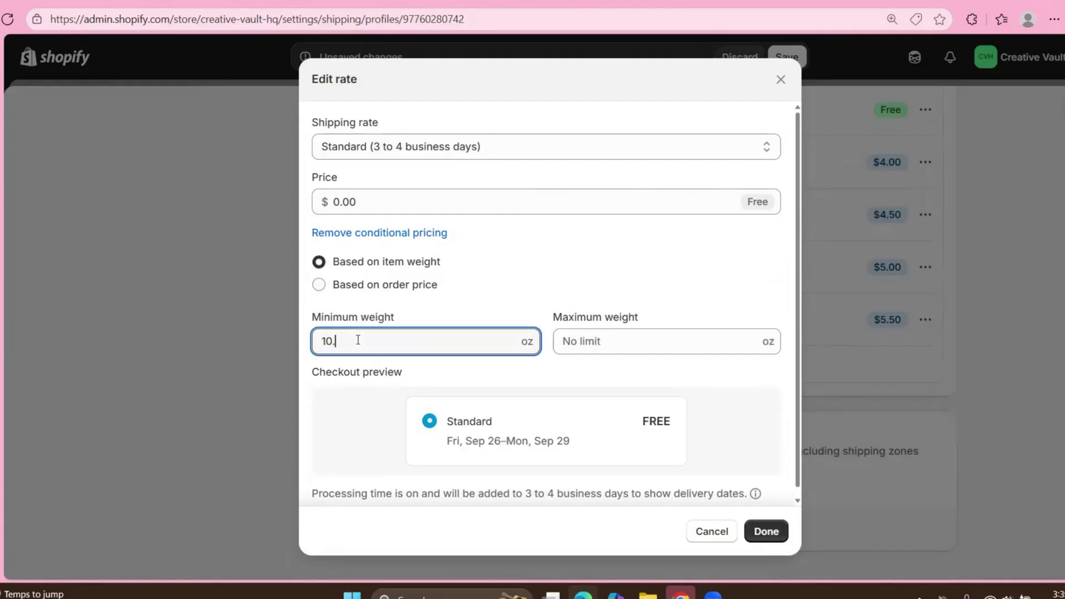
type("1")
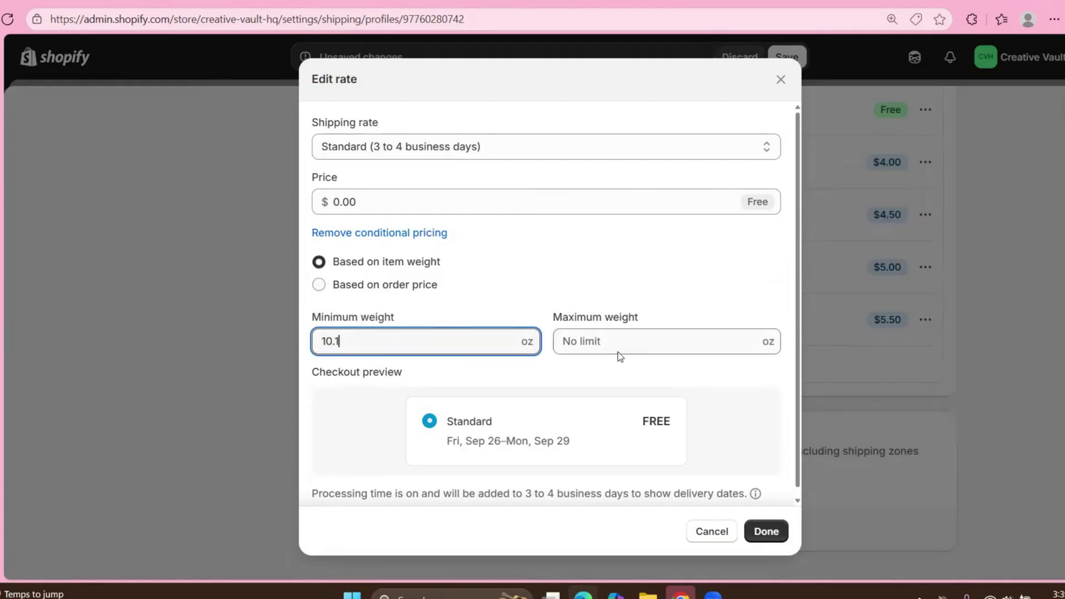
left_click(770, 535)
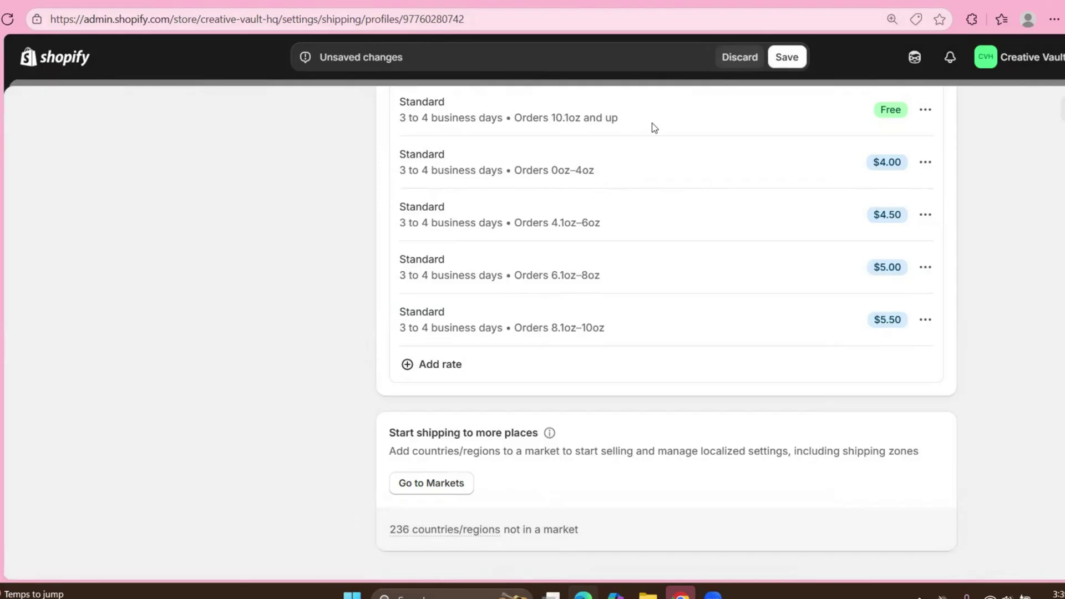
Delete the four paid weight-based Standard rates from the Domestic zone, keeping only the free rate.
left_click(926, 162)
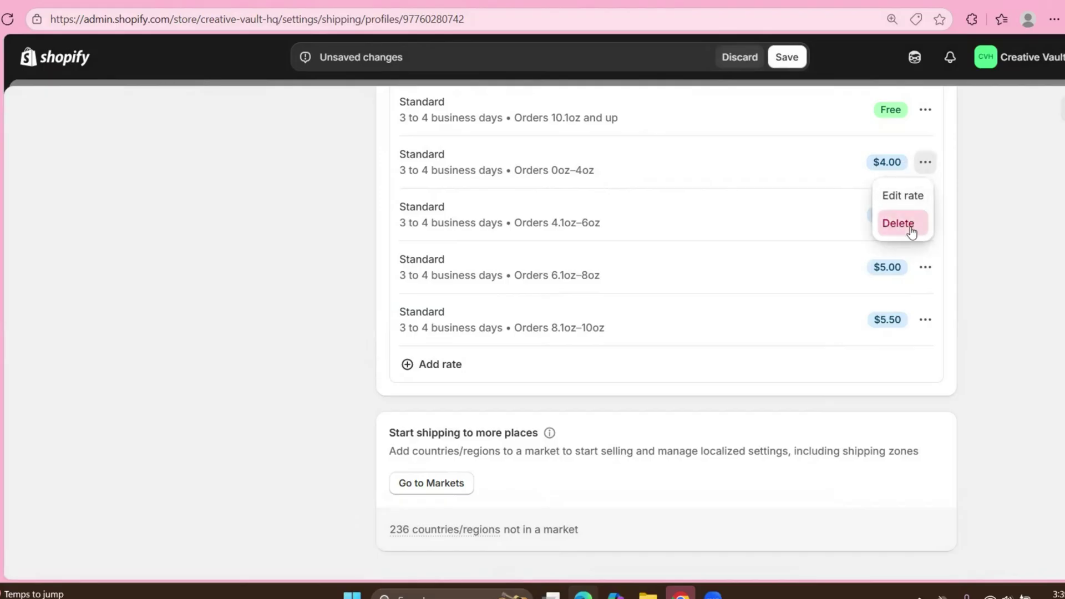
left_click(903, 223)
left_click(925, 162)
left_click(907, 224)
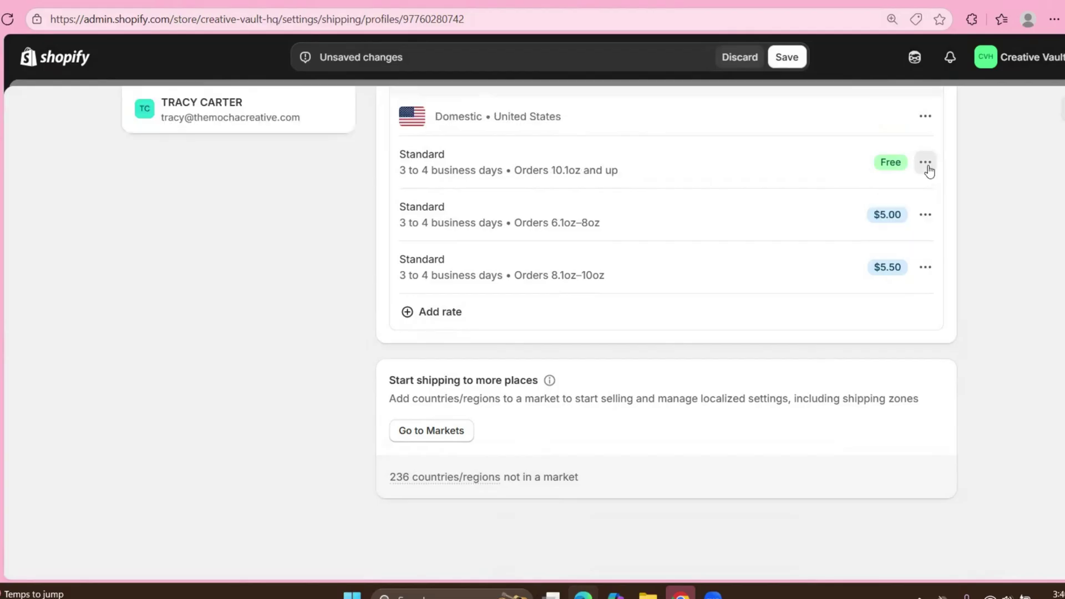
left_click(925, 163)
left_click(925, 214)
left_click(925, 215)
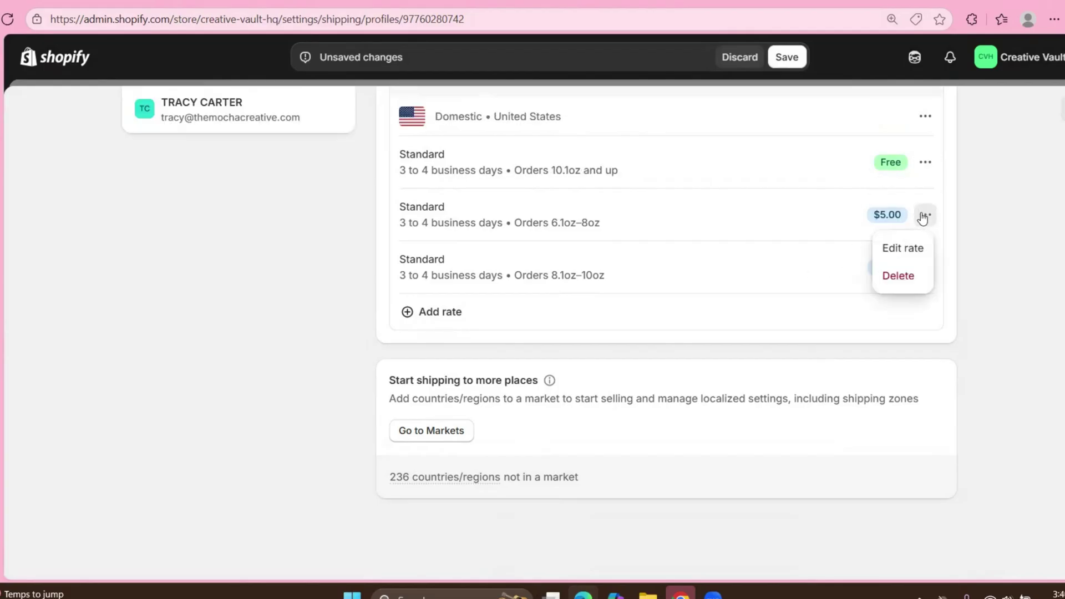
left_click(899, 273)
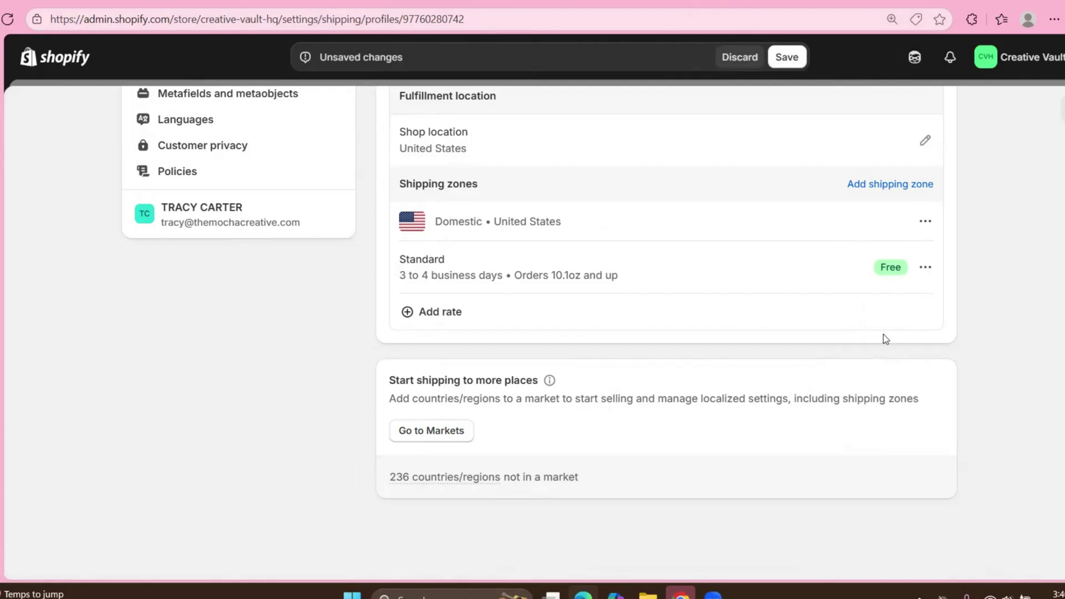
left_click(460, 327)
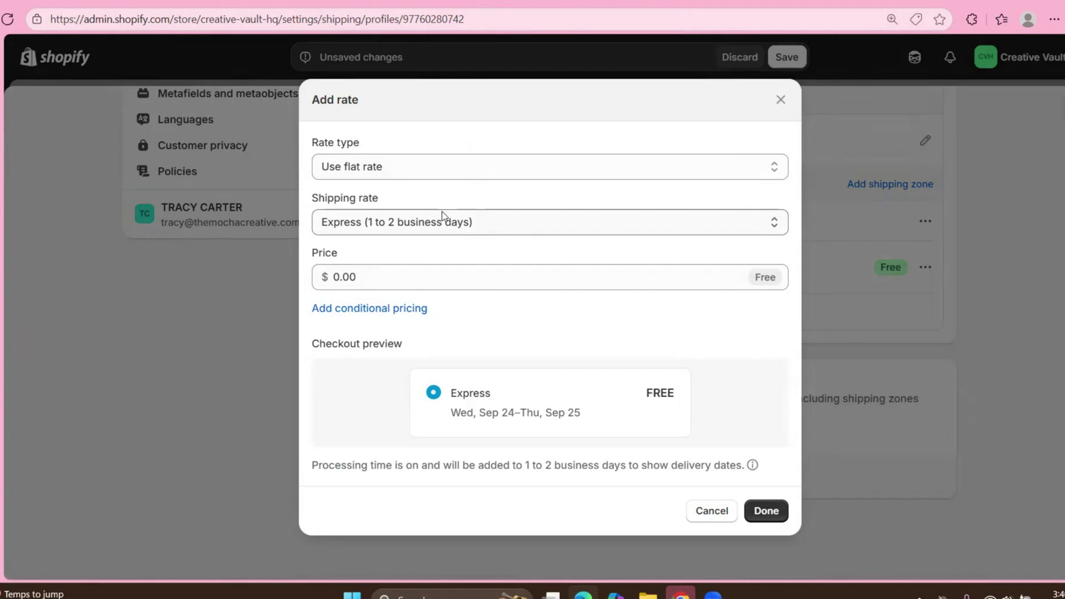
left_click(442, 216)
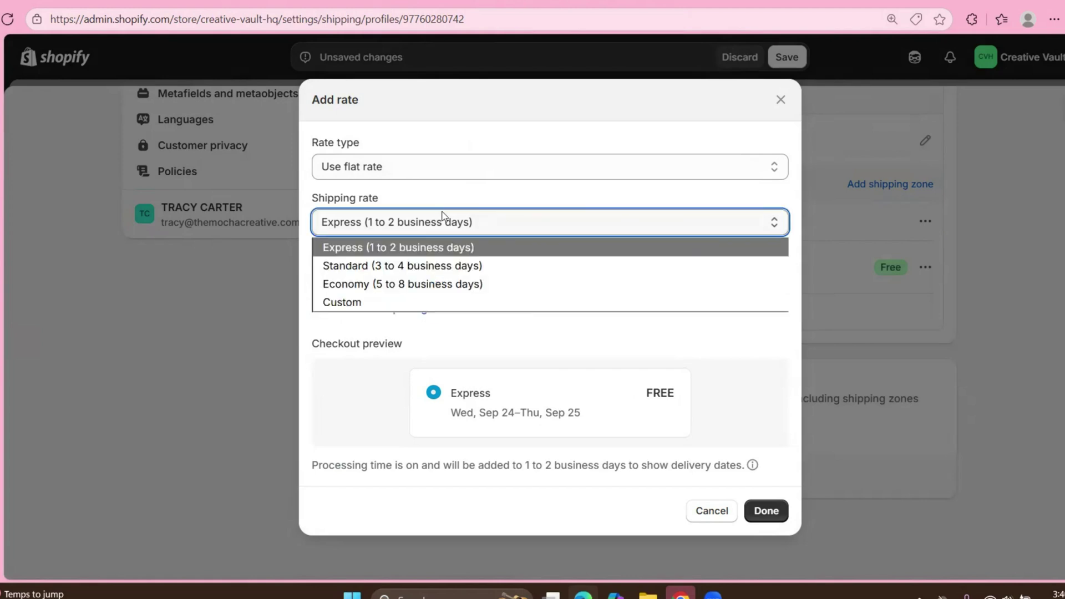
left_click(432, 260)
left_click(376, 167)
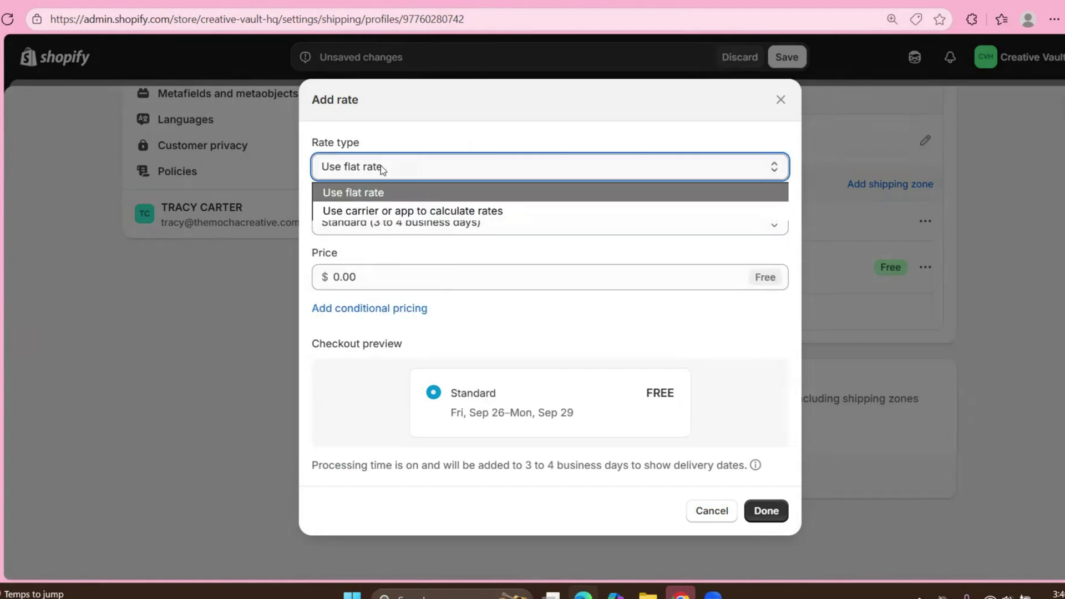
left_click(415, 275)
double_click(415, 276)
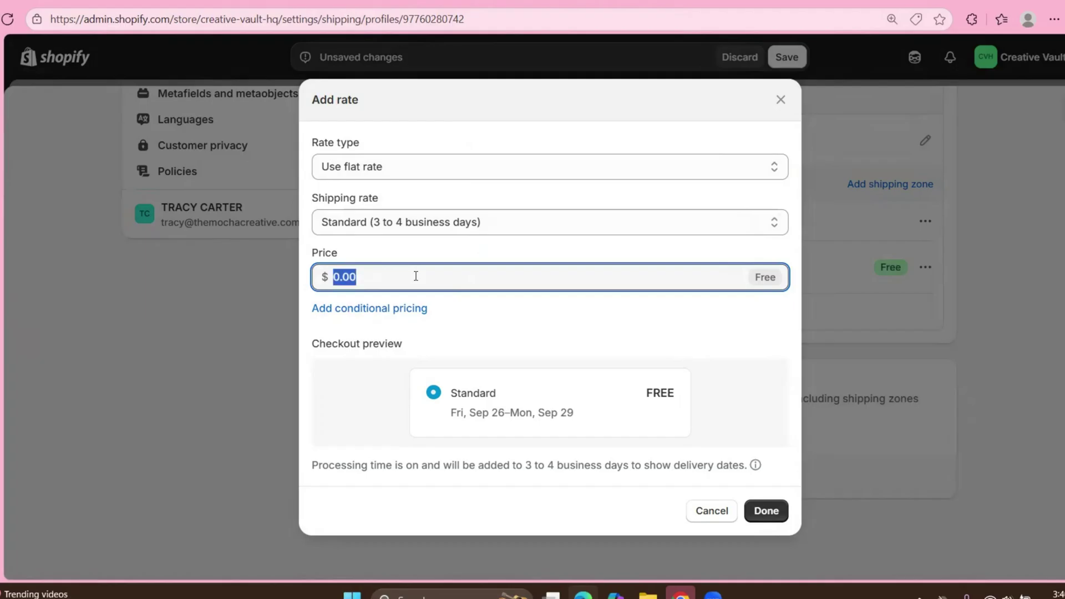
left_click(386, 309)
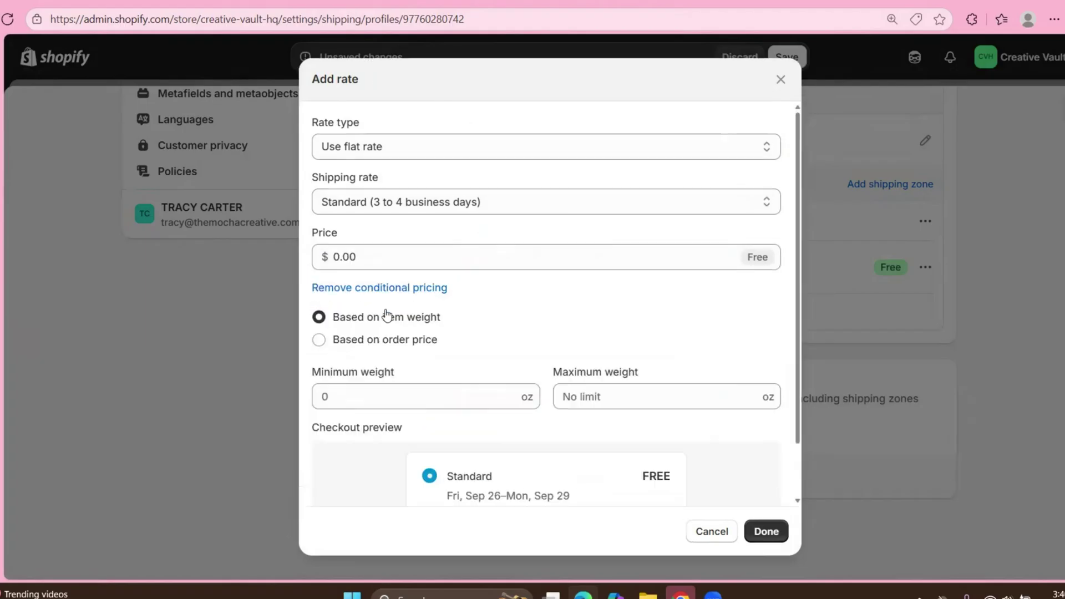
left_click(318, 340)
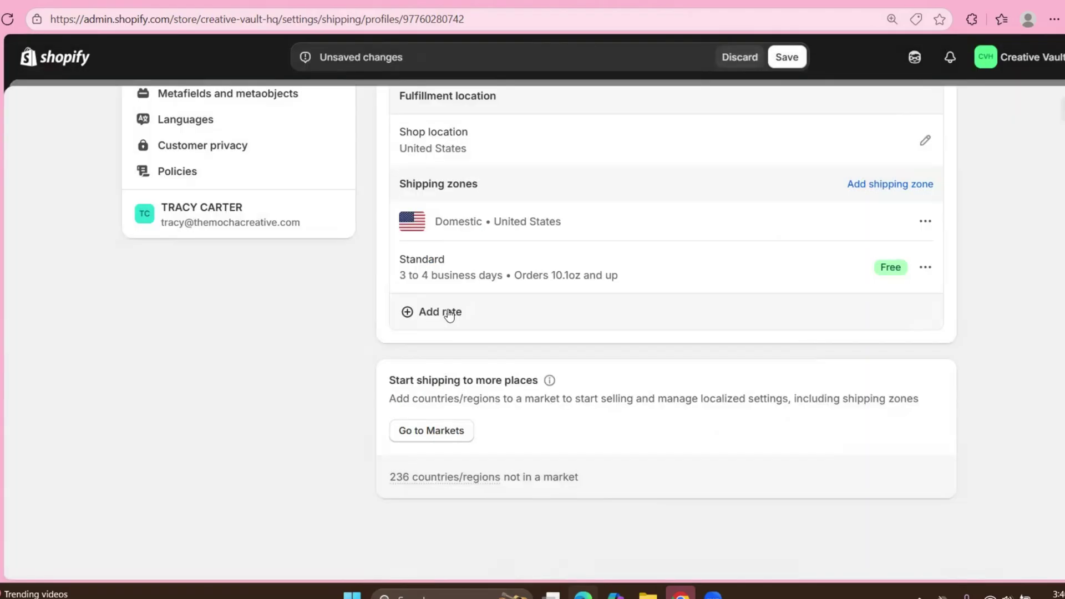
Start a Standard (3 to 4 business days) flat rate for the Domestic zone, conditional on order prices from $5 to $10.
left_click(444, 311)
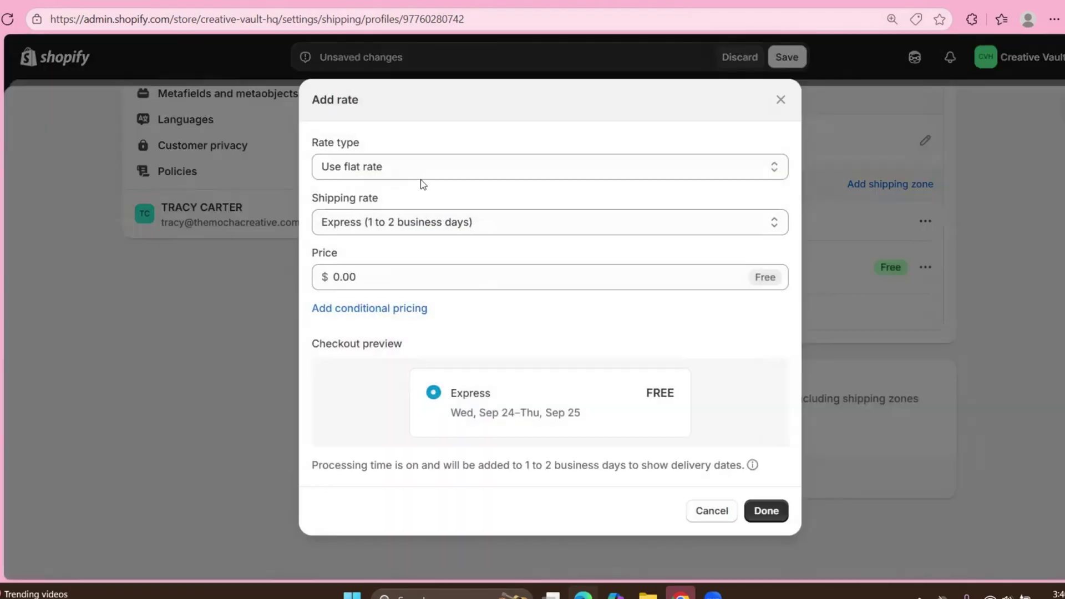
left_click(424, 221)
left_click(423, 267)
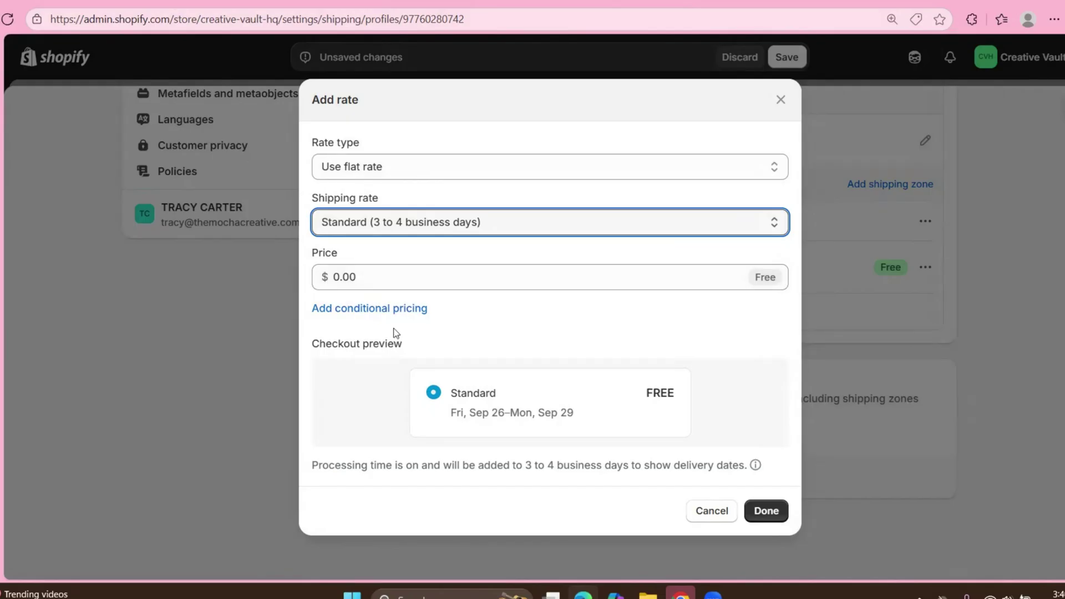
left_click(381, 309)
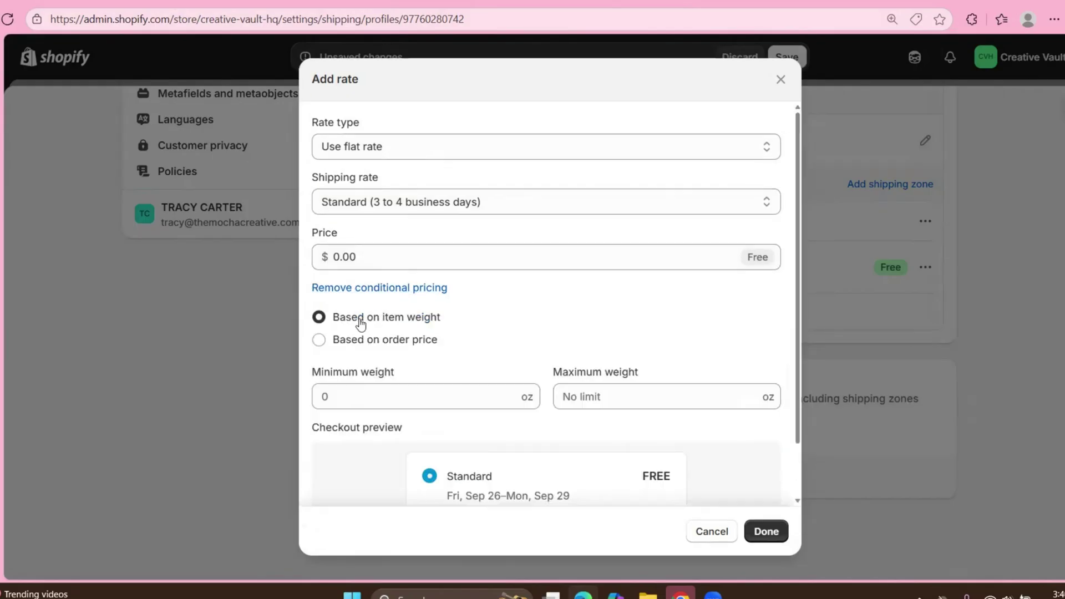
left_click(319, 340)
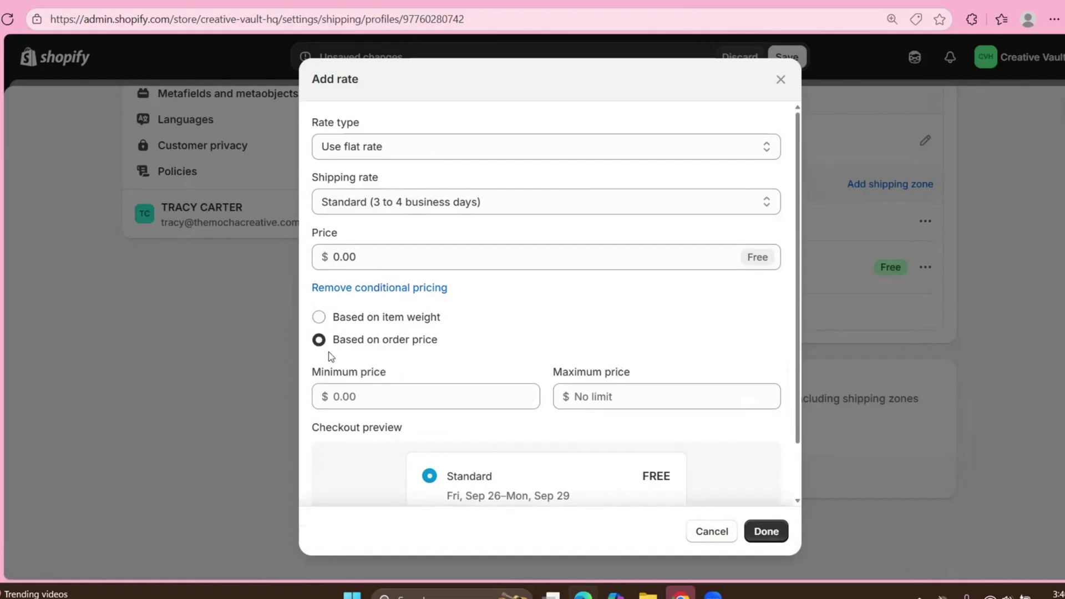
left_click(367, 397)
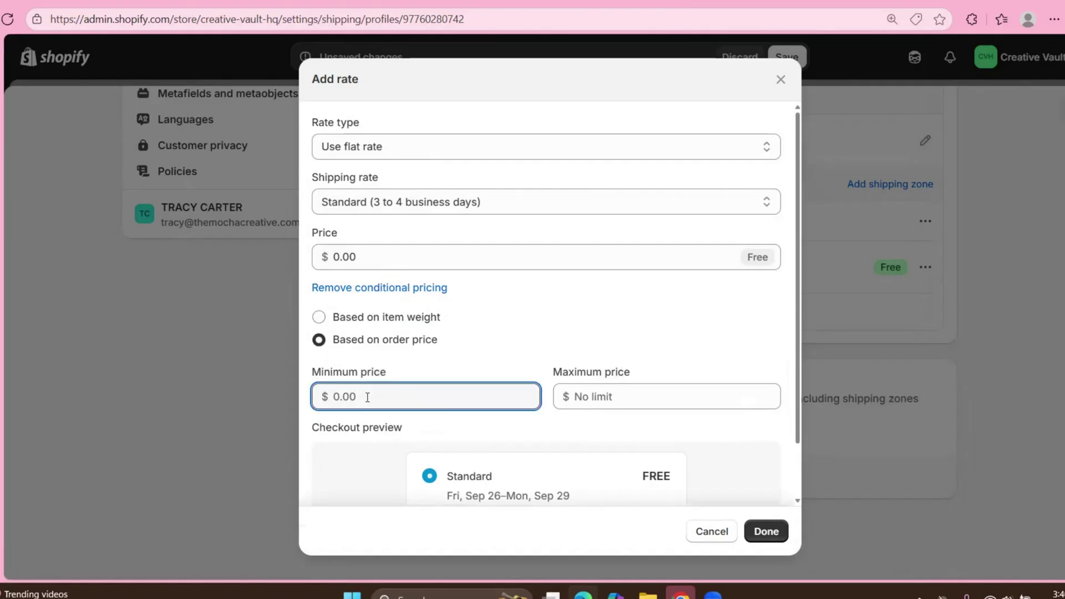
type("5.00")
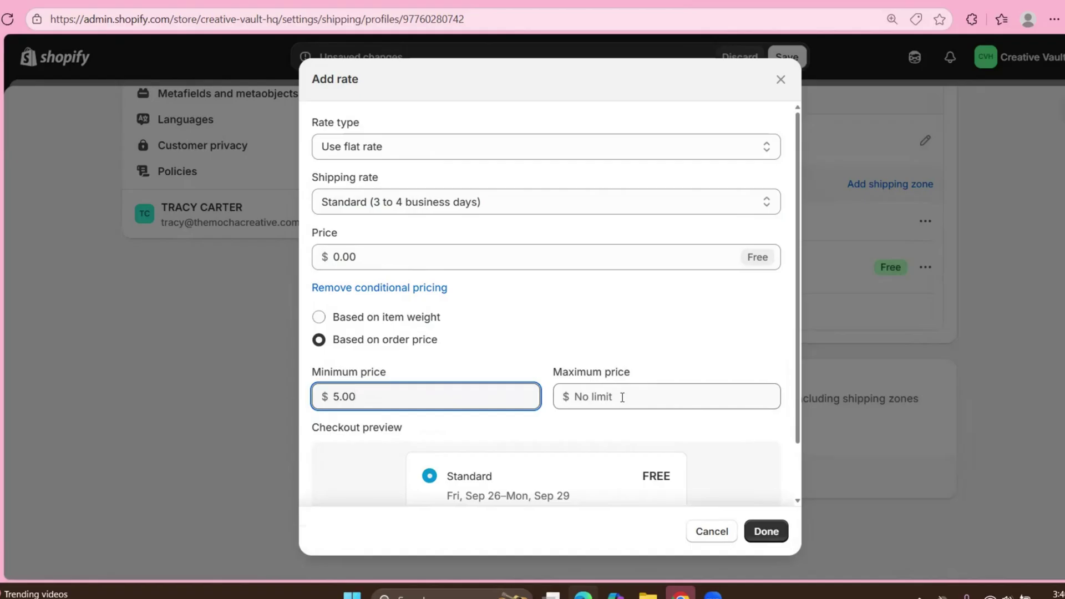
left_click(622, 398)
type("10")
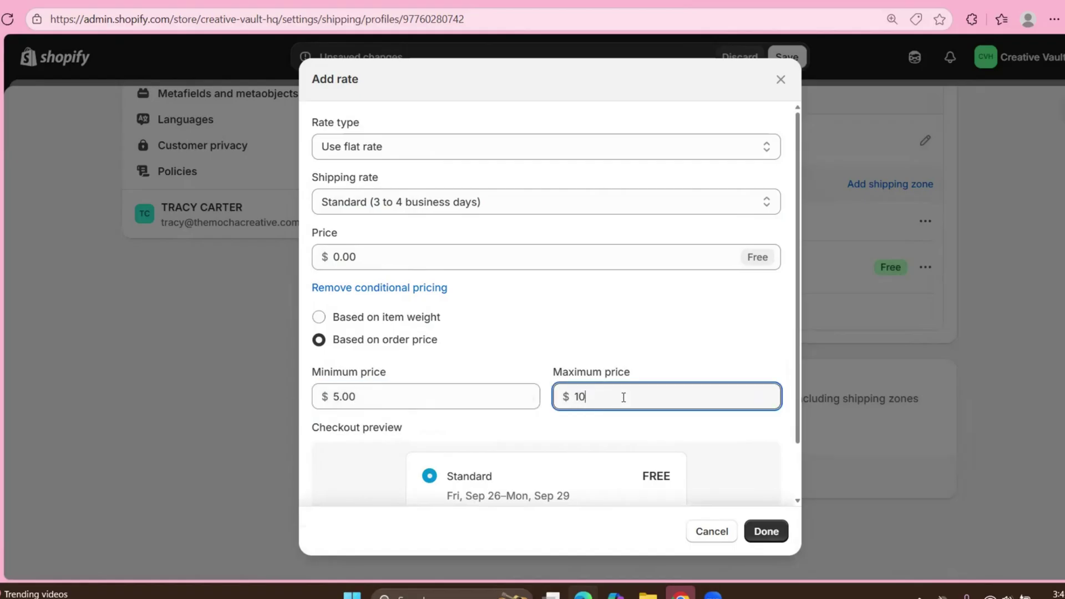
Set the new Standard rate's price to $4.50 and add it to the Domestic zone.
left_click(525, 262)
type("4")
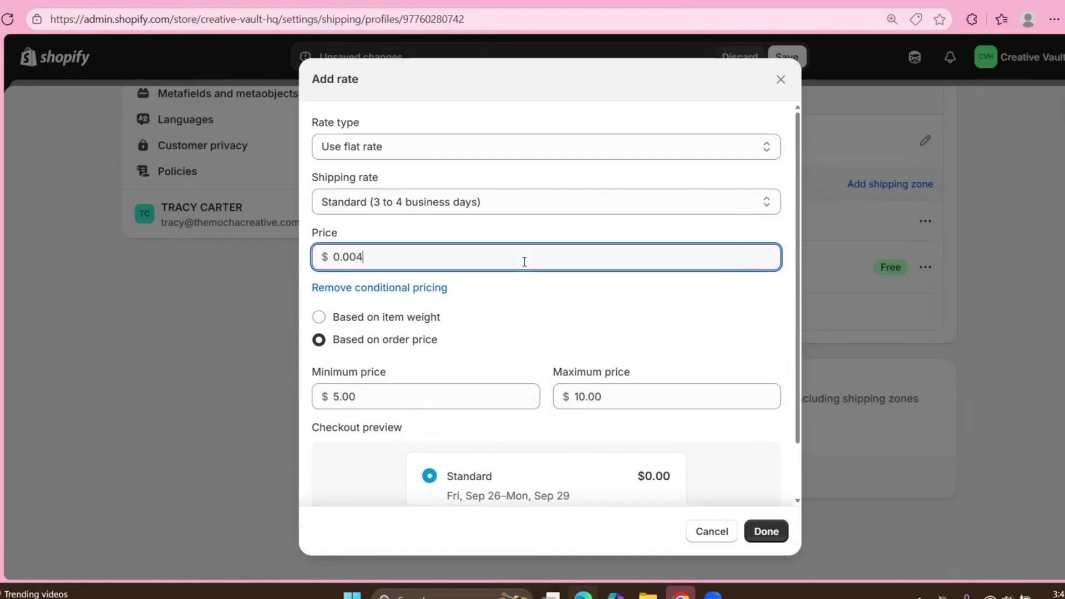
key("BackSpace")
key("BackSpace")
key("BackSpace")
key("BackSpace")
key("BackSpace")
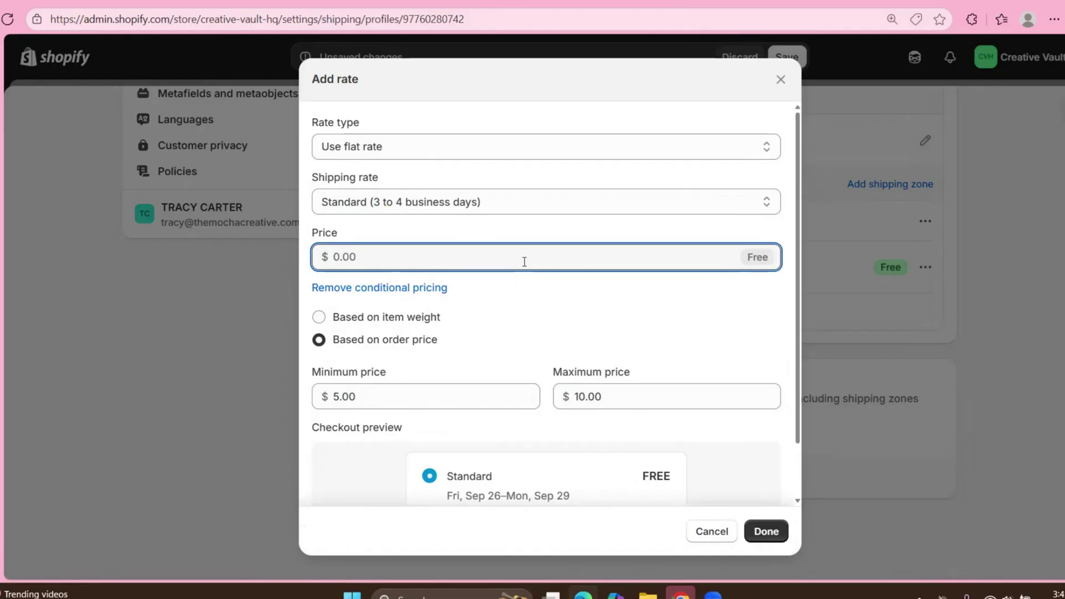
type("4.5")
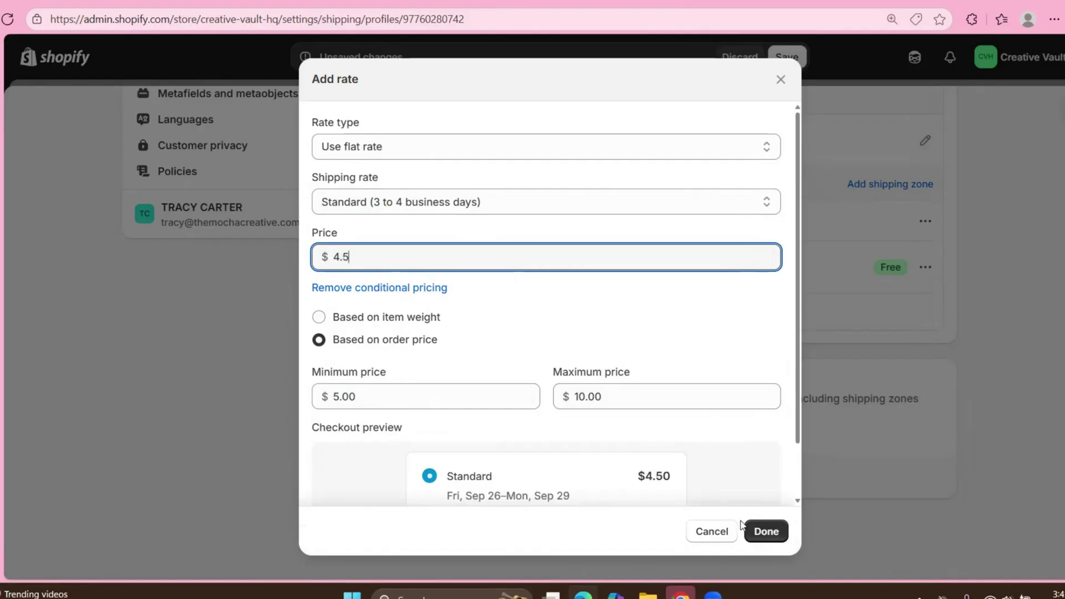
left_click(764, 532)
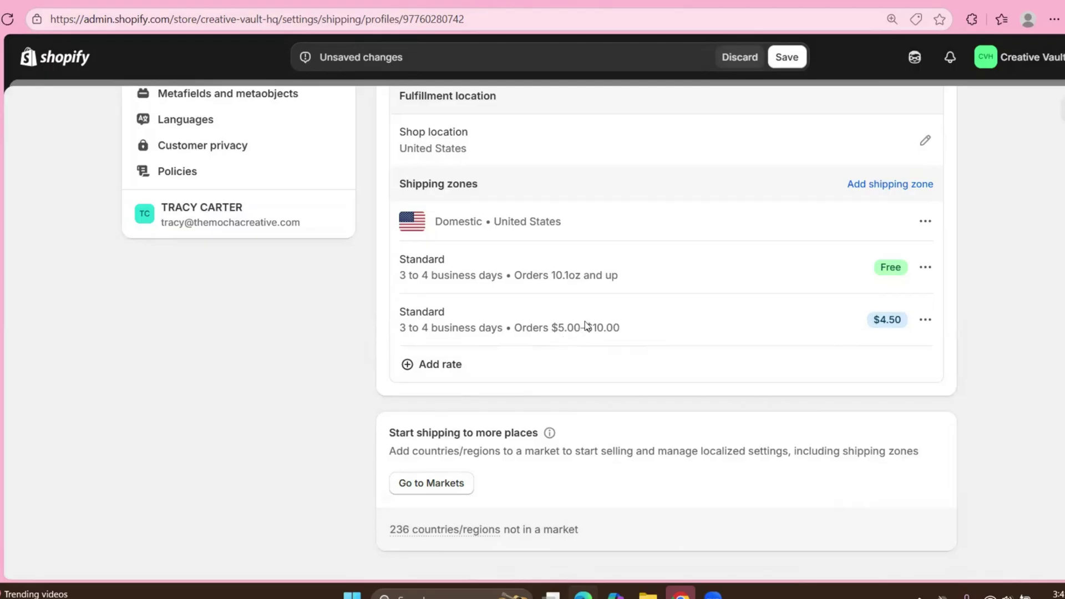
left_click_drag(591, 327, 622, 327)
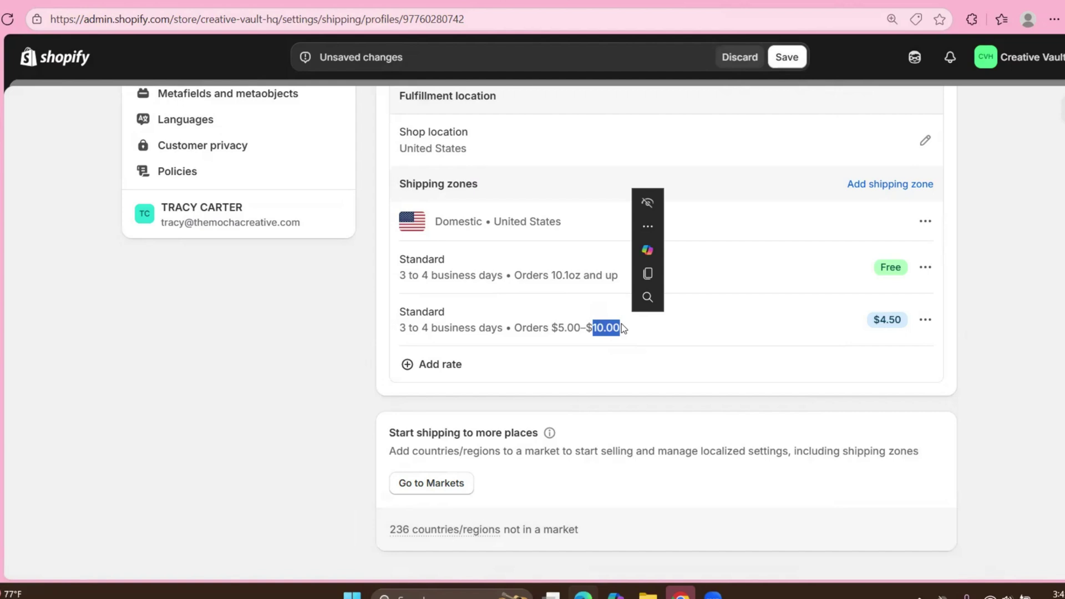
Start another Standard (3 to 4 business days) flat rate for the Domestic zone, with conditional pricing based on order price.
left_click(422, 364)
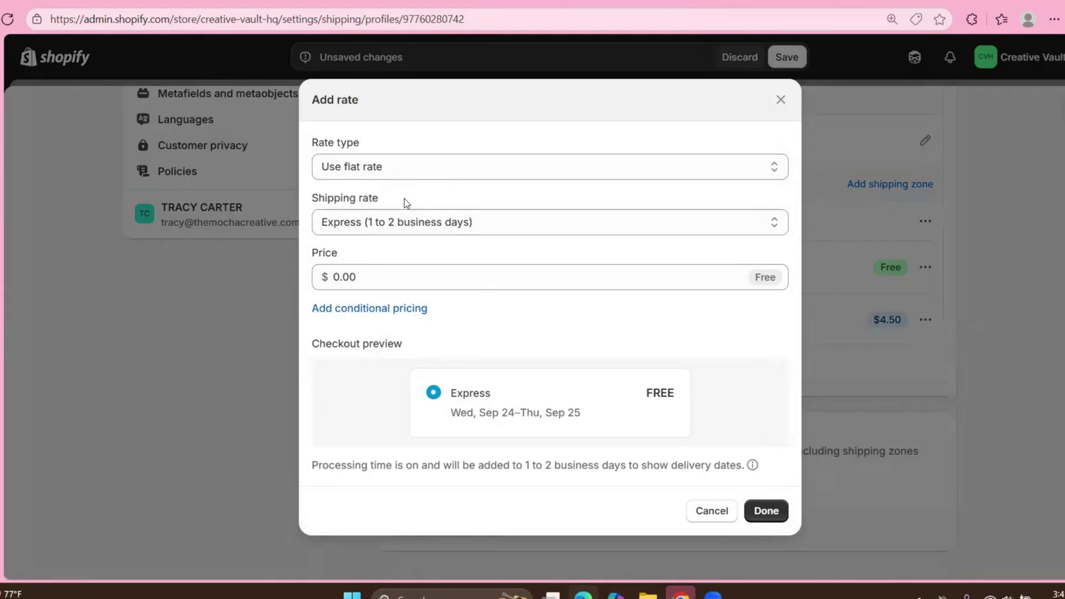
left_click(406, 222)
left_click(412, 264)
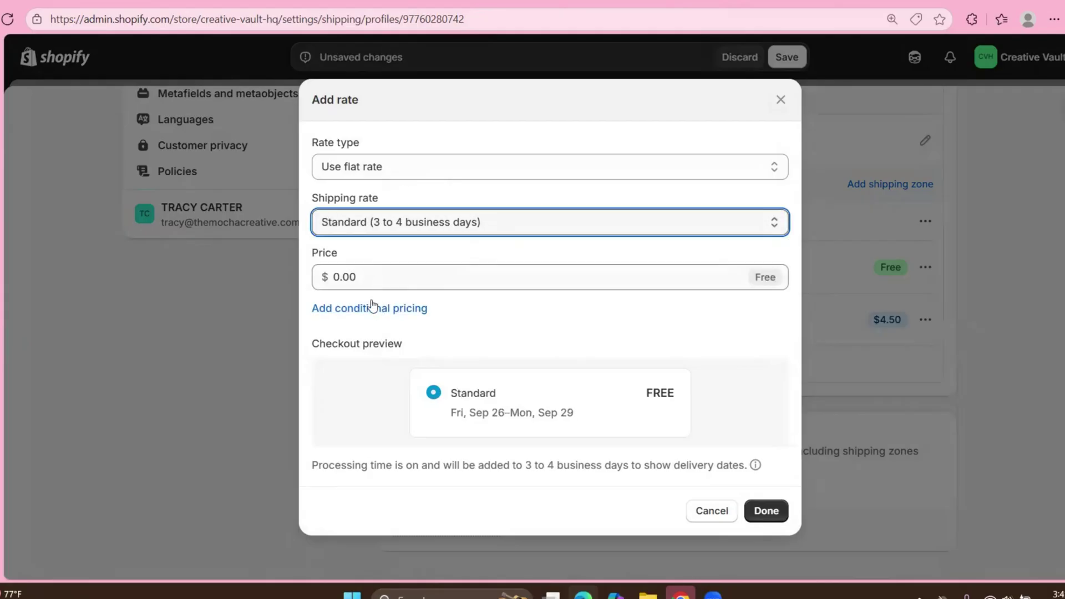
left_click(365, 346)
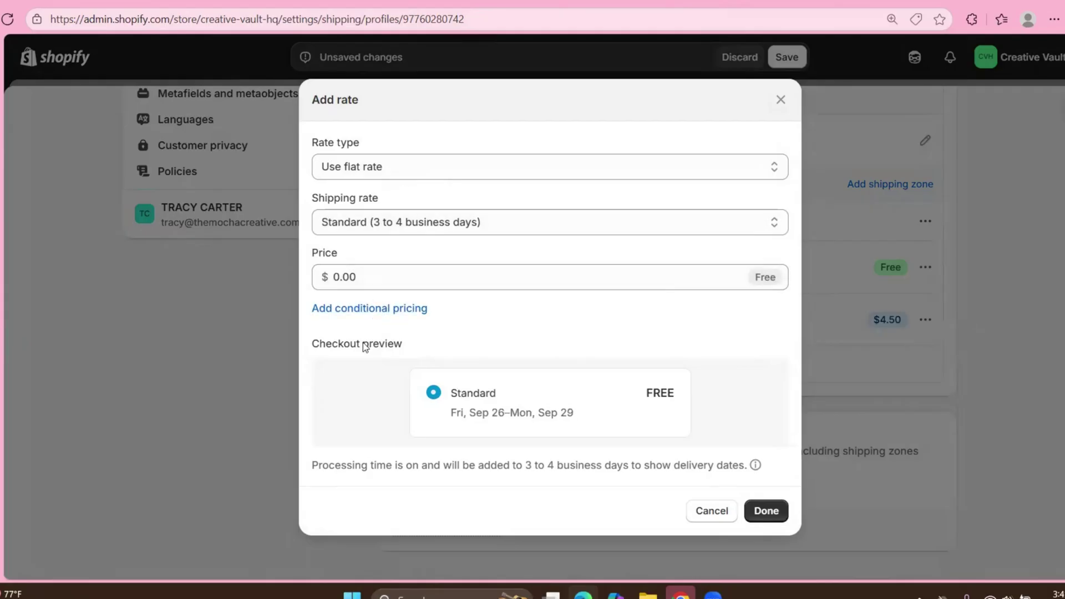
left_click(364, 307)
left_click(319, 340)
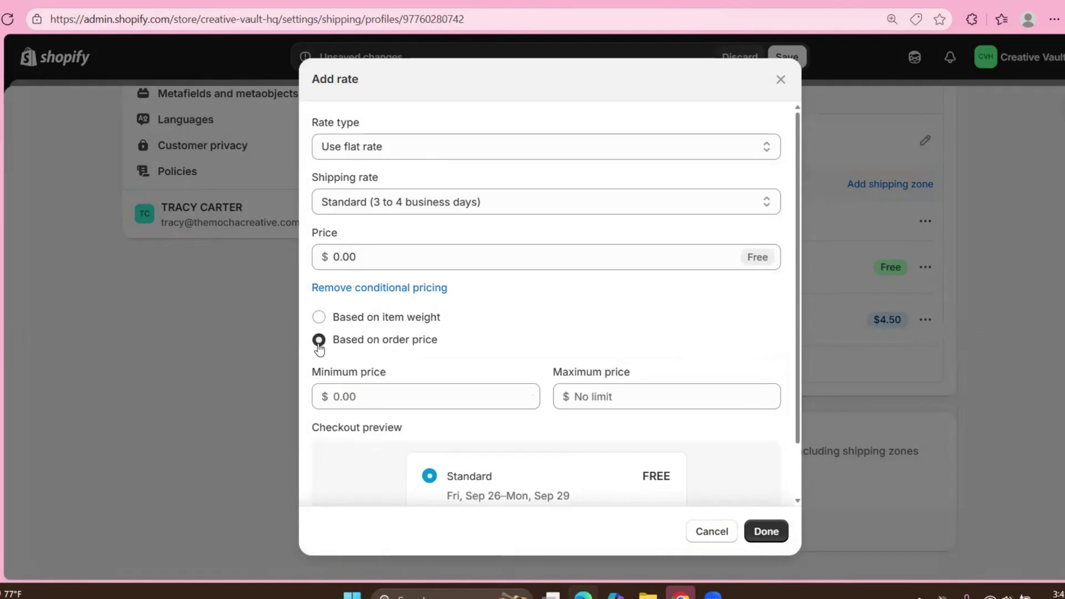
Price the rate at $5.00 for orders from $10.01 to $20 and add it to the zone.
double_click(392, 261)
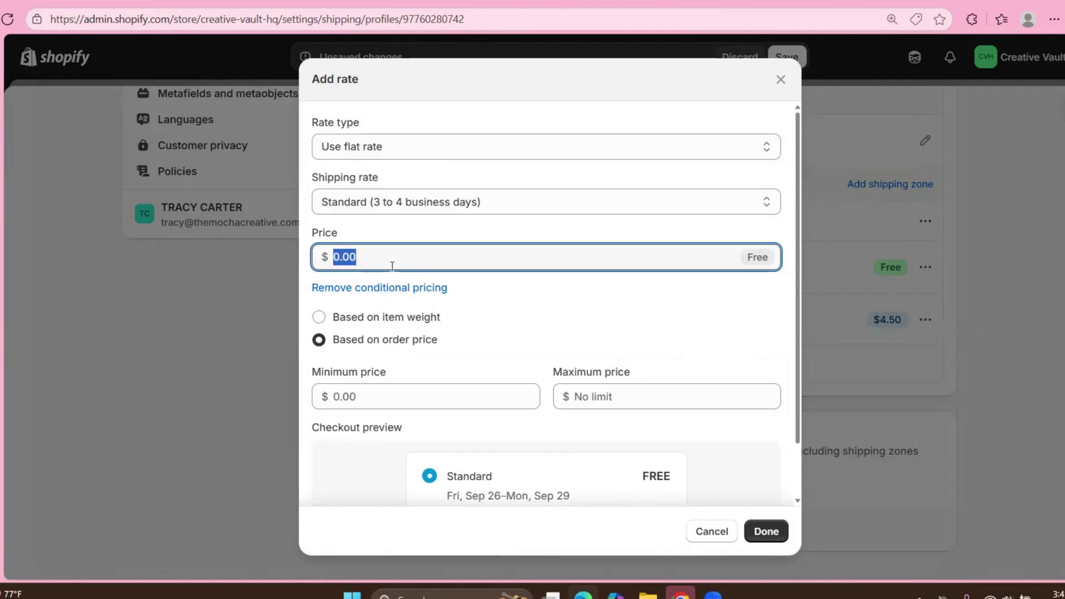
type("5")
left_click(406, 397)
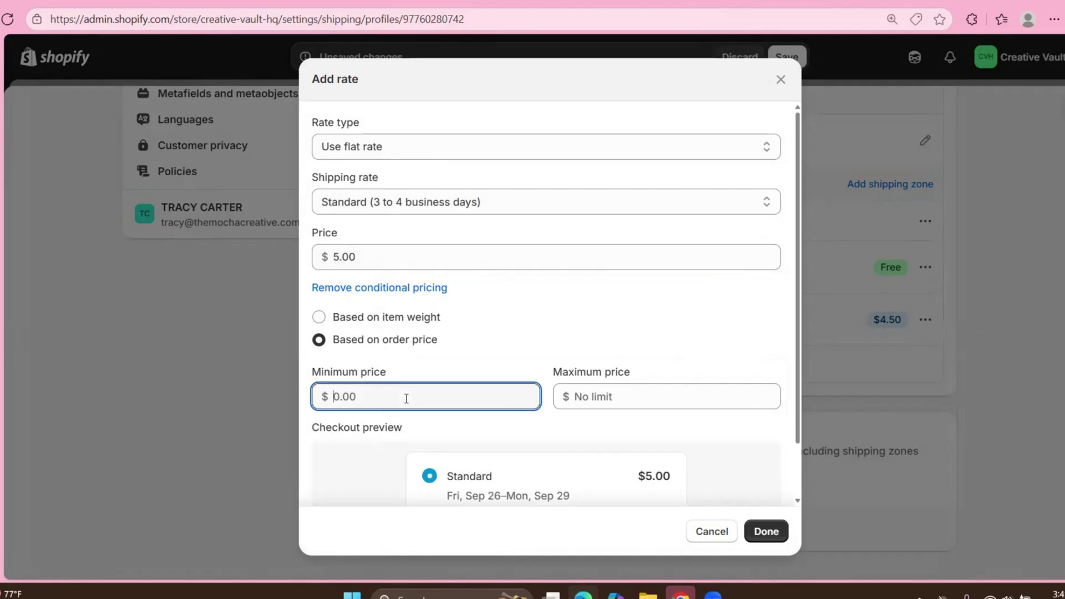
type("10.01")
left_click(614, 398)
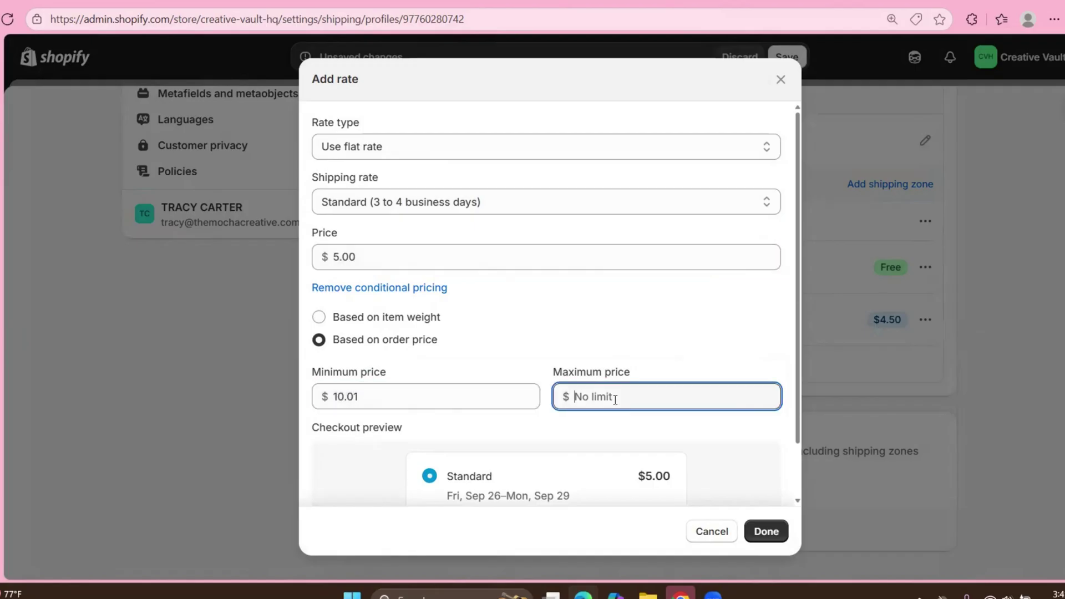
type("20")
left_click(771, 535)
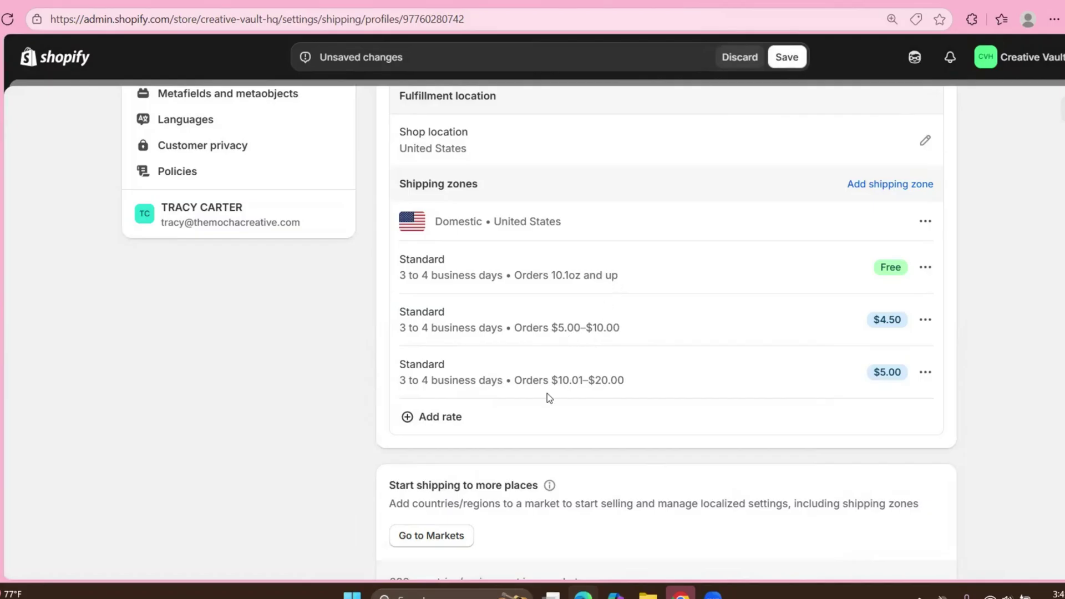
Start a Standard (3 to 4 business days) flat rate for the Domestic zone with a price of $6.
left_click(447, 419)
left_click(452, 170)
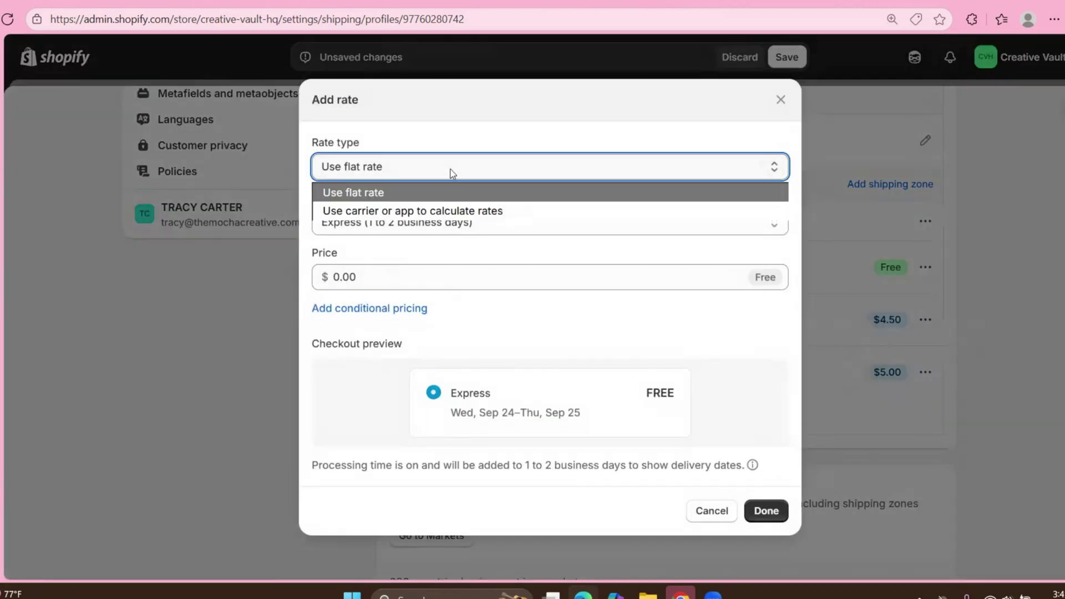
left_click(458, 142)
left_click(416, 223)
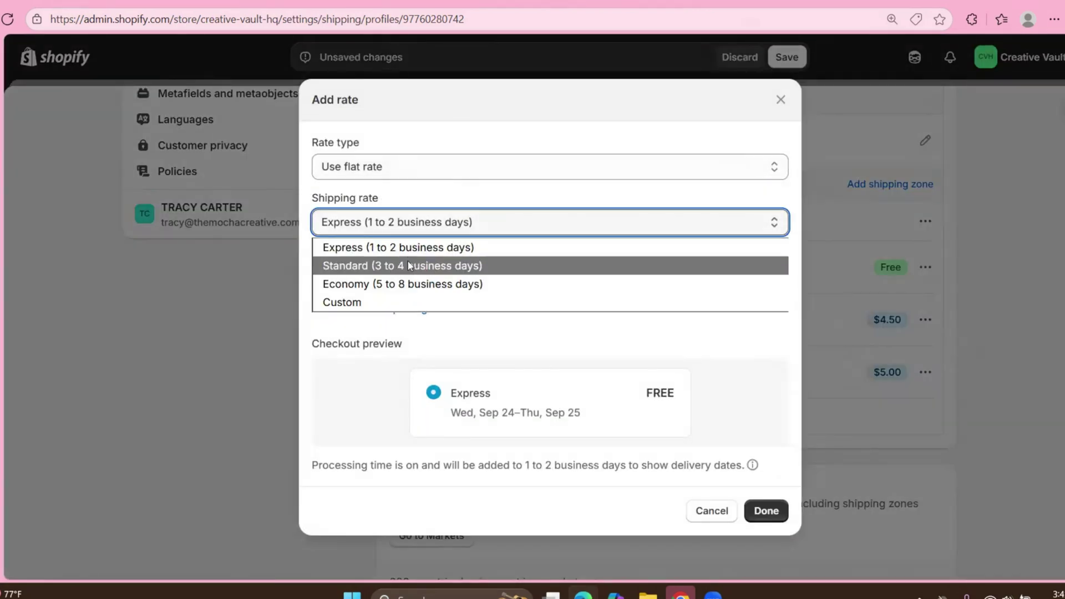
left_click(411, 265)
left_click(384, 276)
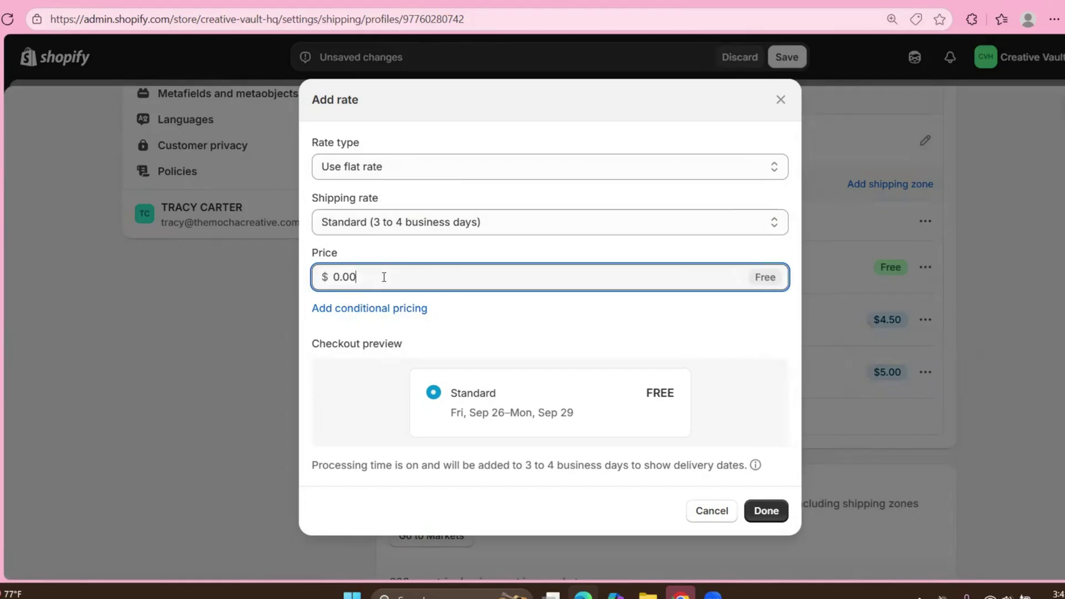
type("6")
key("BackSpace")
key("BackSpace")
key("BackSpace")
key("BackSpace")
key("BackSpace")
type("6")
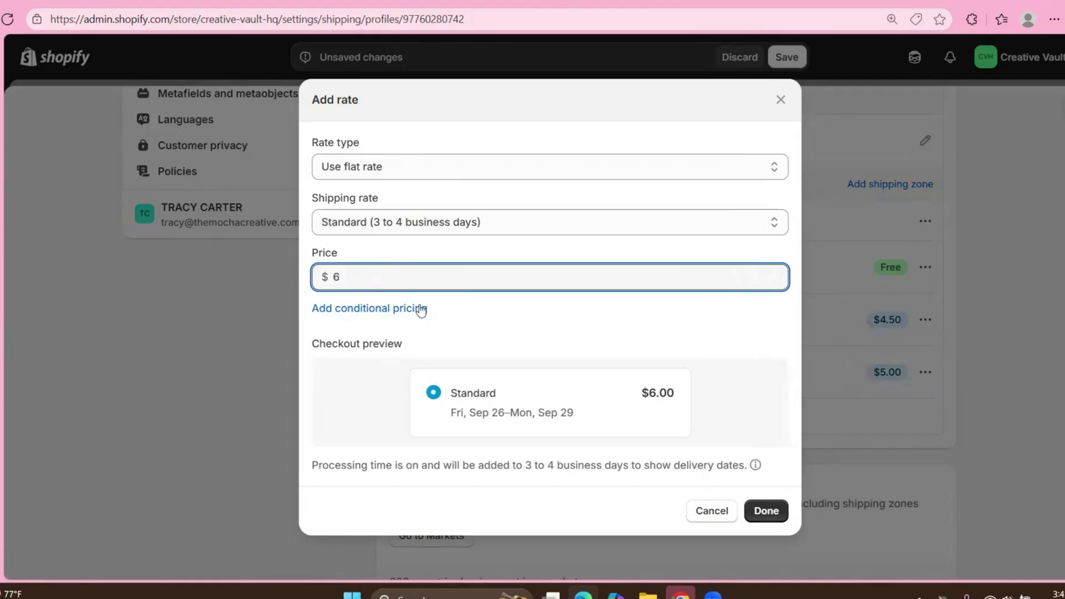
Make the $6 rate conditional on order prices from $20.01 to $30 and add it to the zone.
left_click(434, 333)
left_click(400, 309)
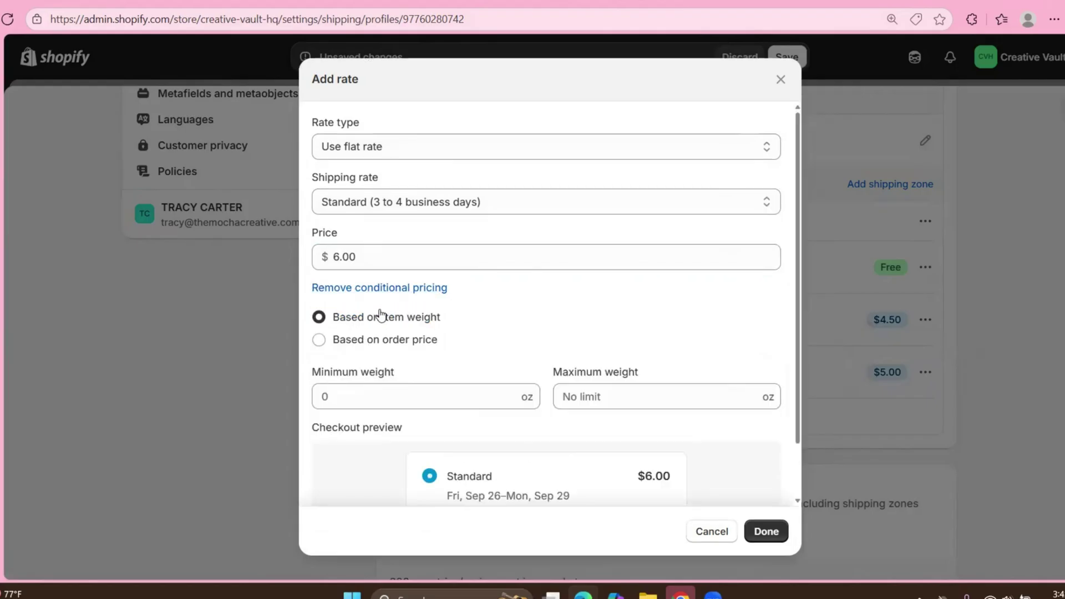
left_click(321, 344)
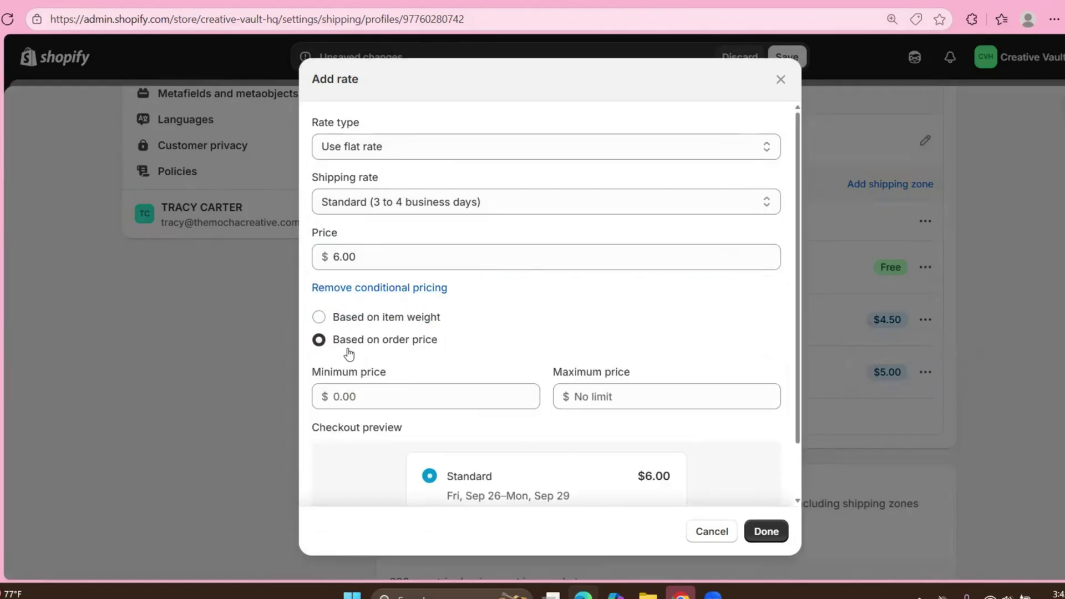
left_click(405, 398)
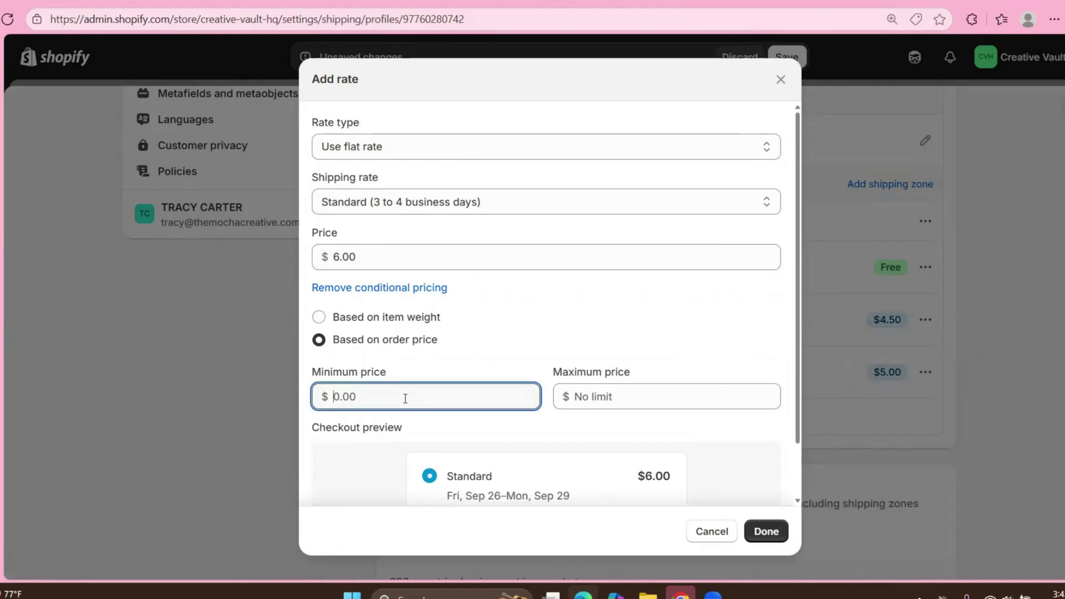
type("20.01")
left_click(601, 391)
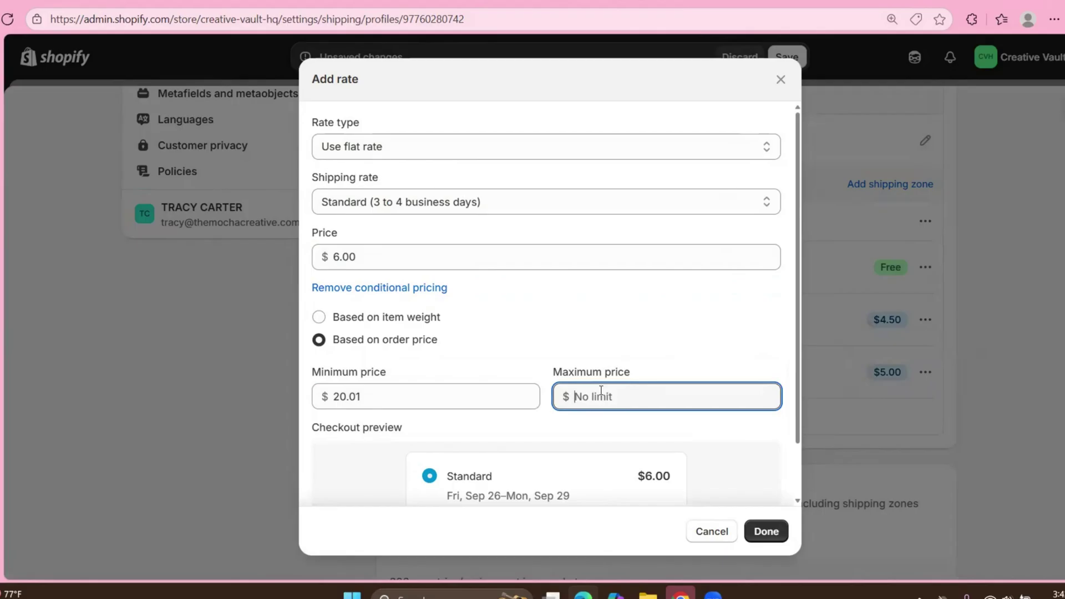
type("30")
key("Return")
Start a Standard (3 to 4 business days) flat rate for the Domestic zone, conditional on order prices from $30.01 to $50.
scroll(643, 371, "down", 3)
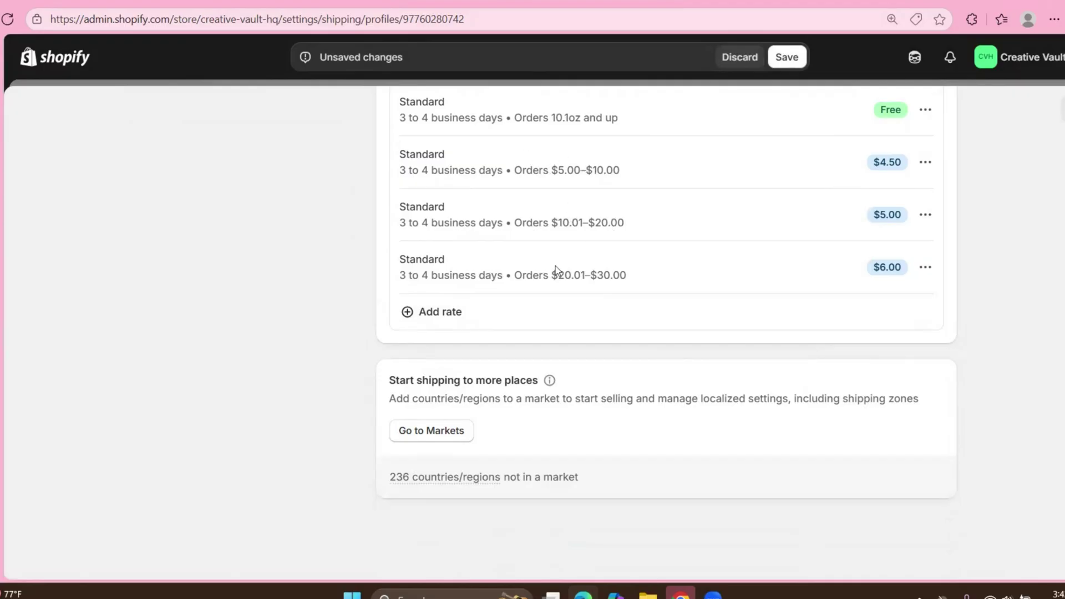
left_click(441, 313)
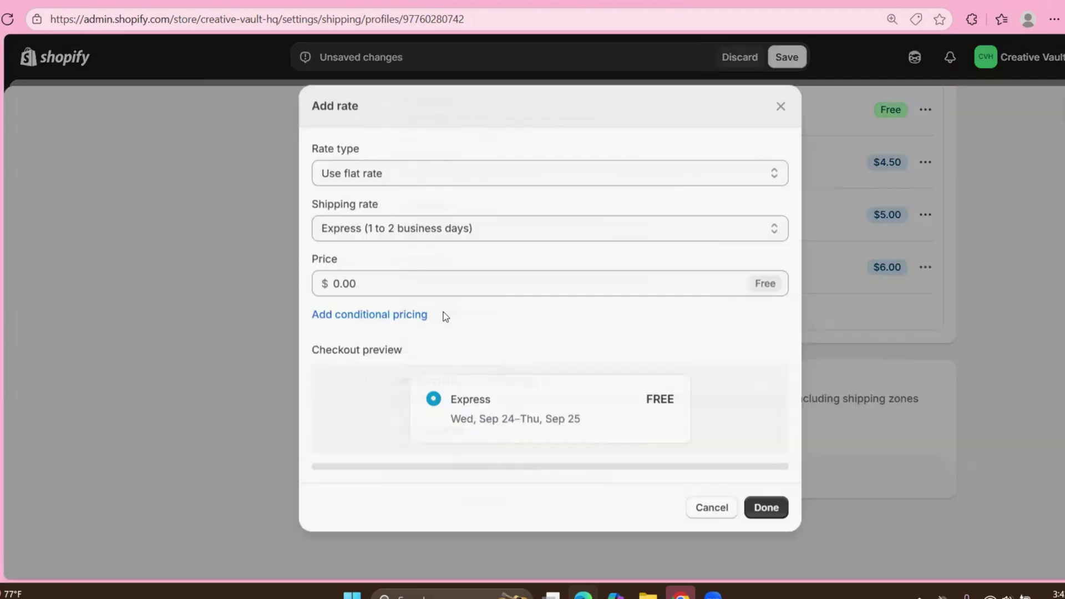
left_click(424, 227)
left_click(424, 265)
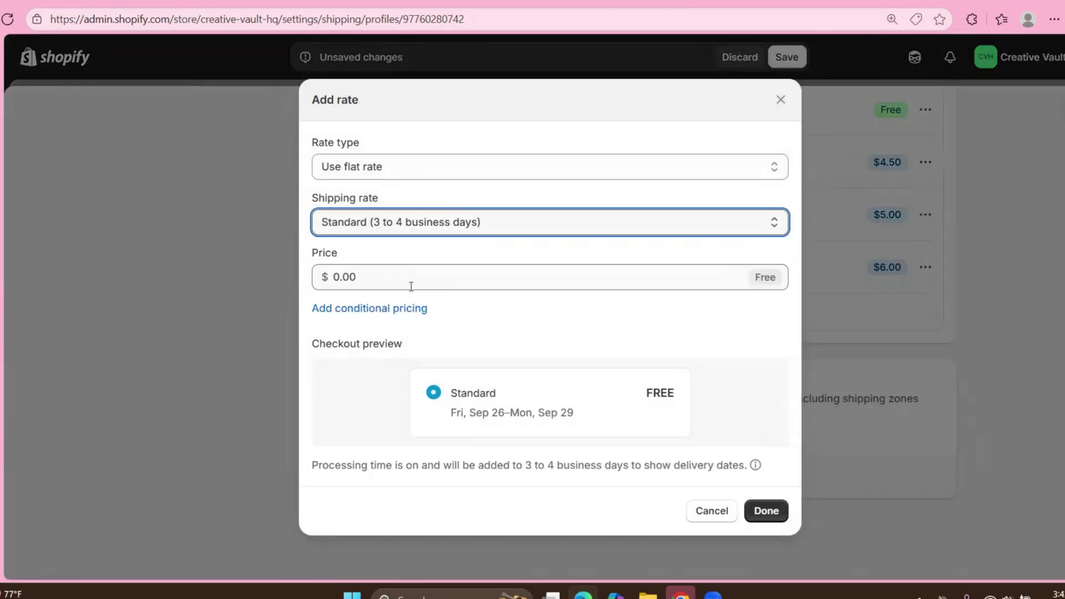
left_click(394, 308)
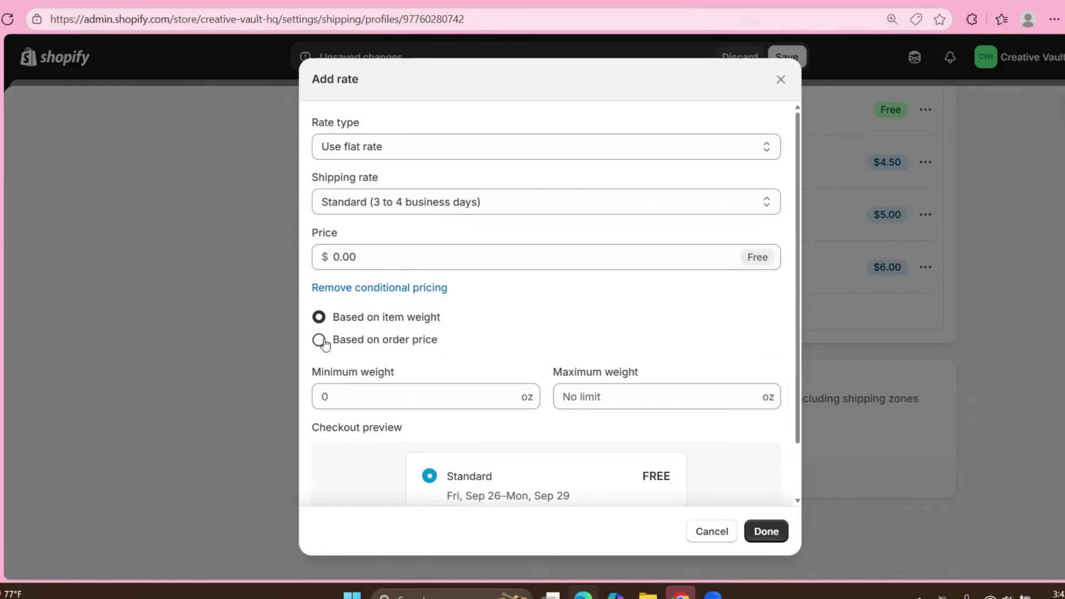
left_click(344, 340)
left_click(400, 398)
type("30.01")
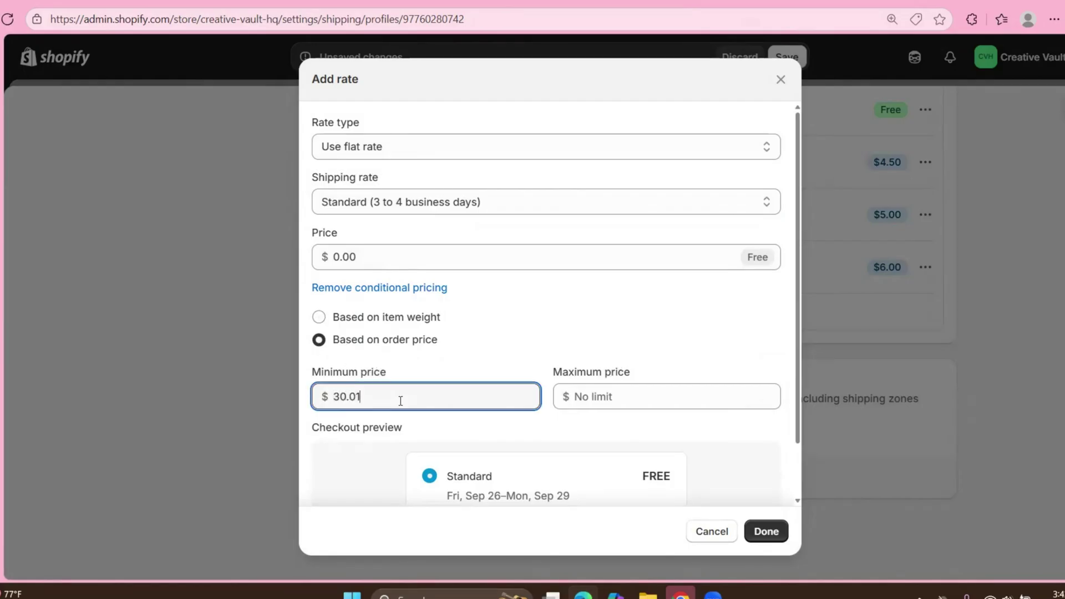
left_click(623, 397)
type("50")
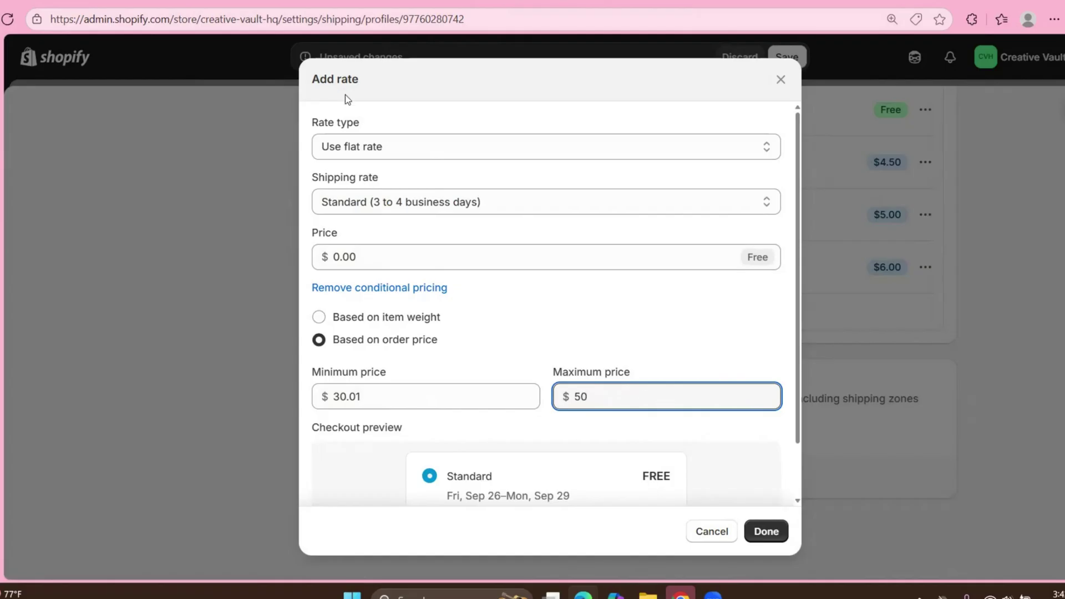
Set the price of the $30.01 to $50 order rate to $7 and add it to the zone.
left_click(357, 252)
double_click(356, 250)
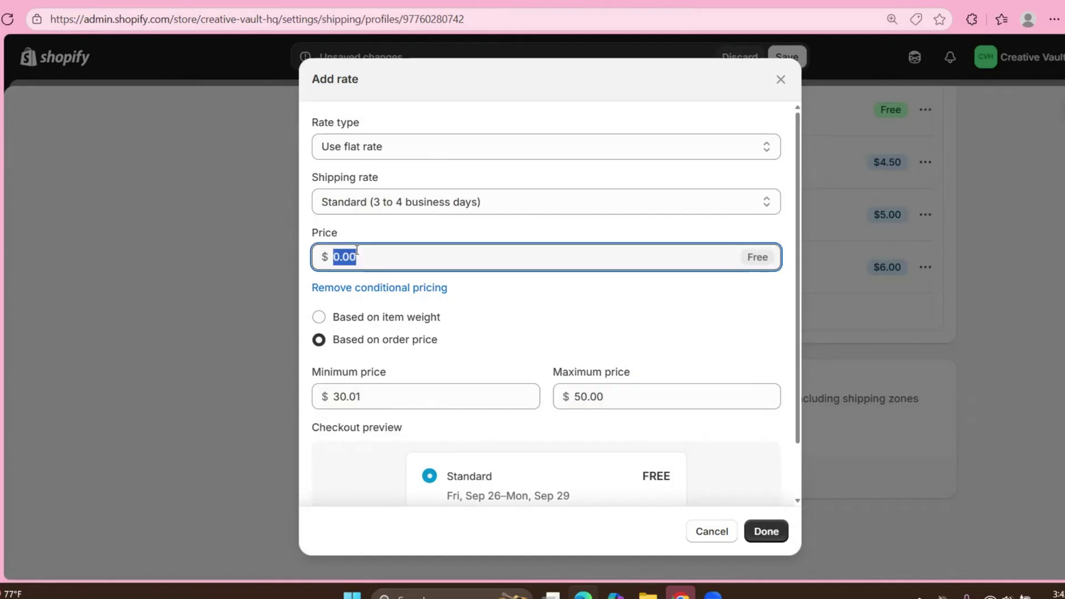
type("7")
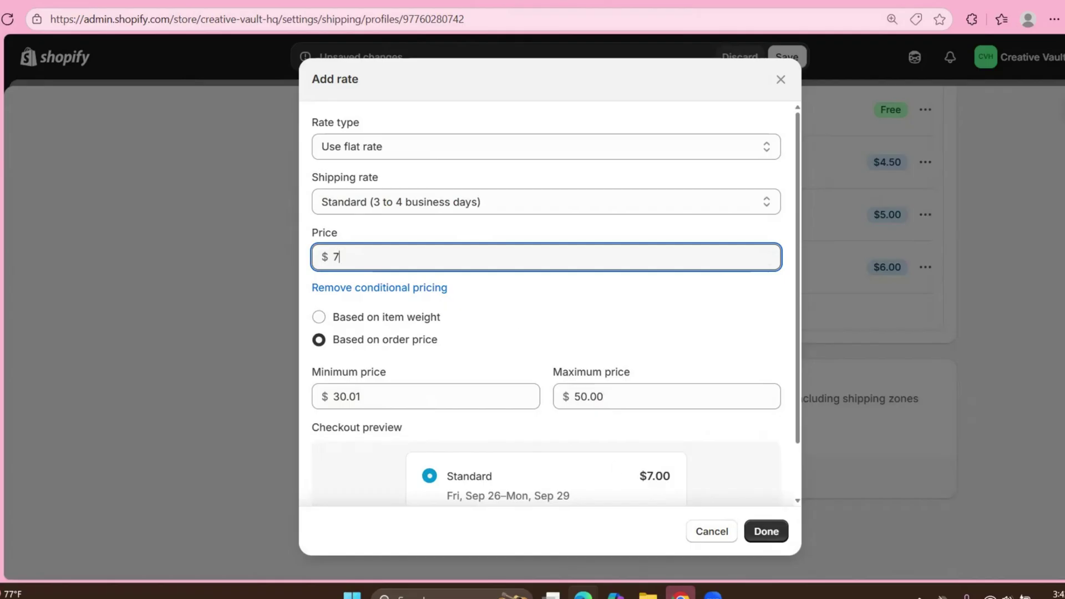
left_click(766, 531)
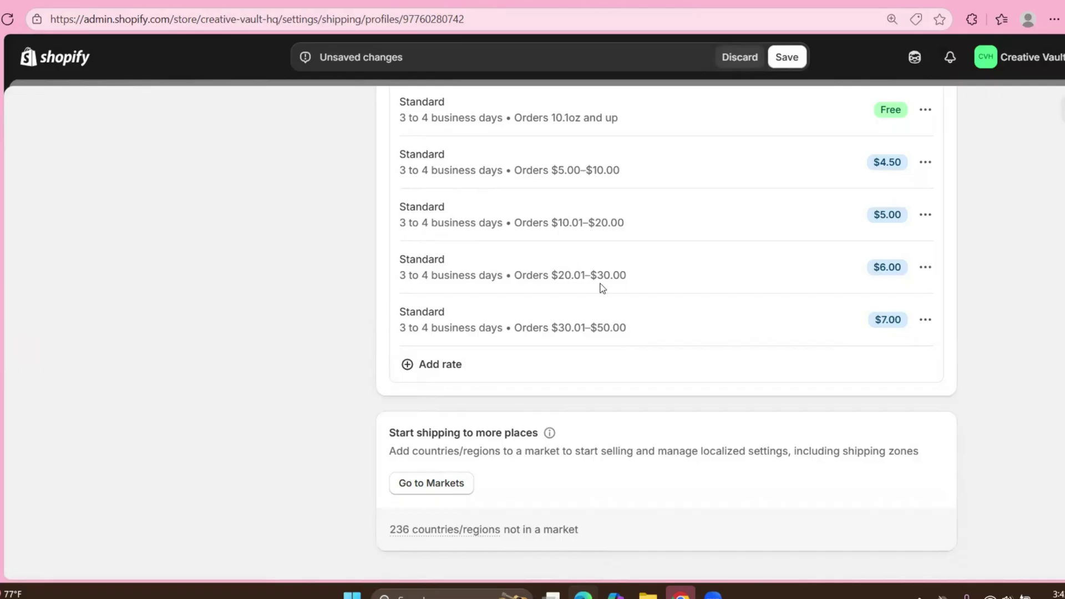
Change the free Standard rate's condition to order price with a minimum of $50.01 and no maximum.
scroll(596, 336, "up", 2)
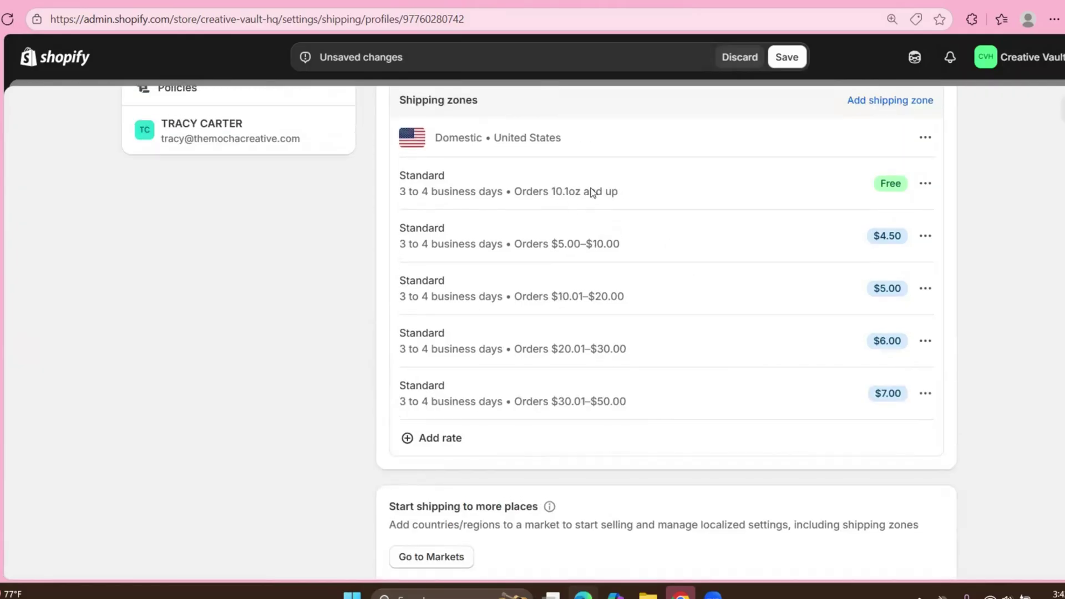
scroll(593, 192, "up", 2)
left_click(926, 257)
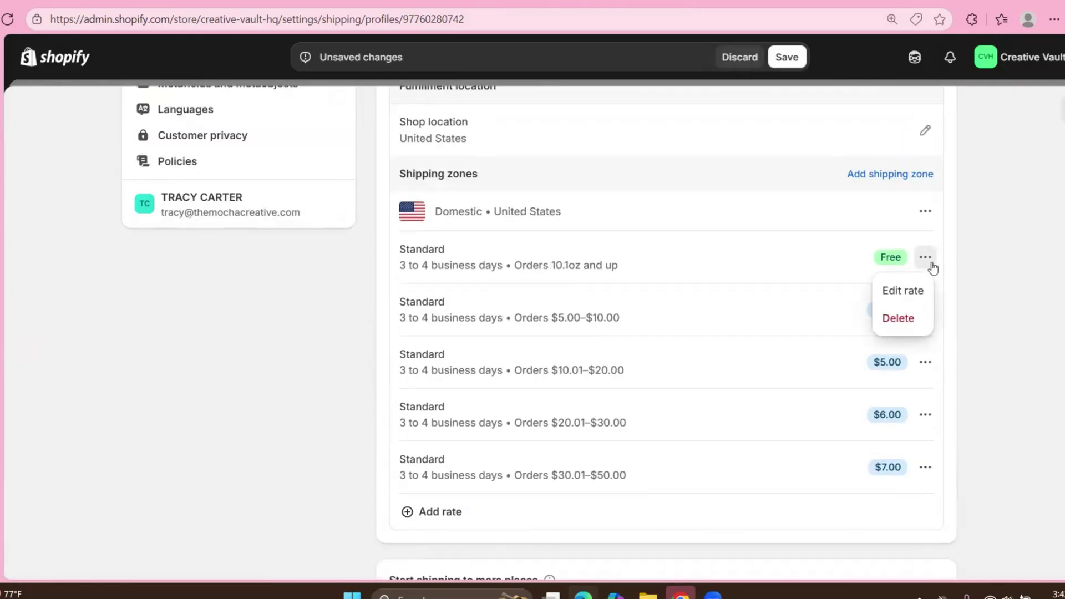
left_click(903, 291)
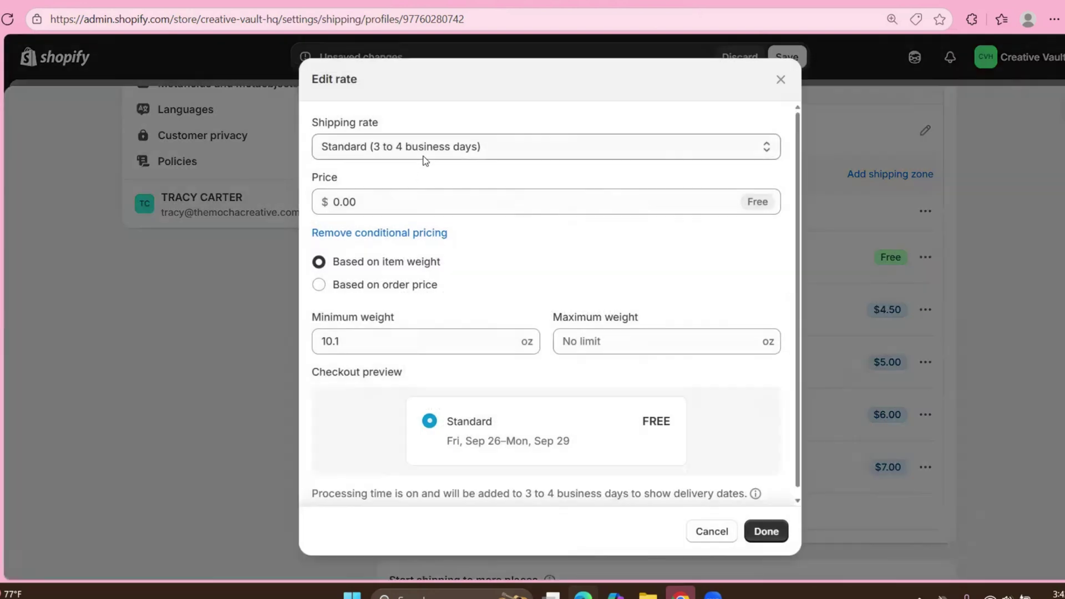
left_click(319, 286)
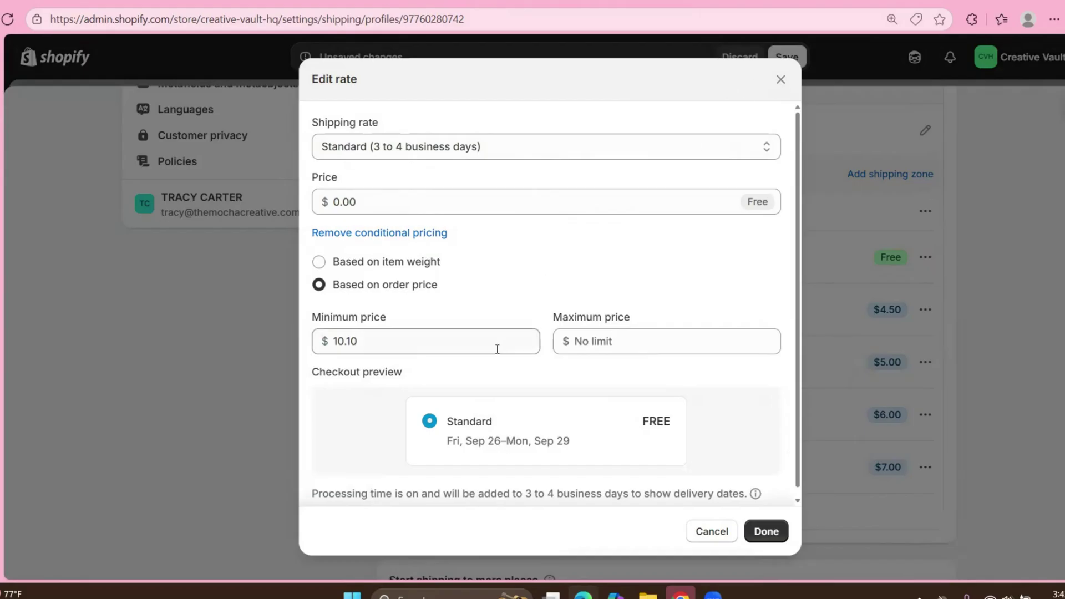
left_click(456, 345)
type("50.01")
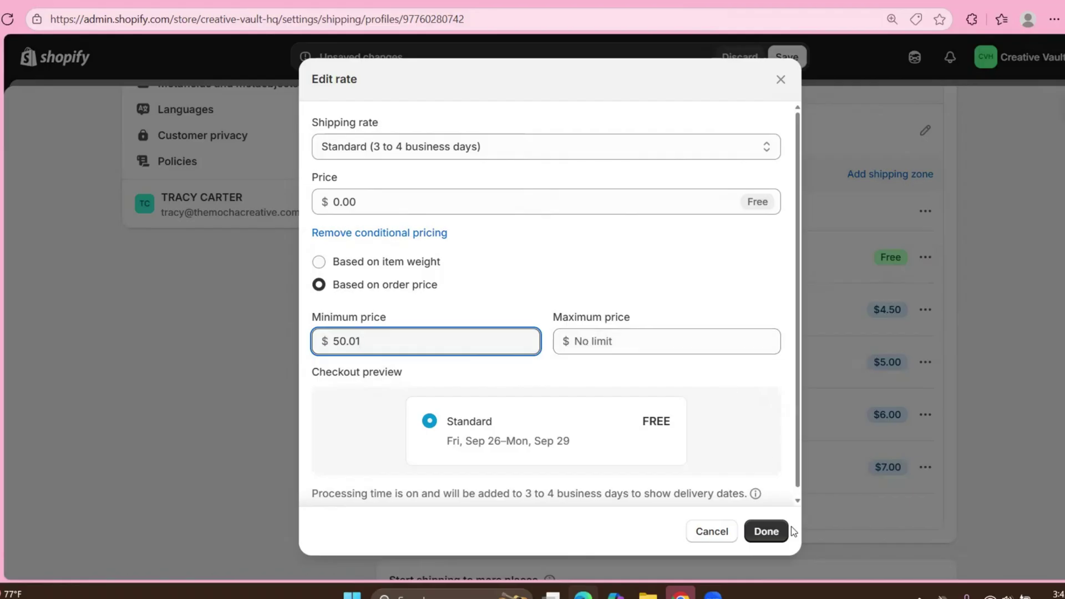
left_click(766, 531)
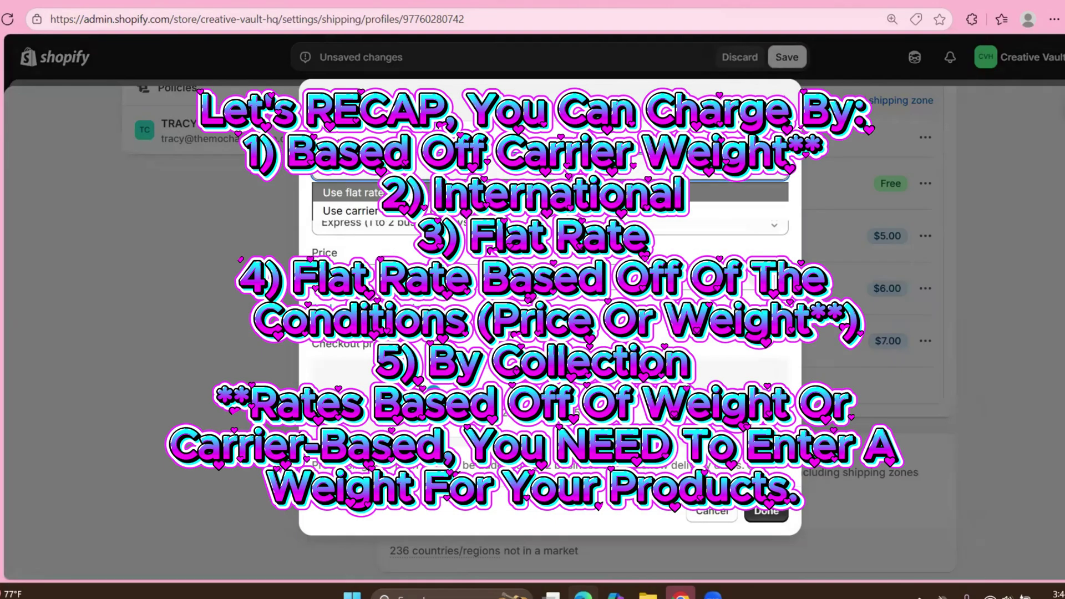
Review the carrier-calculated options, UPS and USPS, for a new Domestic rate and close it without adding anything.
left_click(381, 190)
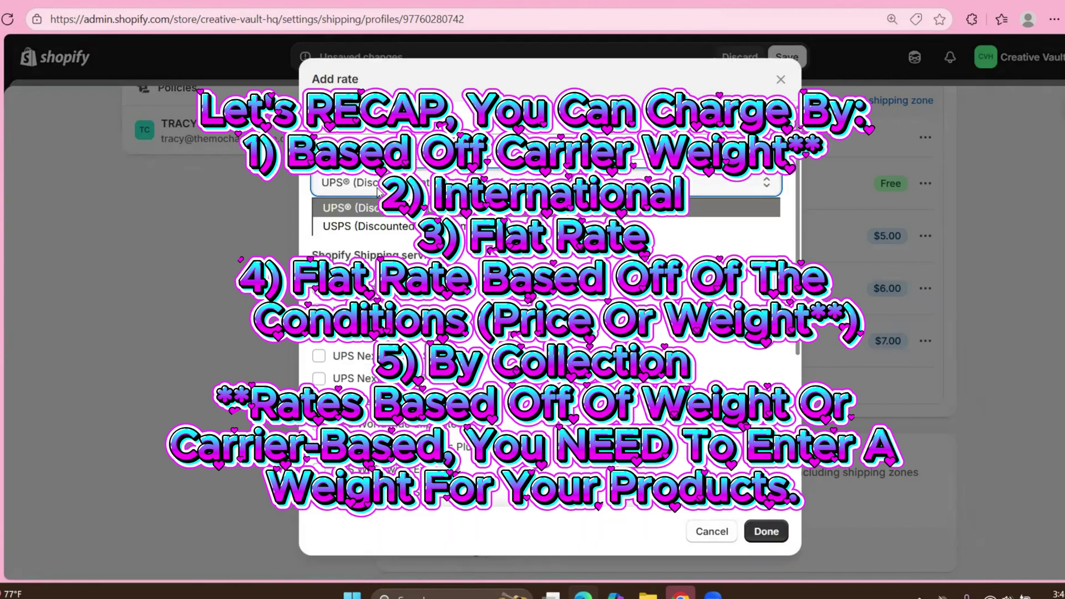
left_click(613, 85)
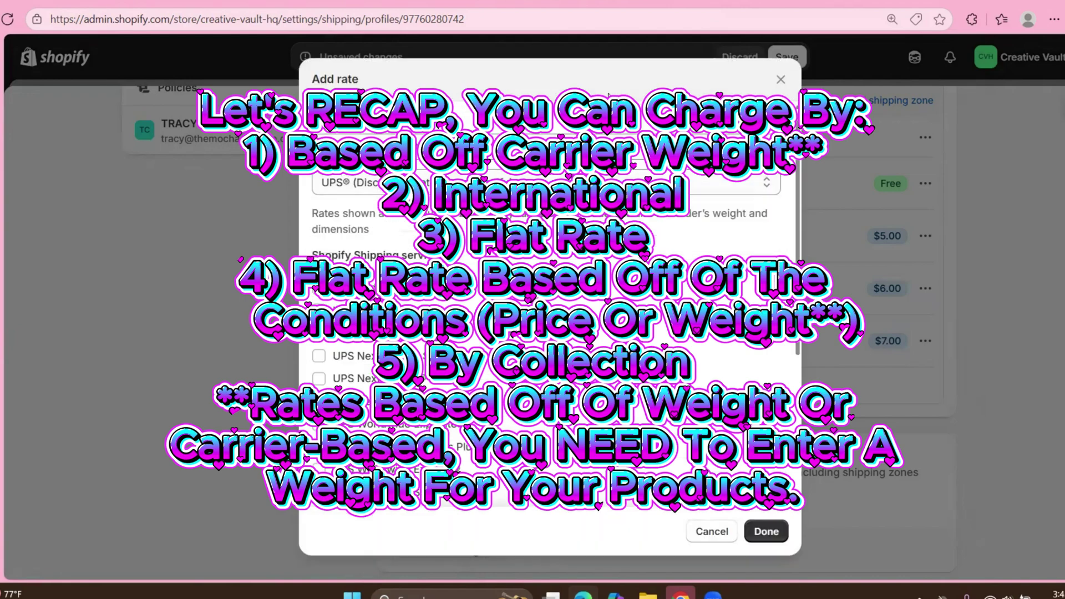
left_click(781, 81)
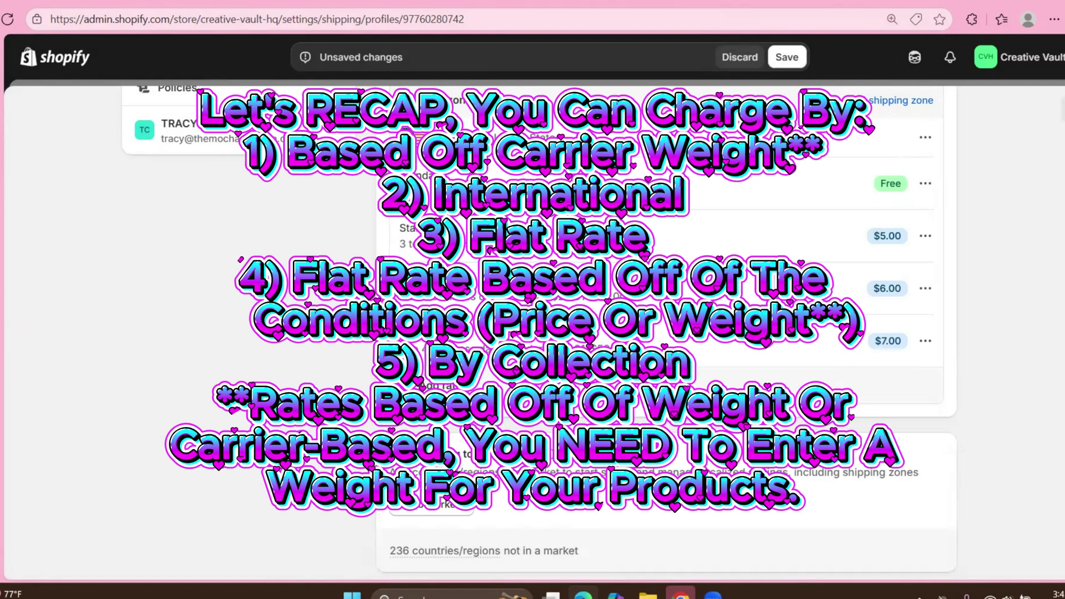
Try a Standard (3 to 4 business days) flat rate for the Domestic zone, showing and removing its conditional pricing options before closing it.
left_click(444, 385)
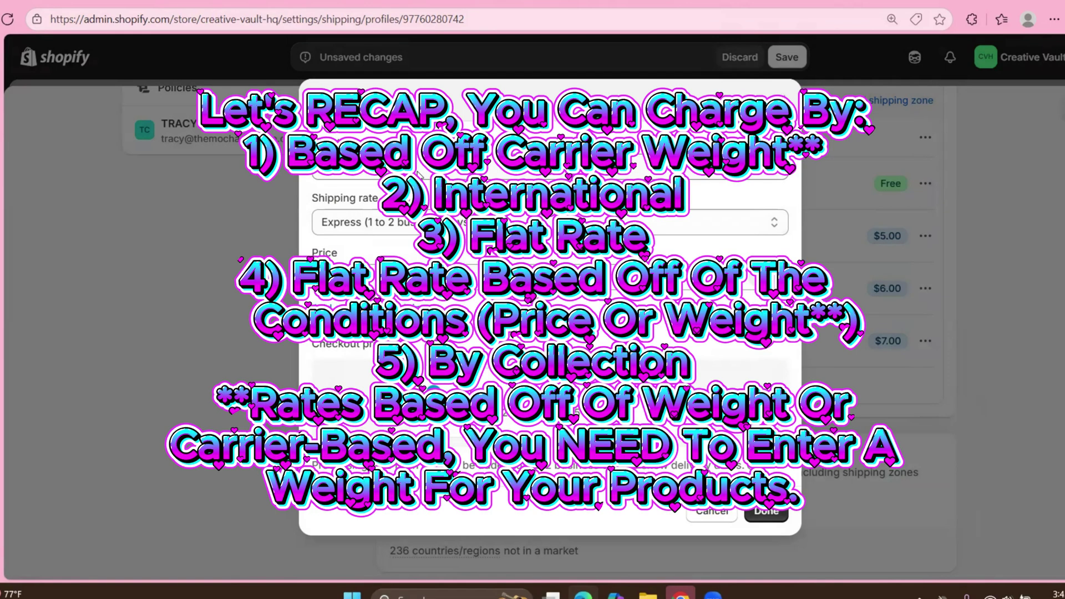
left_click(418, 172)
left_click(418, 191)
left_click(415, 226)
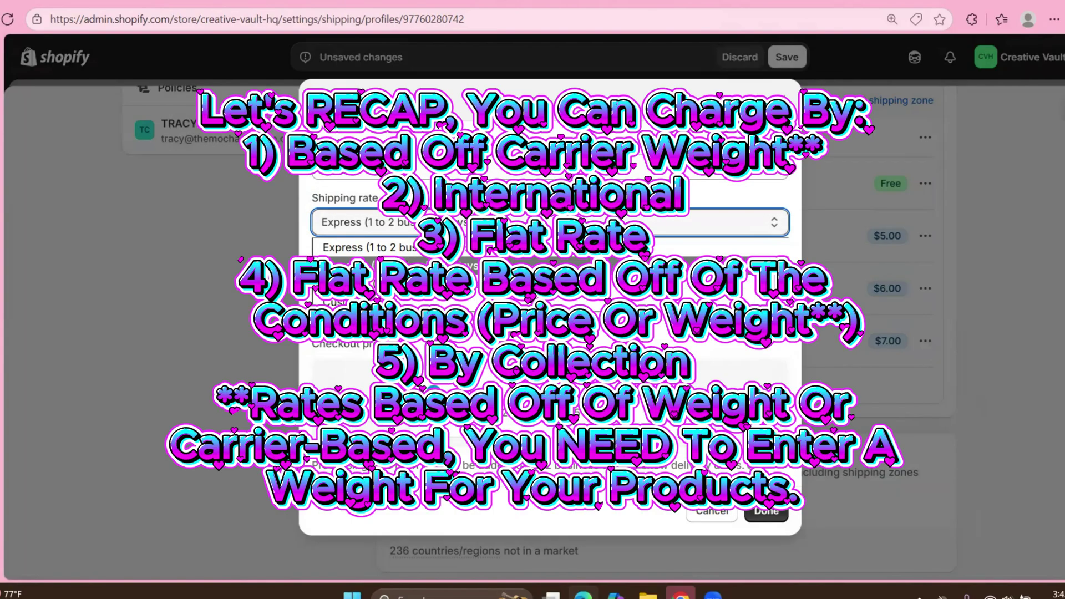
left_click(416, 266)
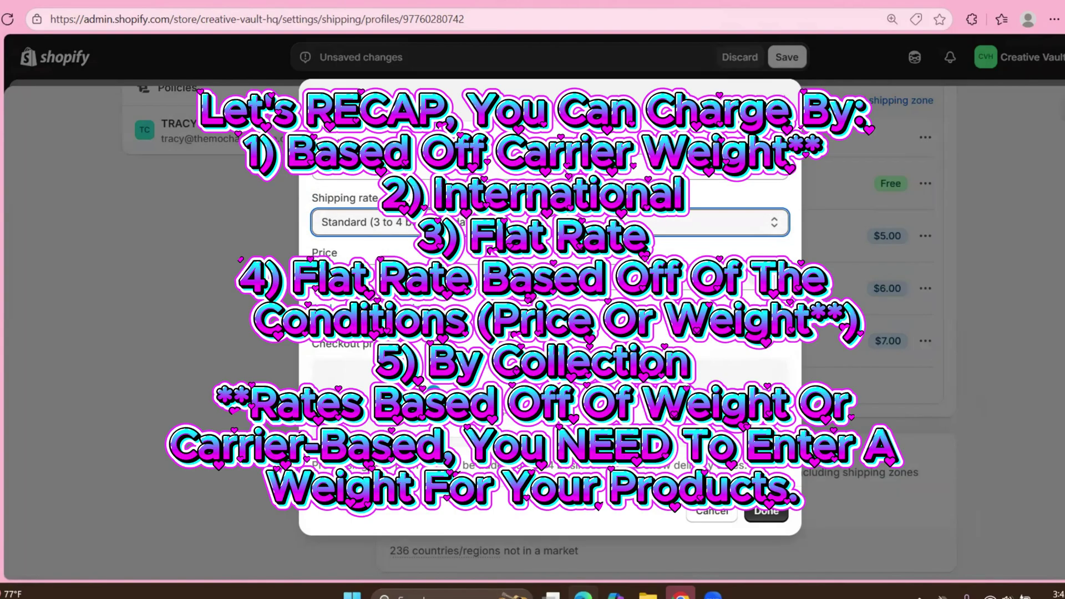
left_click(417, 278)
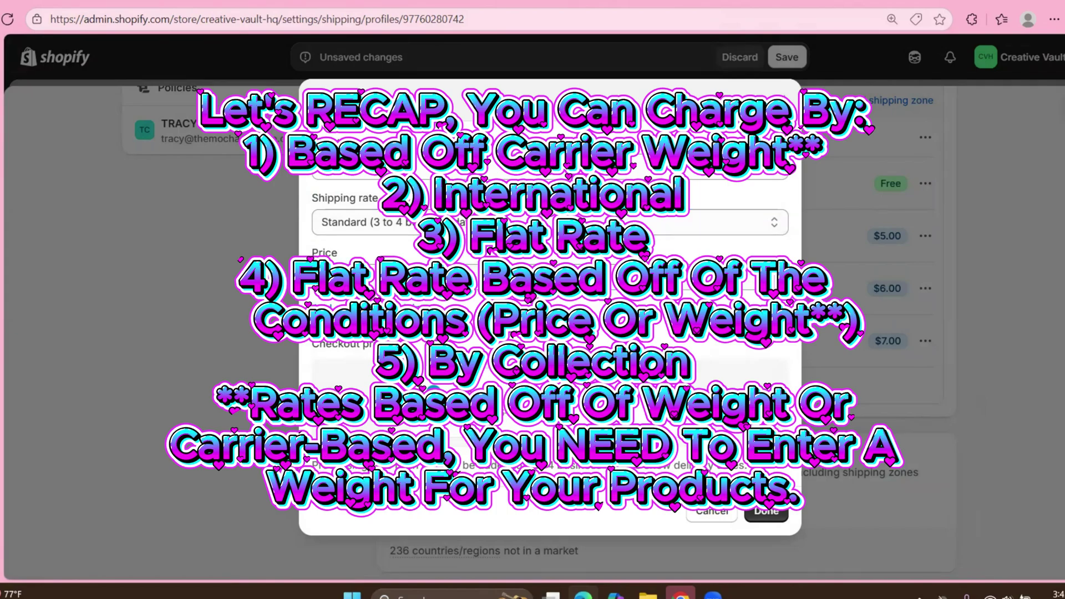
left_click(367, 308)
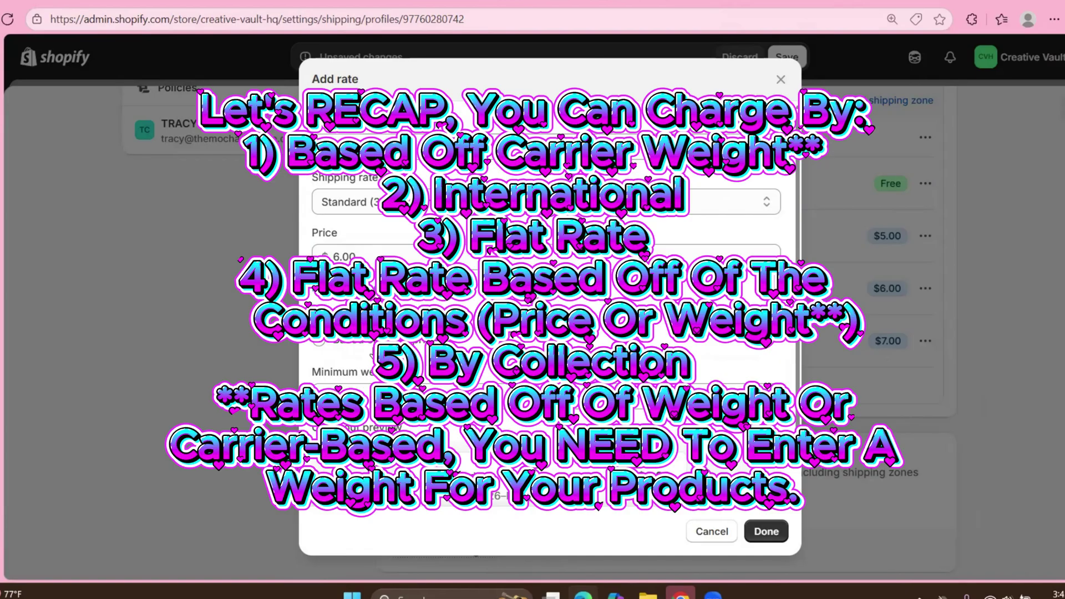
left_click(367, 288)
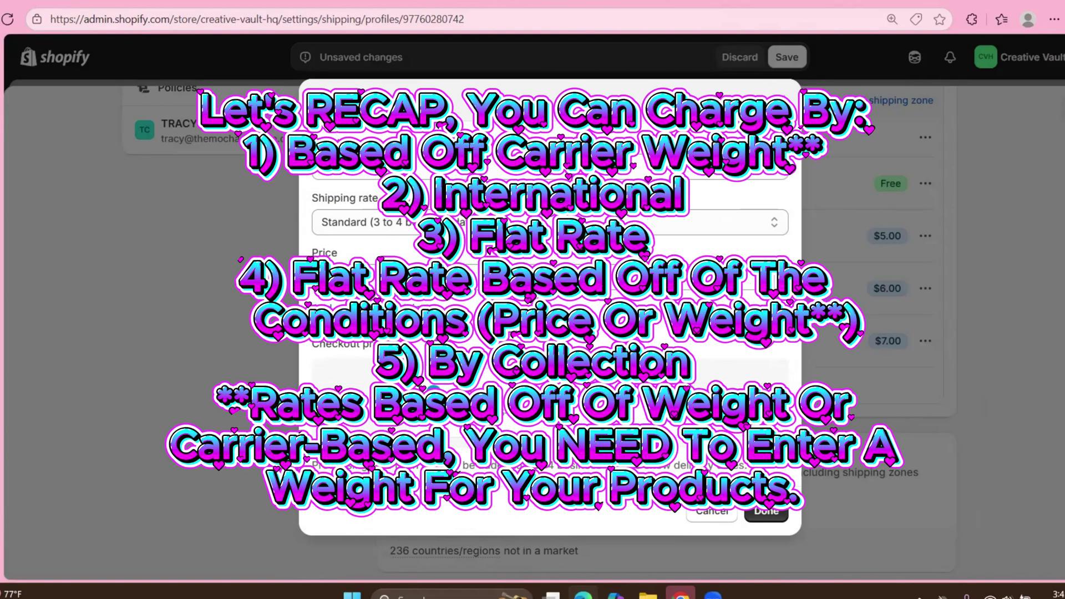
left_click(766, 510)
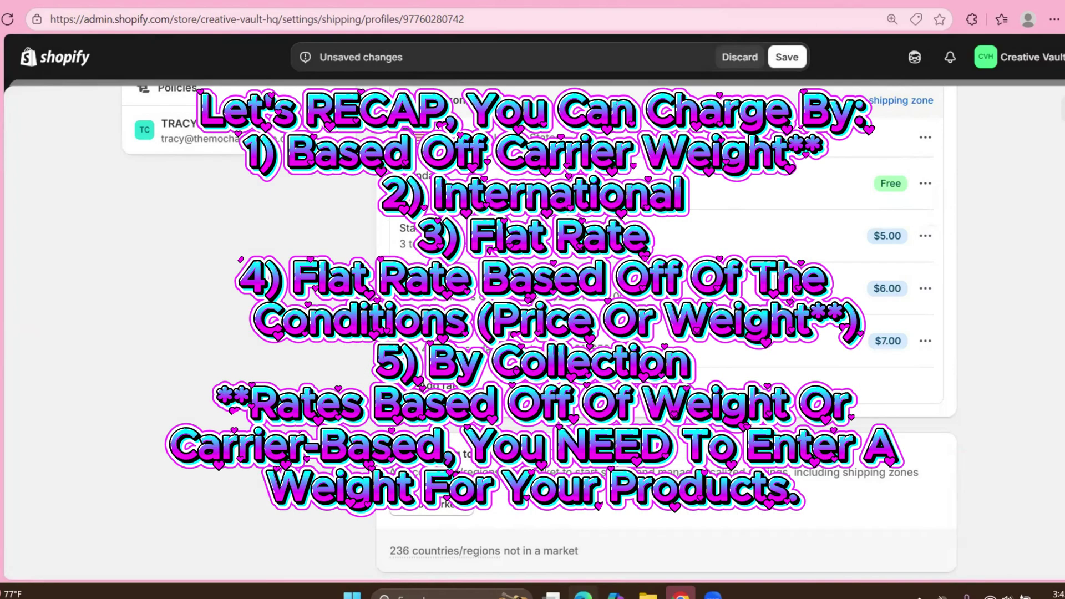